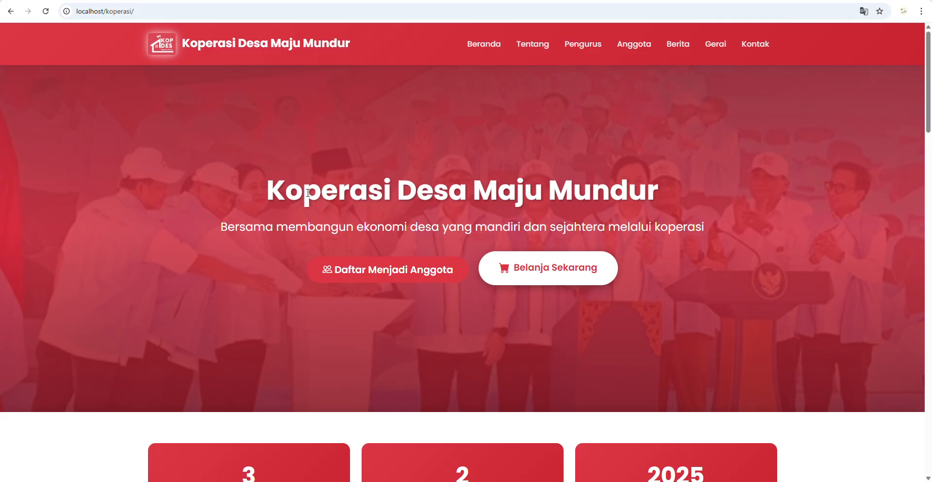
- Look through the home page's stats, board and news sections, then open the Tentang profile page
scroll(480, 279, "down", 3)
scroll(480, 278, "up", 3)
scroll(419, 266, "down", 2)
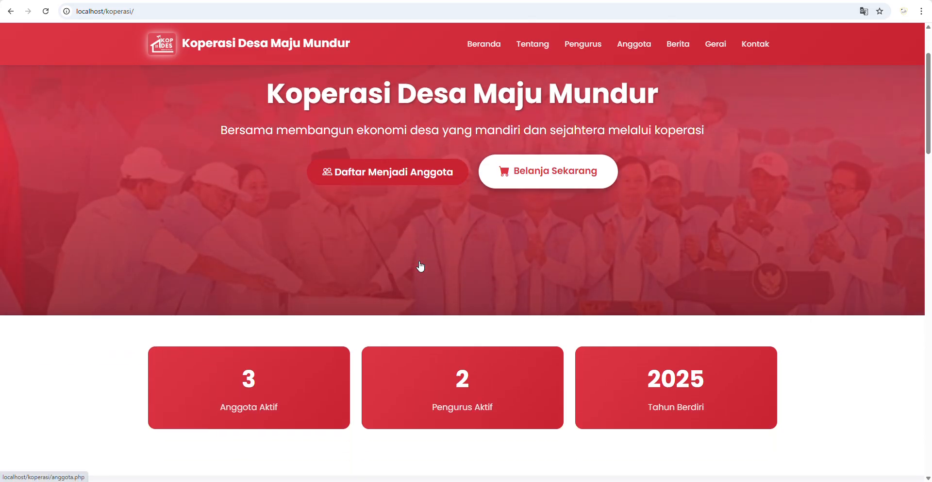
scroll(420, 266, "up", 2)
scroll(416, 212, "down", 4)
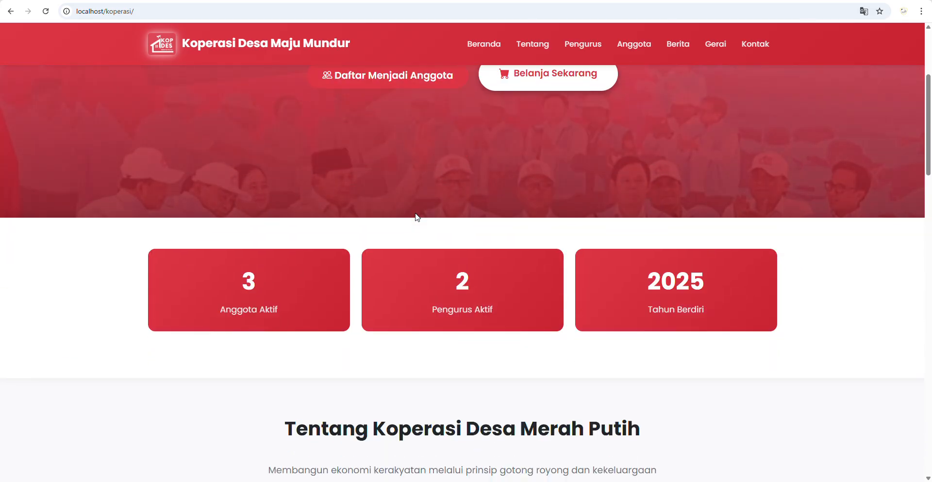
scroll(416, 217, "up", 4)
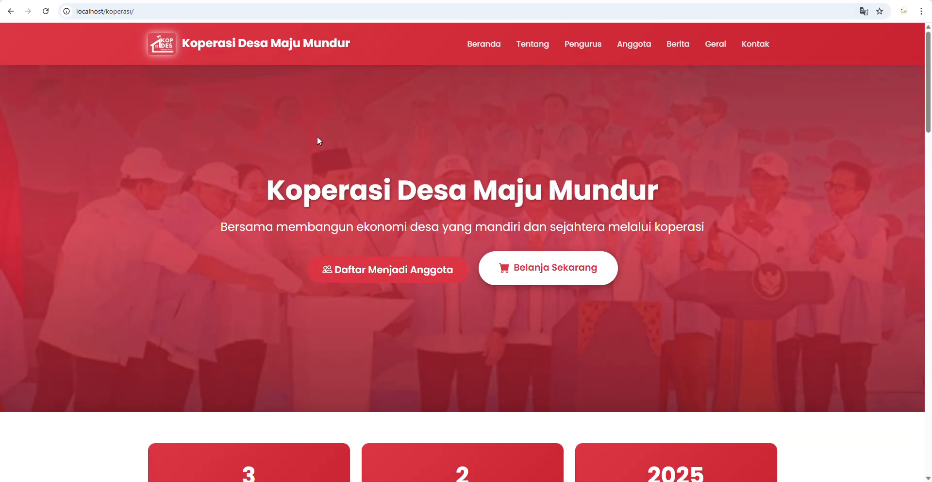
scroll(508, 185, "down", 4)
scroll(514, 205, "up", 3)
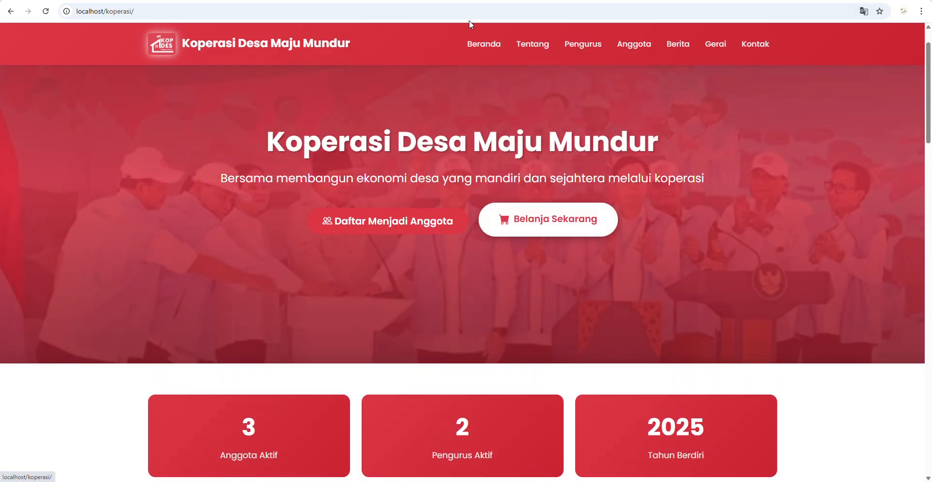
scroll(492, 46, "up", 1)
scroll(446, 164, "down", 4)
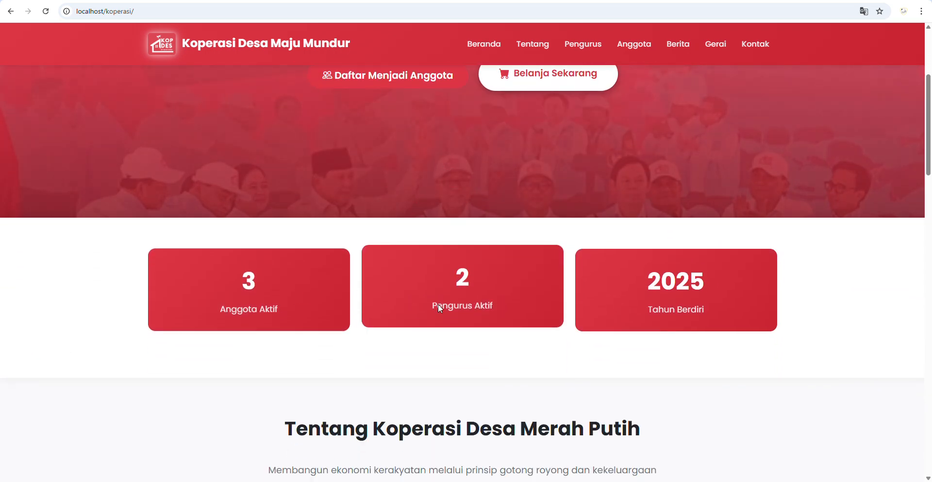
scroll(680, 294, "down", 4)
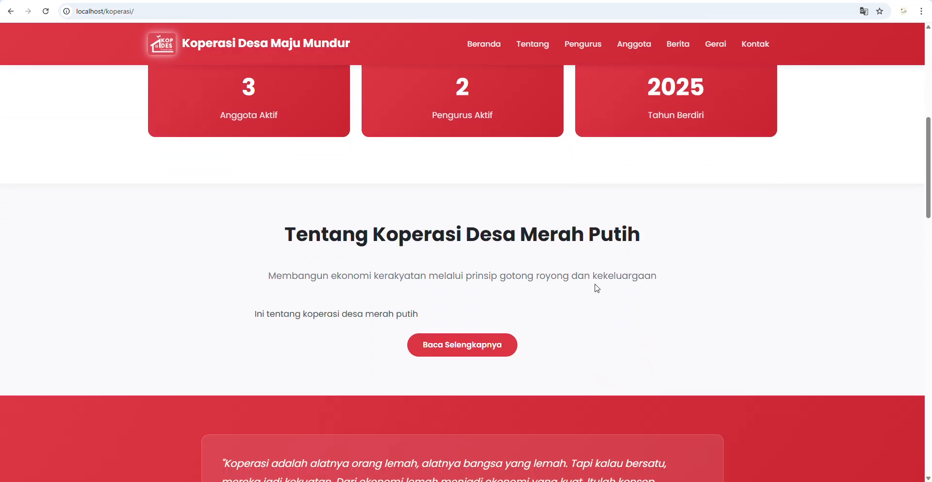
scroll(597, 287, "down", 2)
scroll(597, 288, "down", 3)
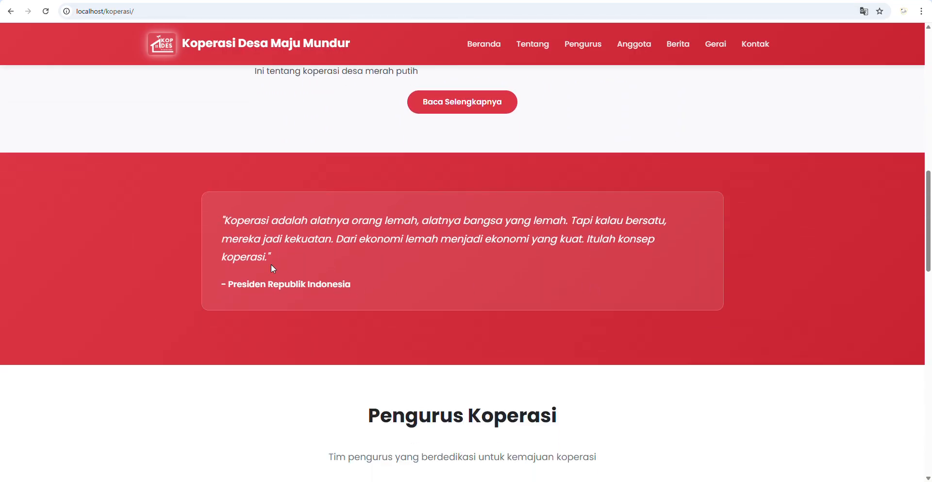
scroll(439, 252, "down", 6)
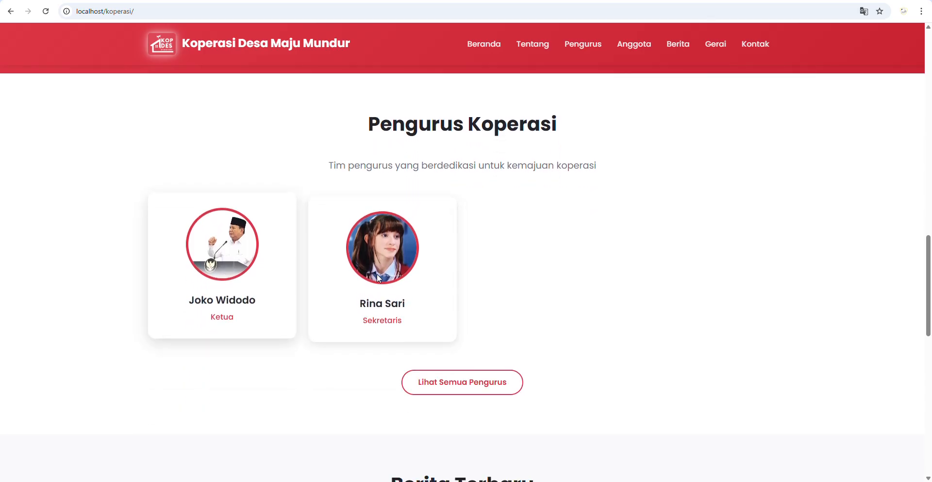
scroll(447, 282, "down", 1)
scroll(447, 283, "down", 5)
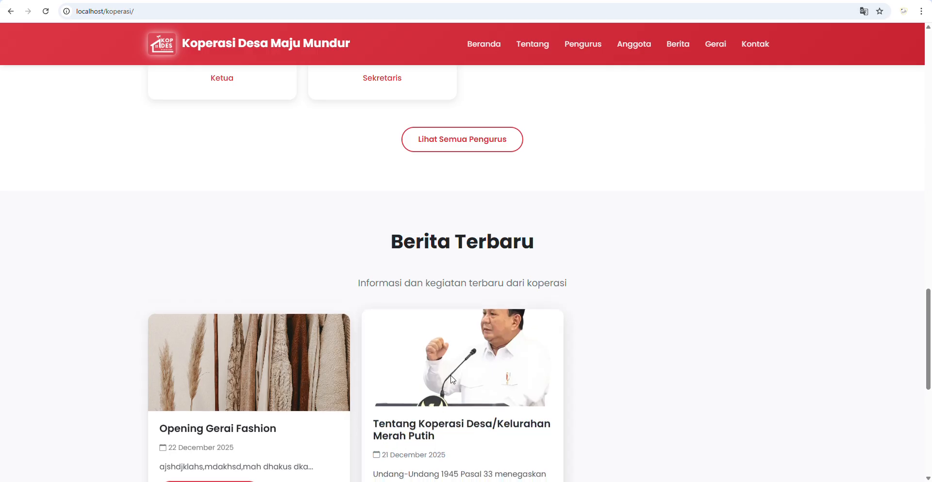
scroll(449, 378, "down", 4)
scroll(449, 379, "up", 7)
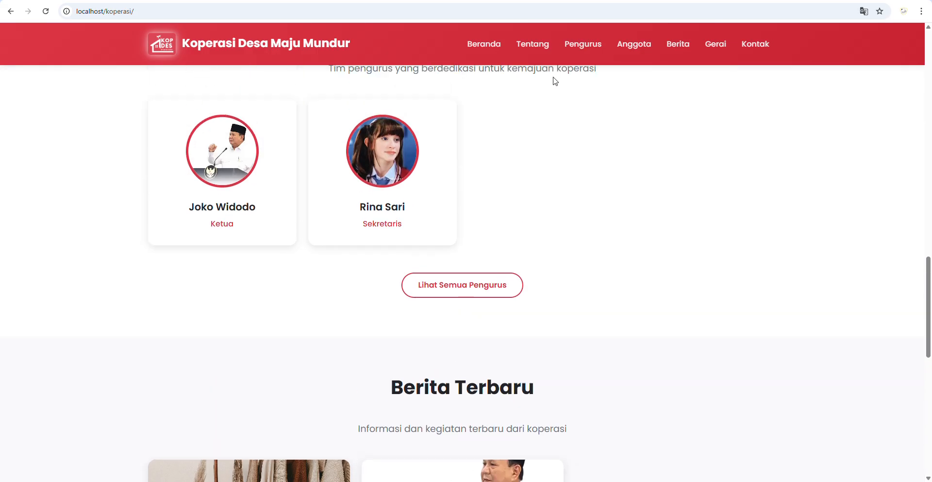
left_click(538, 47)
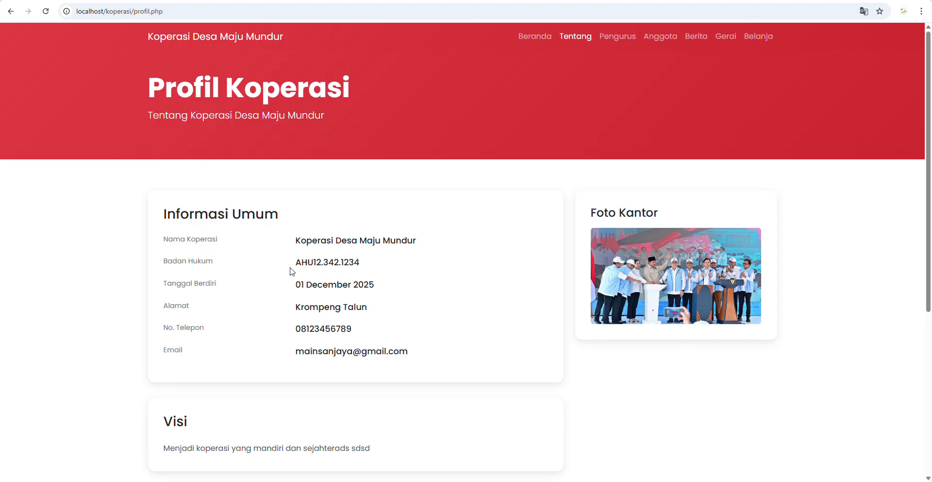
- View the Pengurus board page and the Anggota member list
scroll(316, 243, "down", 4)
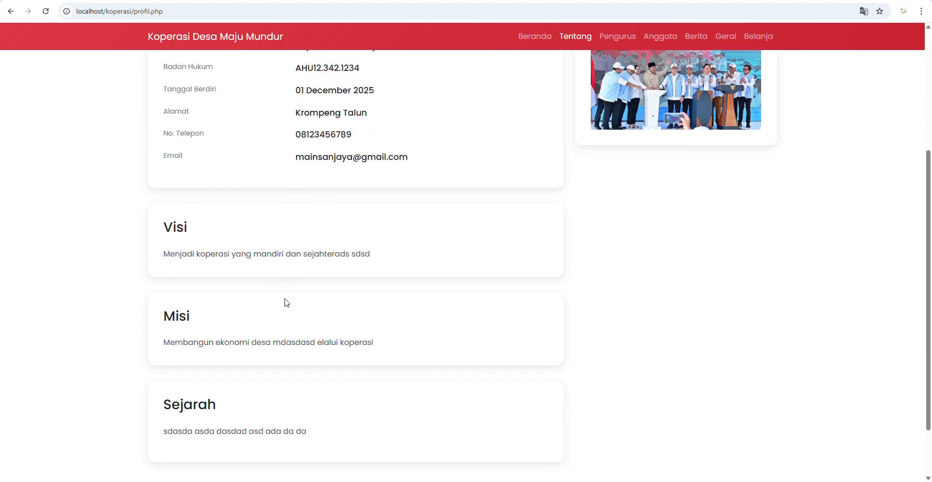
scroll(278, 396, "down", 2)
scroll(444, 375, "up", 6)
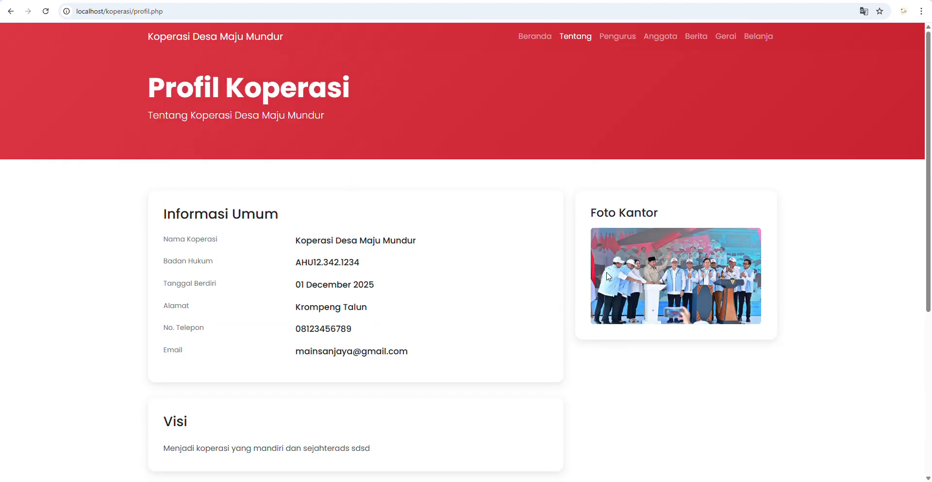
left_click(615, 39)
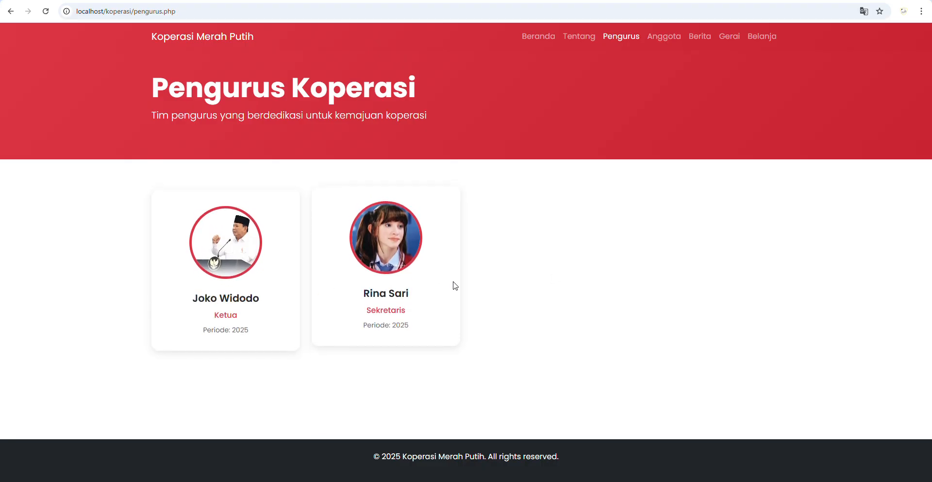
left_click(670, 40)
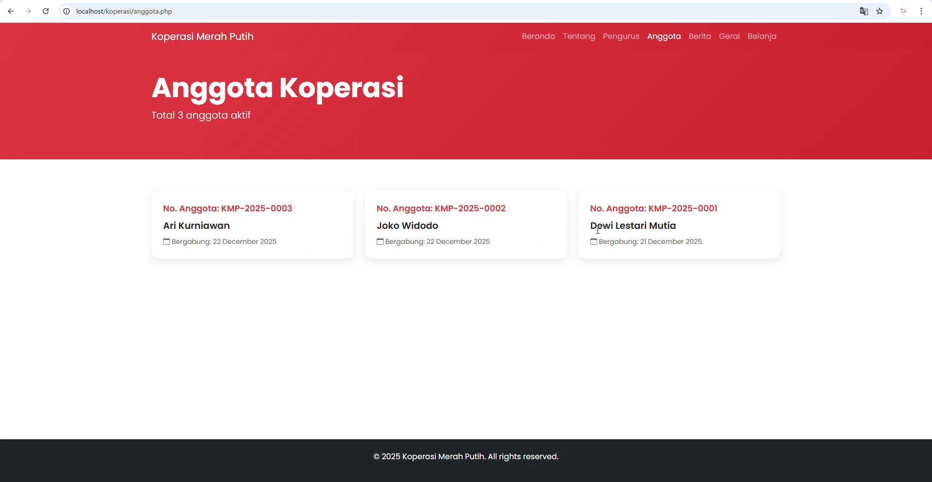
- Read the Opening Gerai Fashion news article, then view the Gerai outlet list
left_click(700, 36)
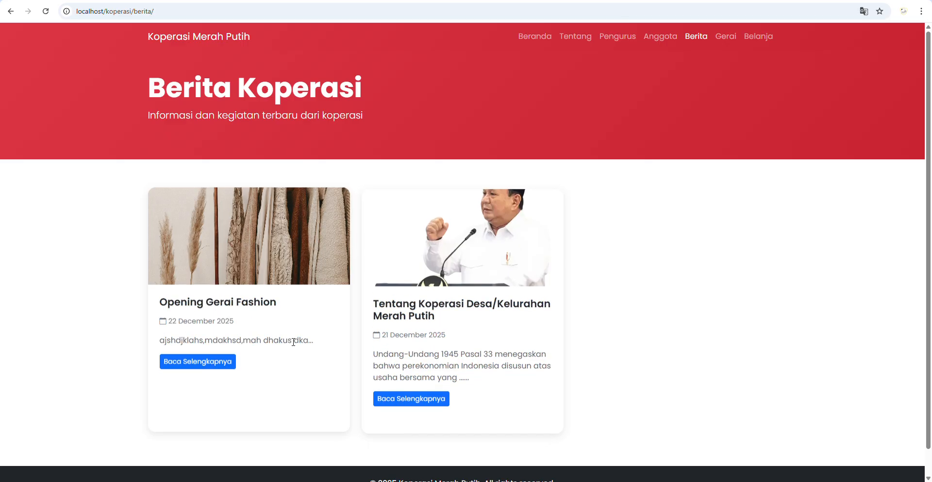
left_click(197, 359)
scroll(408, 253, "down", 2)
scroll(407, 254, "up", 2)
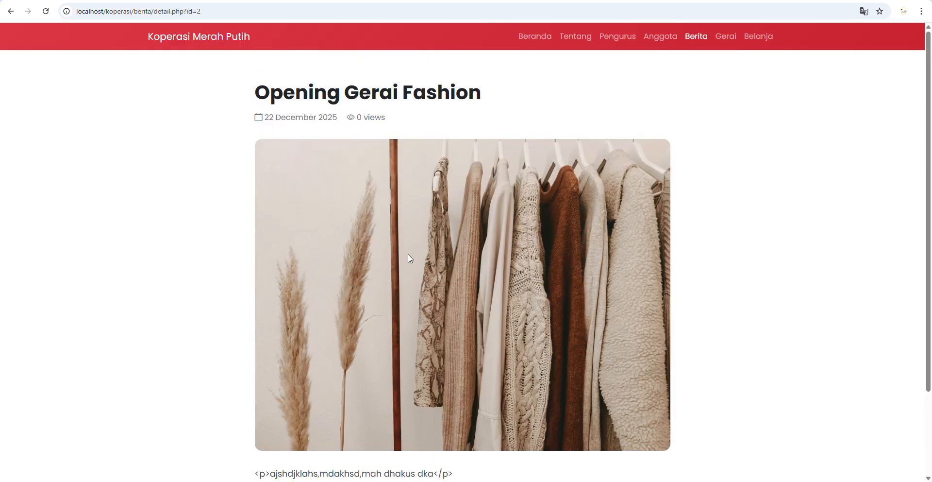
scroll(408, 254, "down", 2)
scroll(408, 253, "up", 1)
scroll(388, 294, "down", 1)
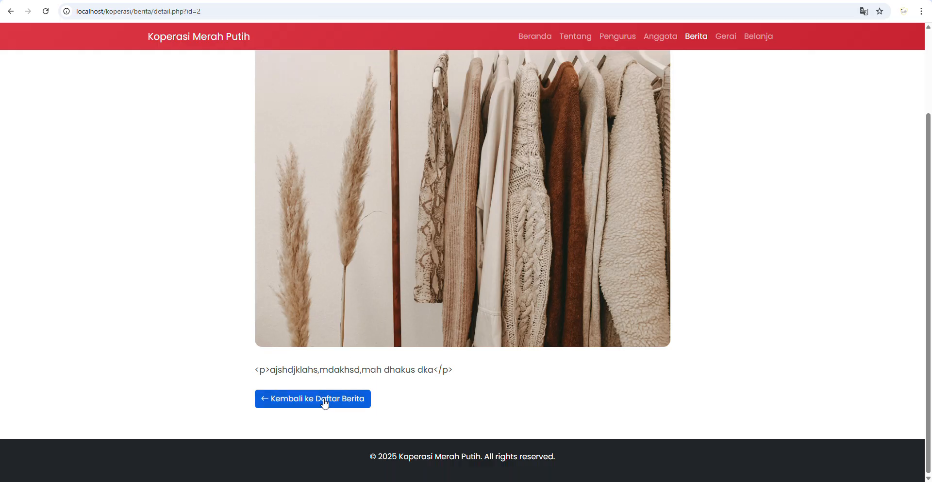
left_click(324, 403)
left_click(726, 38)
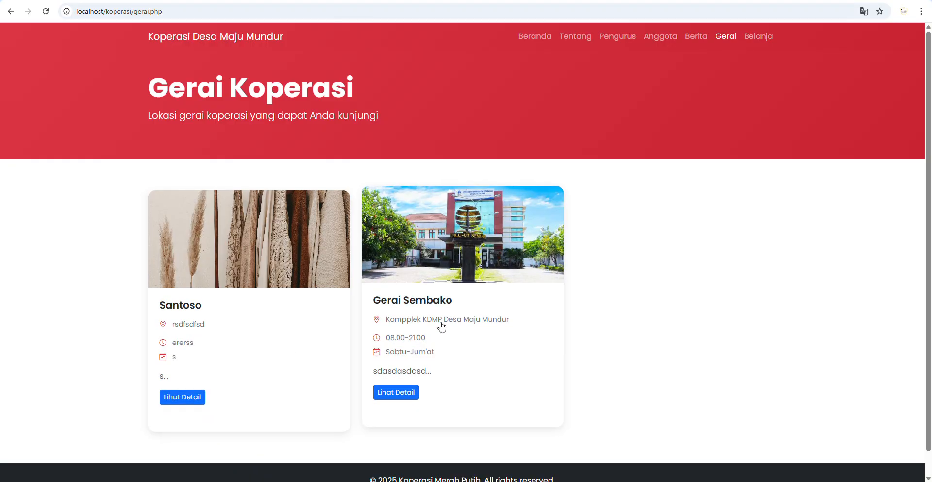
- Browse the Belanja shop's product catalogue
left_click(769, 42)
scroll(490, 229, "down", 5)
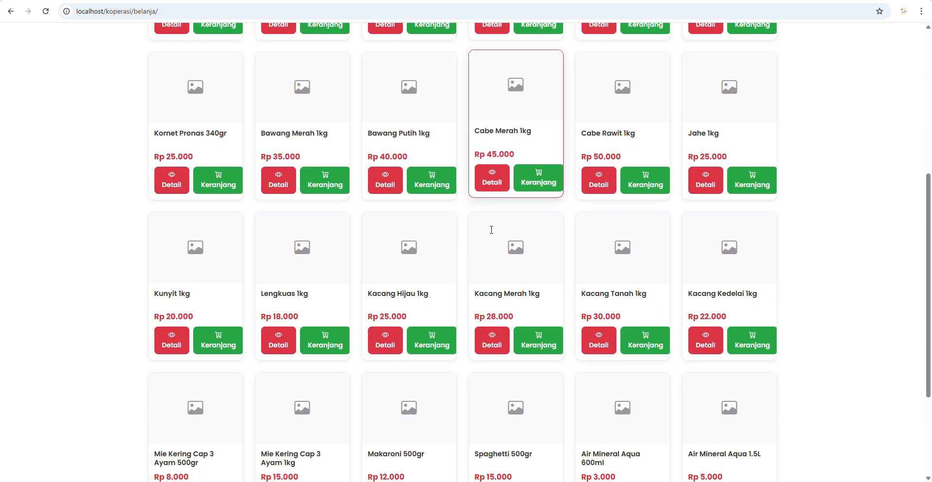
scroll(493, 234, "down", 3)
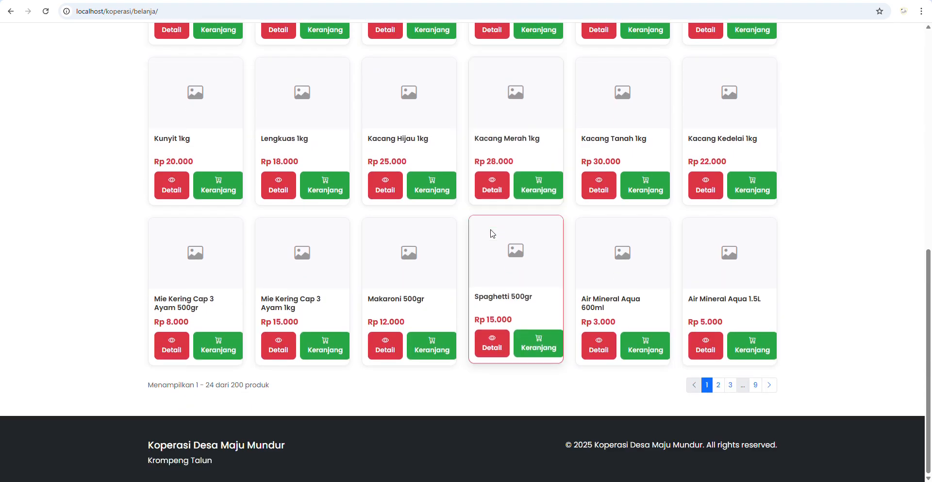
scroll(492, 233, "up", 5)
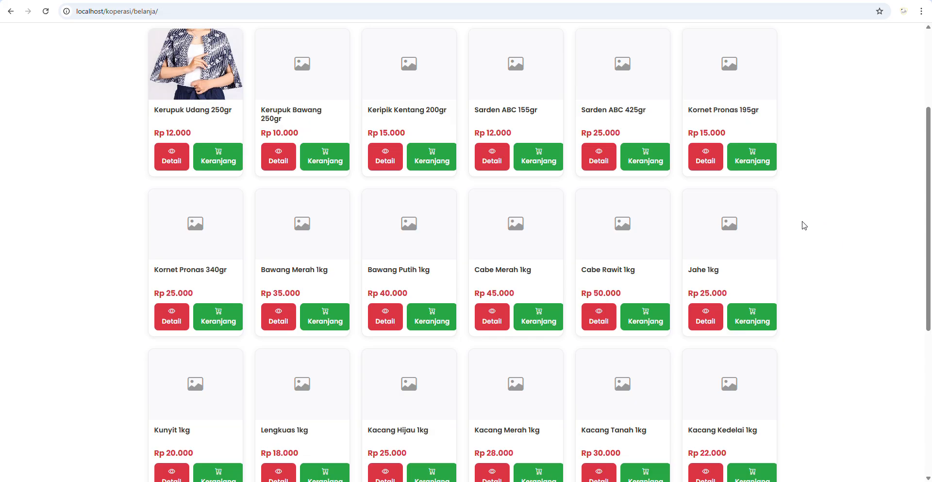
scroll(603, 211, "up", 3)
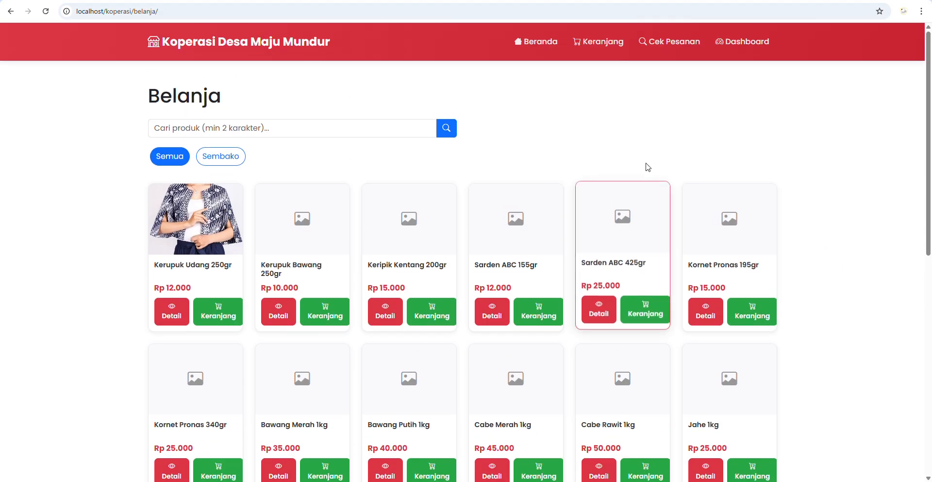
- Log the member out from the Dashboard and return to Beranda
left_click(752, 44)
left_click(774, 38)
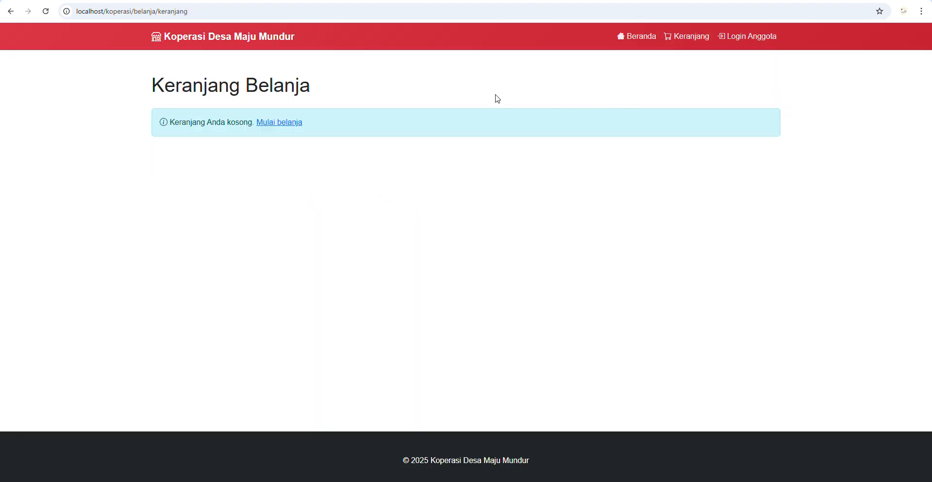
left_click(657, 37)
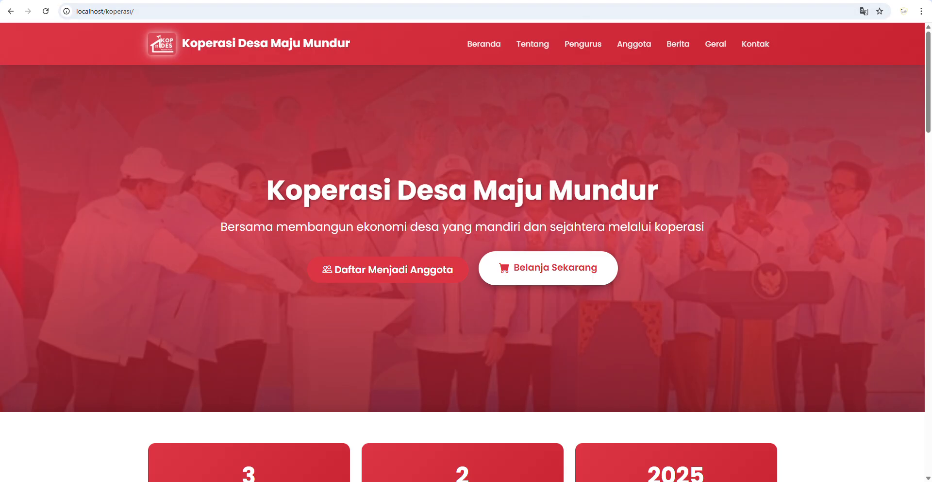
- Open the localhost/koperasi admin login page in a new browser tab
key("ctrl+t")
left_click(267, 6)
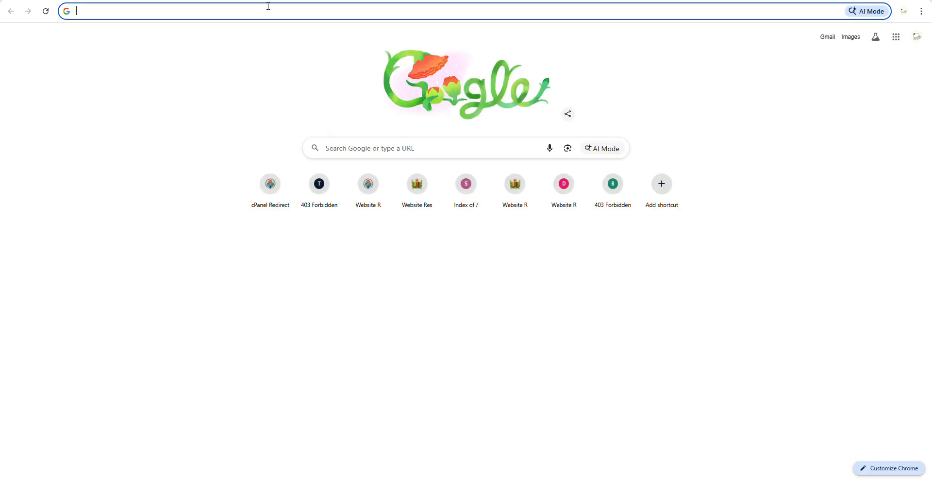
type("lo")
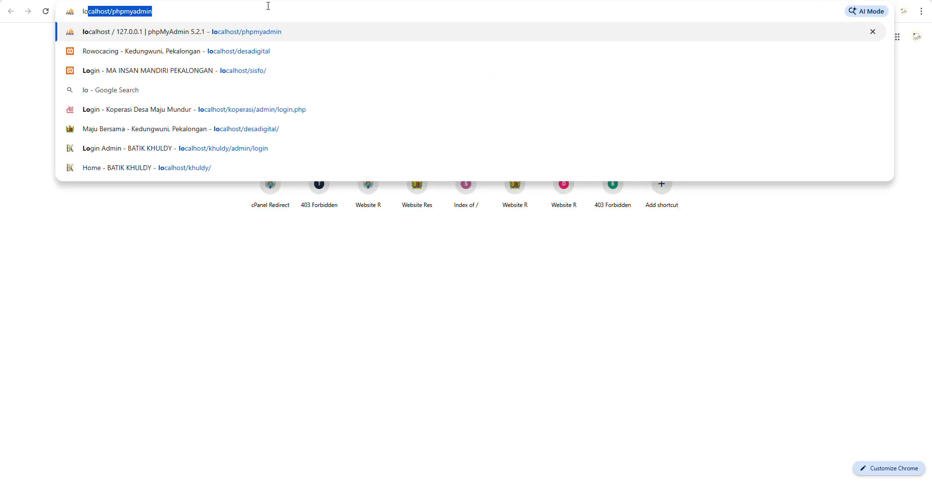
key("Right")
key("ctrl+BackSpace")
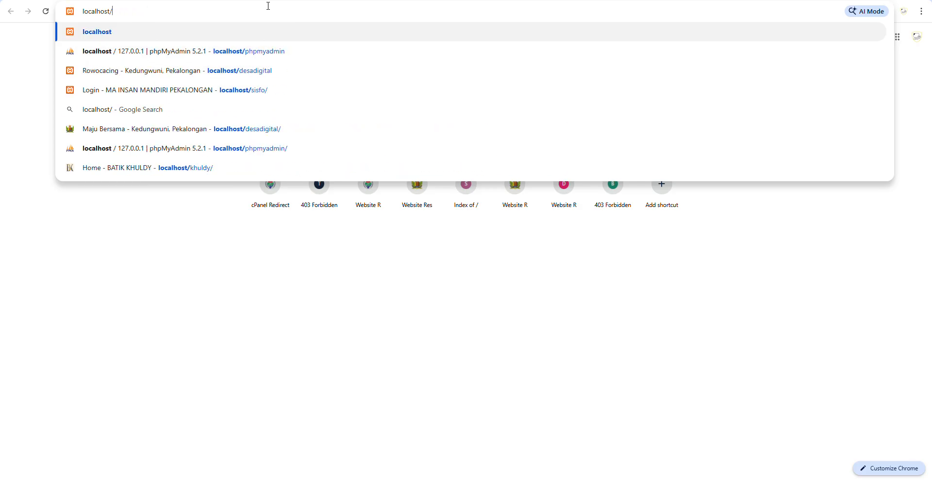
type("koperasi")
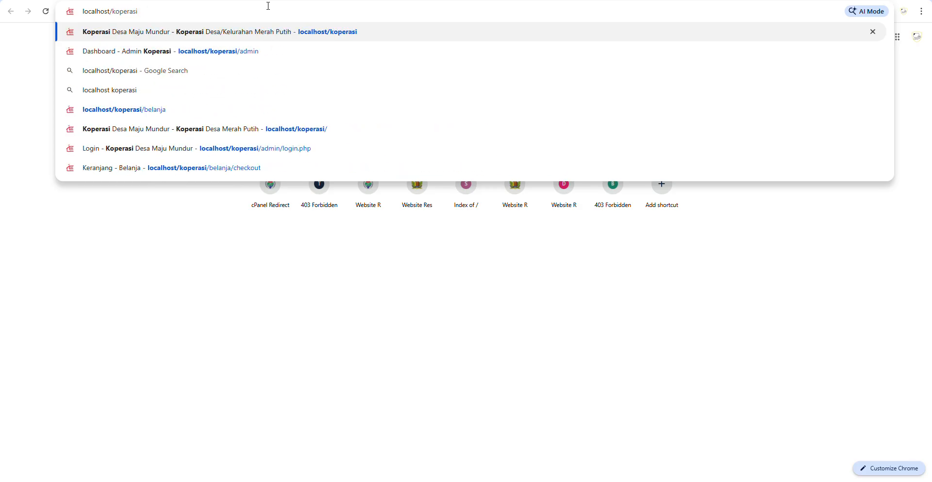
left_click(242, 56)
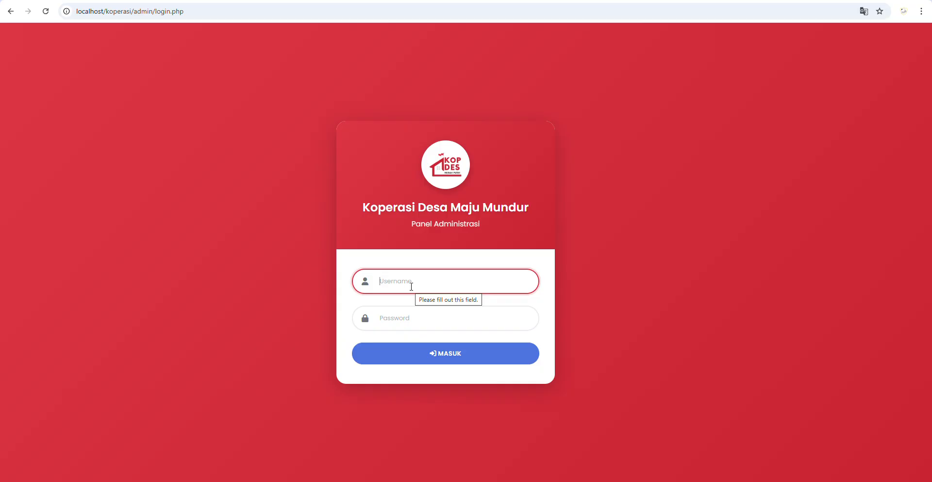
- Log into the admin panel with the admin username and its password
type("admin")
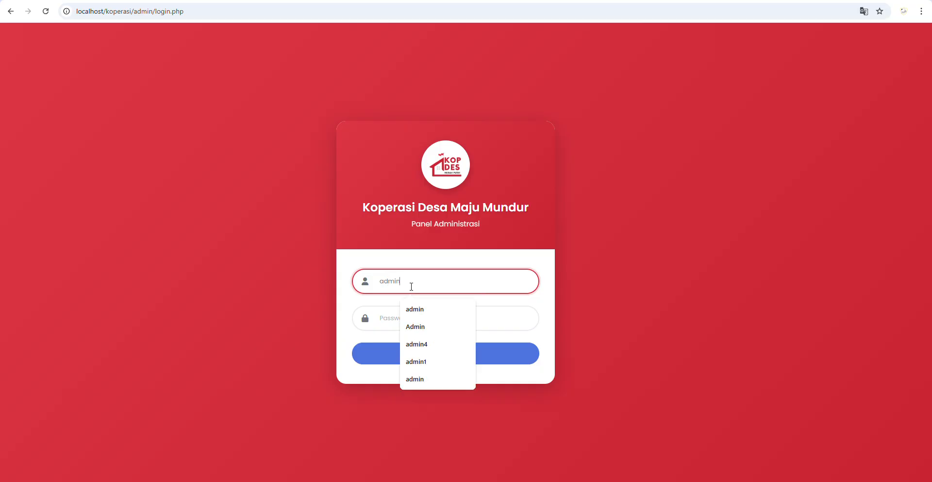
key("Tab")
type("a")
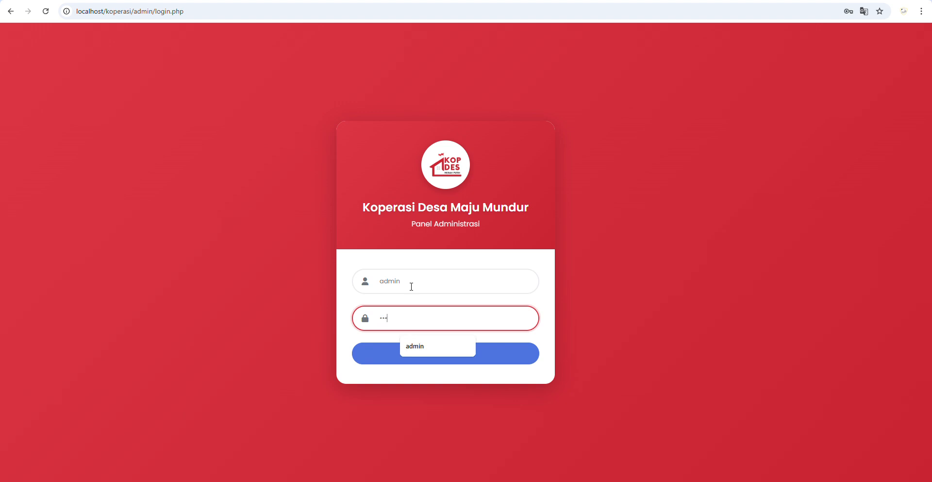
type("dmin123")
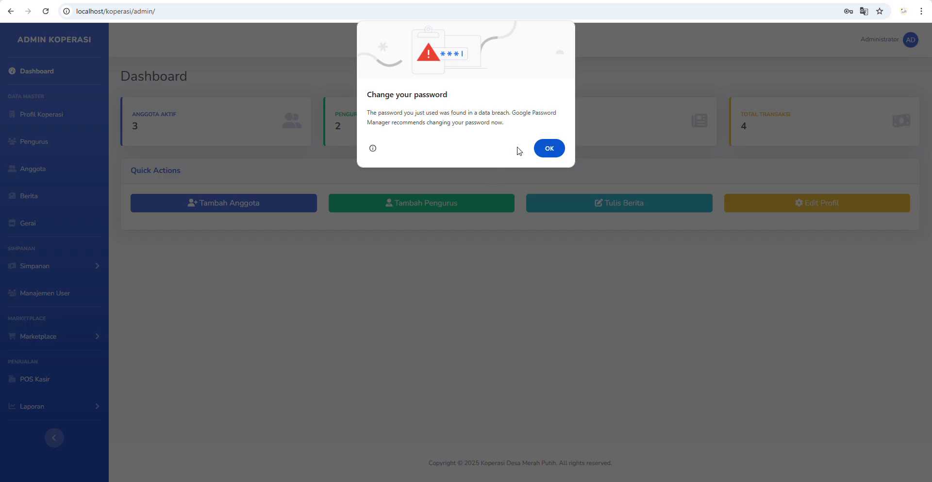
- Dismiss the password-breach warning and open the Edit Profil Koperasi form
left_click(548, 148)
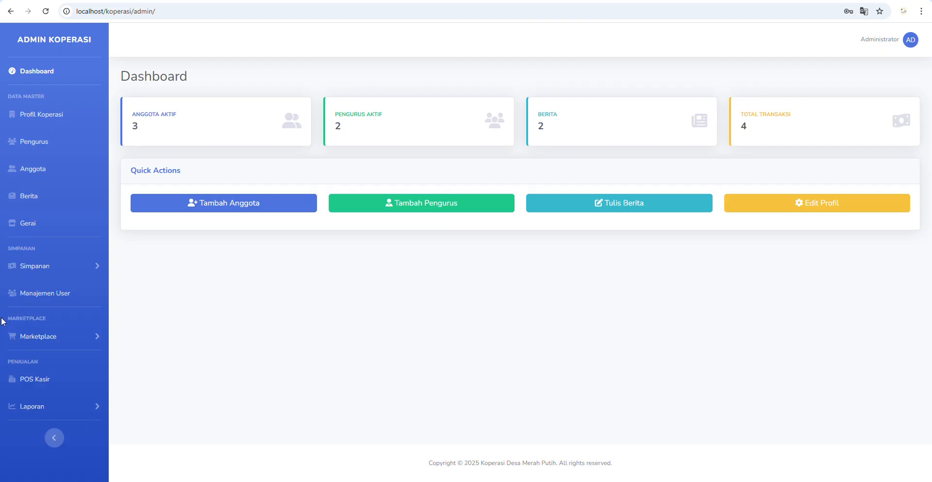
left_click(30, 116)
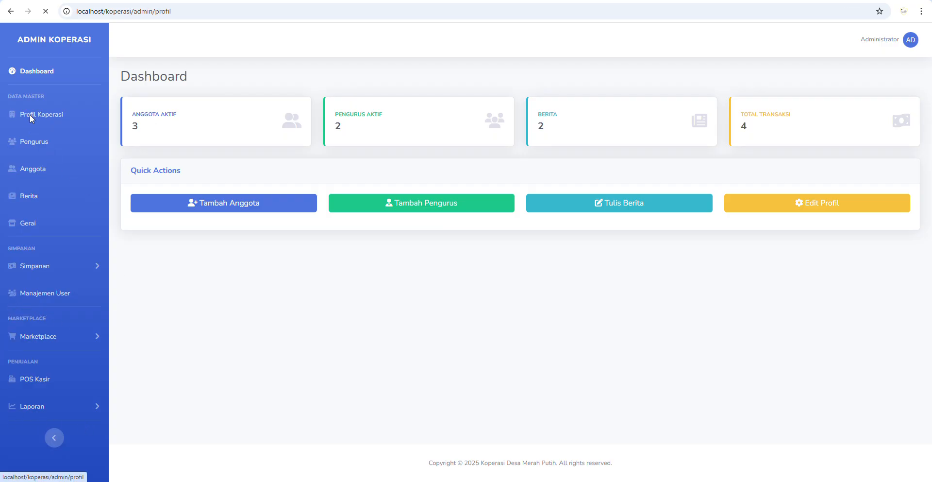
scroll(202, 162, "down", 1)
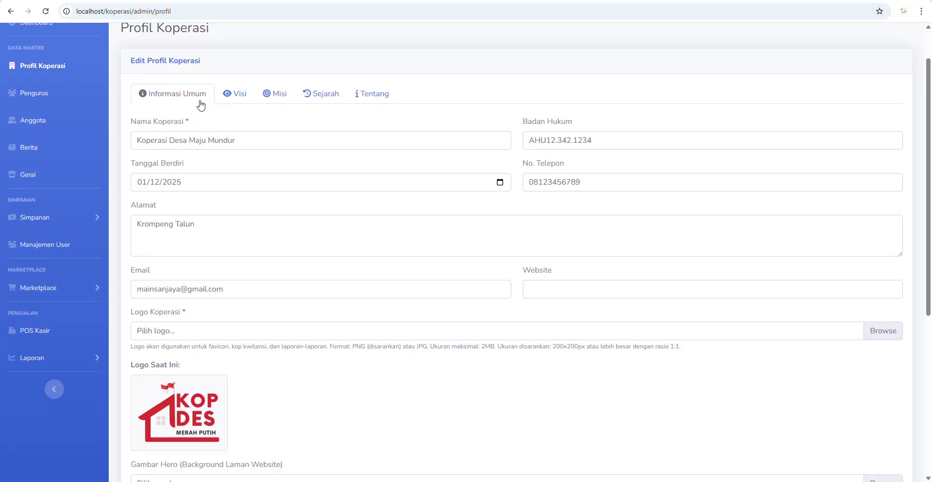
scroll(543, 279, "down", 5)
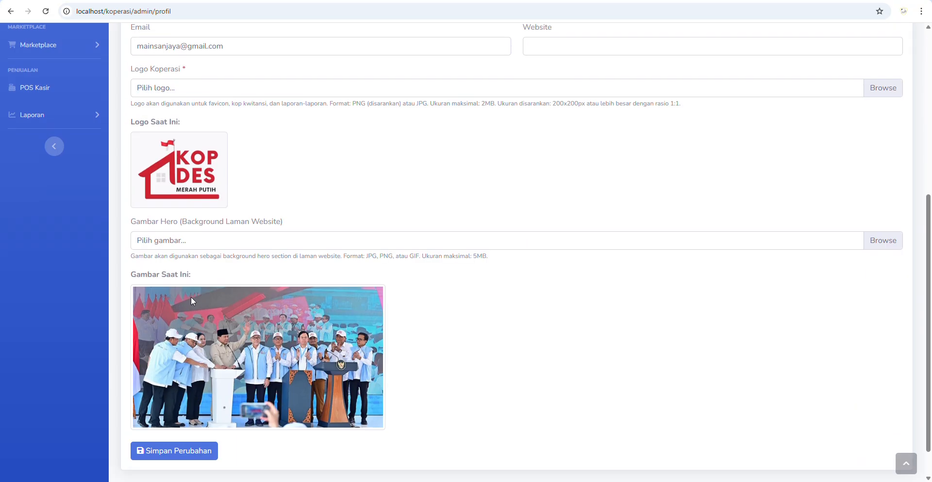
scroll(195, 233, "up", 6)
- Review the profile editor's Visi, Misi, Sejarah and Tentang tabs
left_click(235, 142)
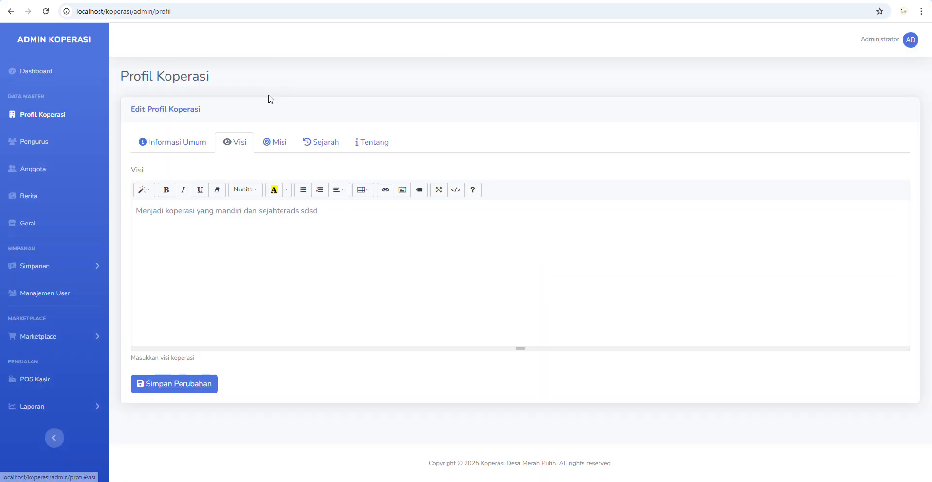
left_click(283, 144)
left_click(313, 146)
left_click(371, 148)
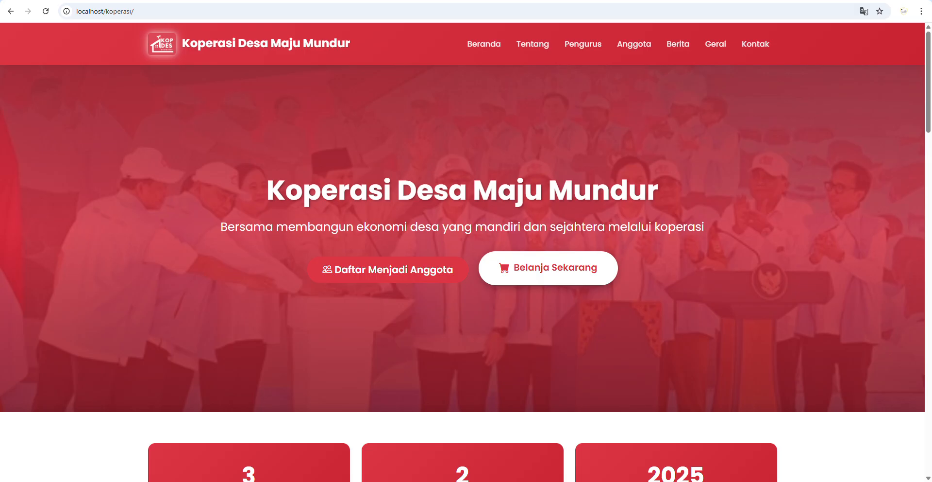
- Check the public profile page and select the Tentang Koperasi Desa Merah Putih section text
left_click(518, 49)
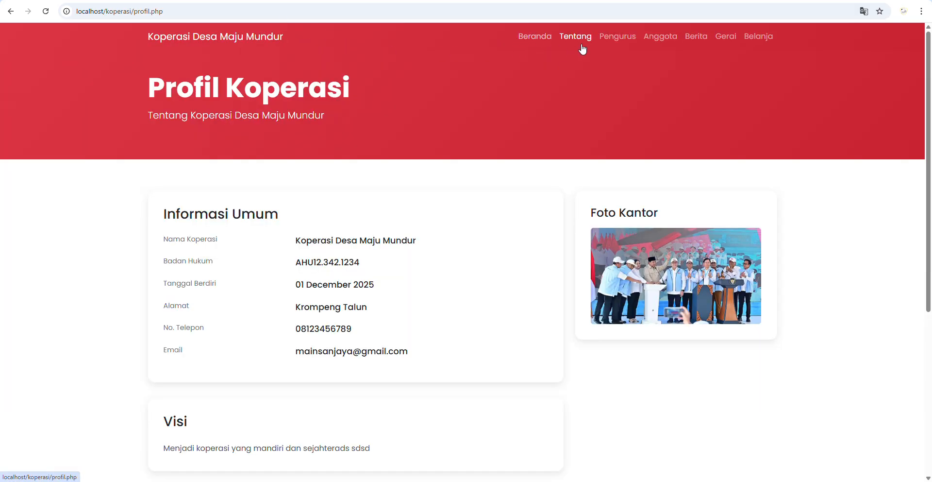
scroll(441, 270, "down", 5)
scroll(440, 270, "up", 5)
left_click(530, 39)
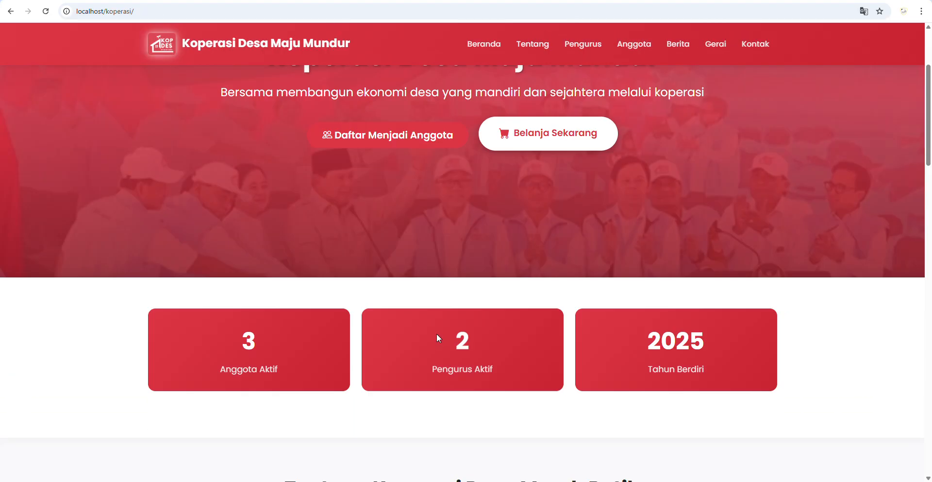
scroll(437, 335, "down", 7)
left_click_drag(286, 139, 647, 200)
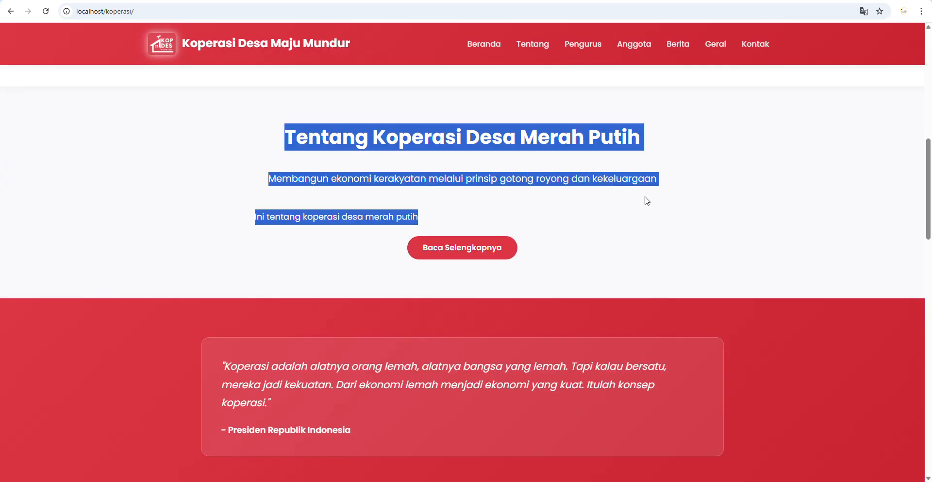
- Revisit the public profile, then open the admin Data Pengurus board-member list
left_click(531, 43)
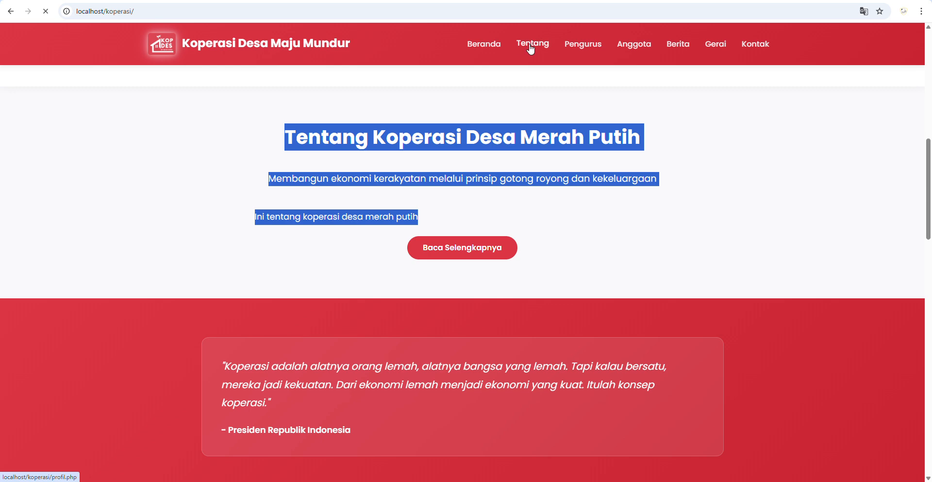
left_click(530, 36)
scroll(388, 310, "down", 11)
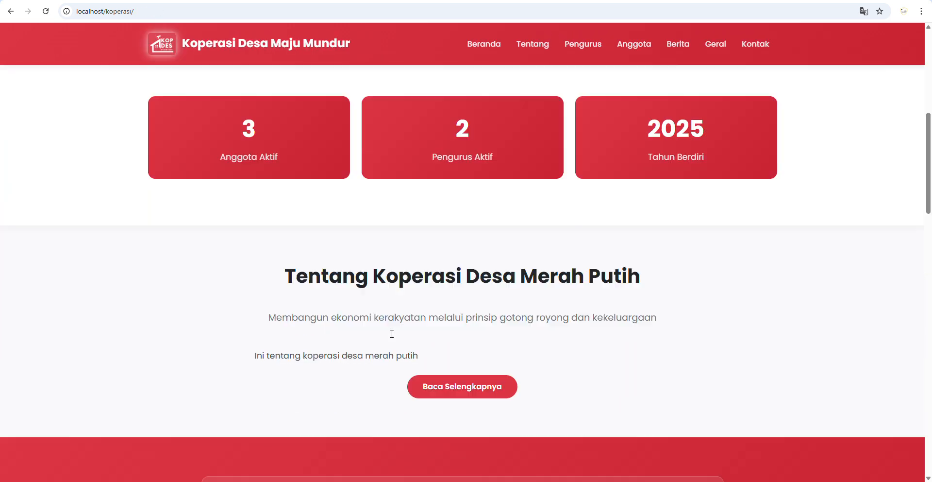
key("alt+Tab")
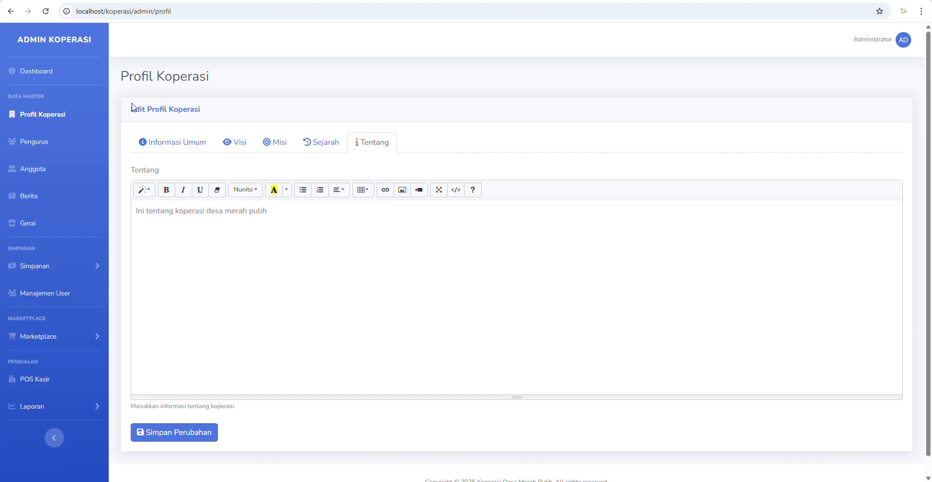
left_click(42, 145)
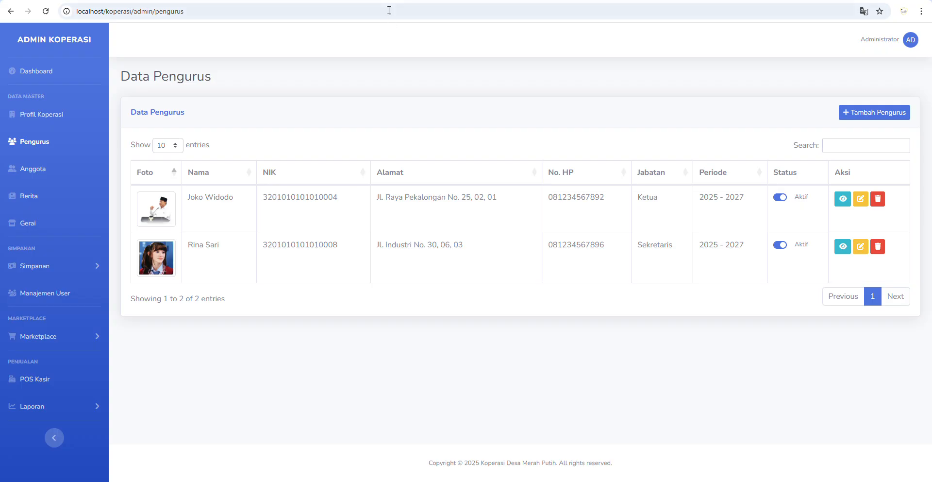
- In the village admin app, view Perangkat Desa and scan the Data Penduduk residents table
key("alt+Tab")
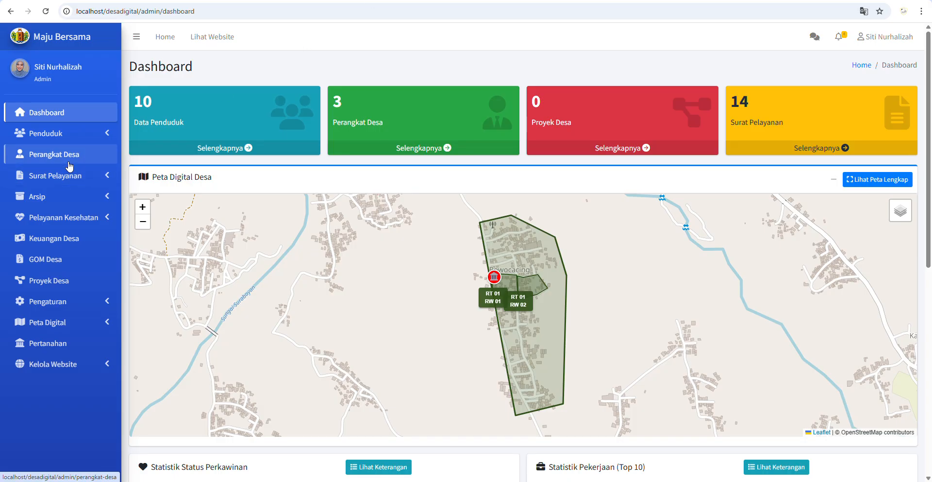
left_click(69, 166)
left_click(49, 133)
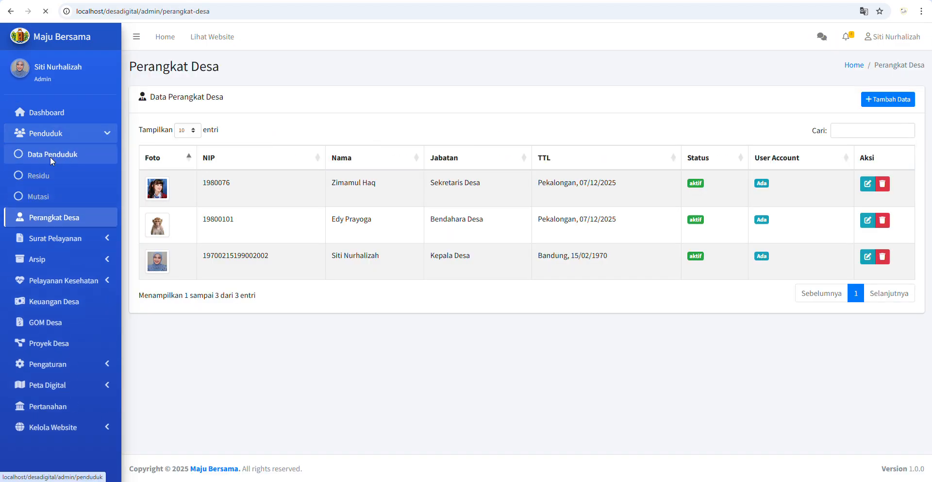
left_click(50, 156)
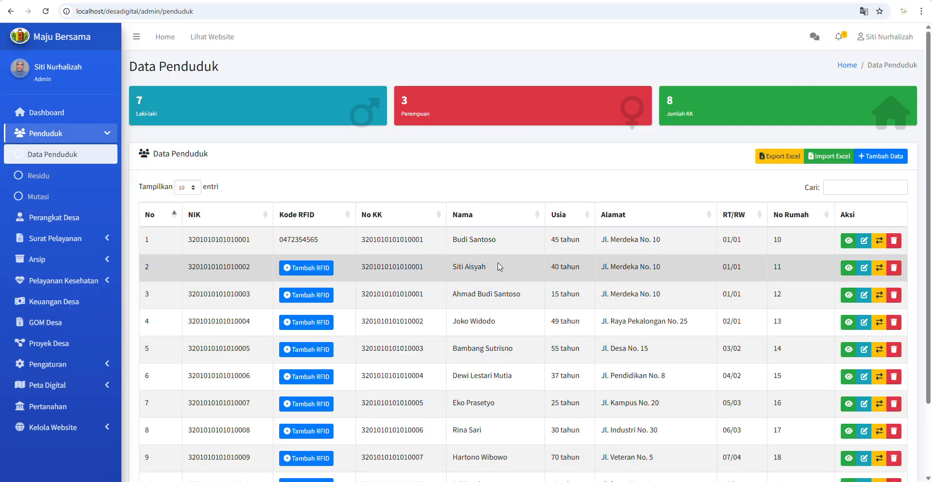
scroll(499, 266, "down", 2)
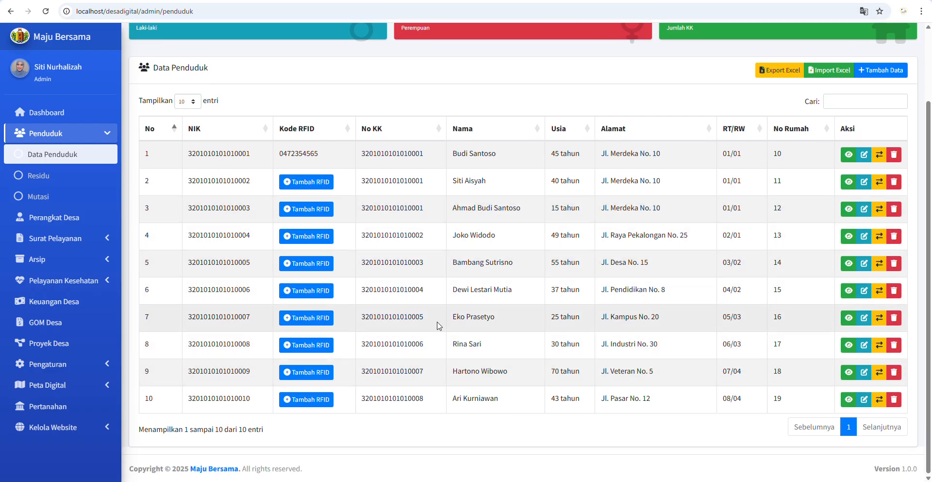
scroll(439, 326, "up", 2)
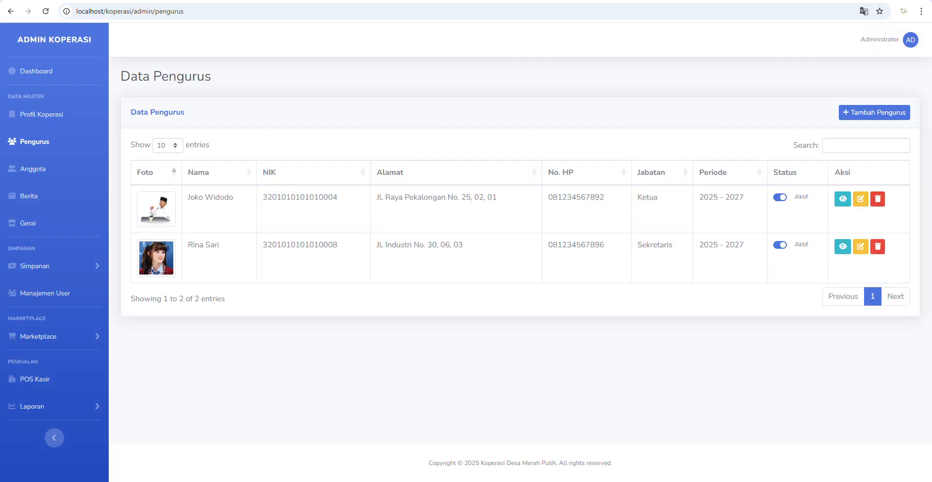
- Start a new board member and pick the resident found by searching 'si' in Cari Penduduk
left_click(885, 112)
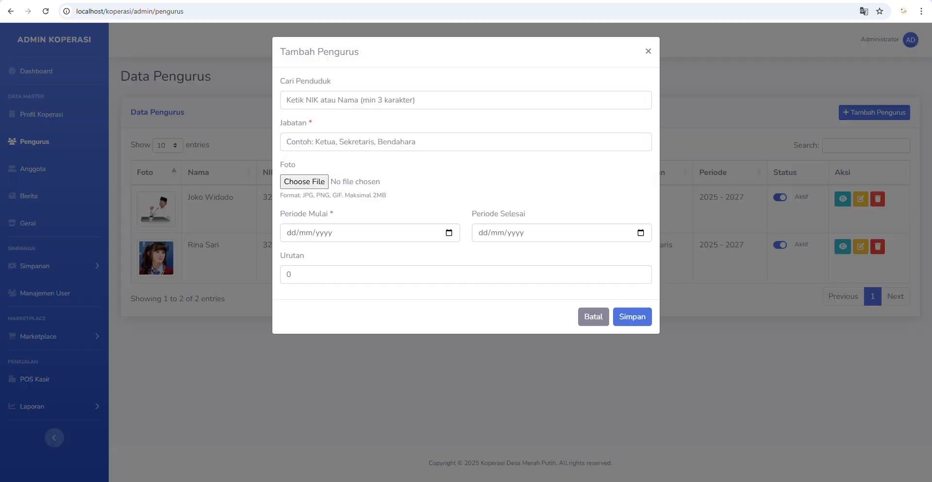
left_click(345, 100)
type("siu")
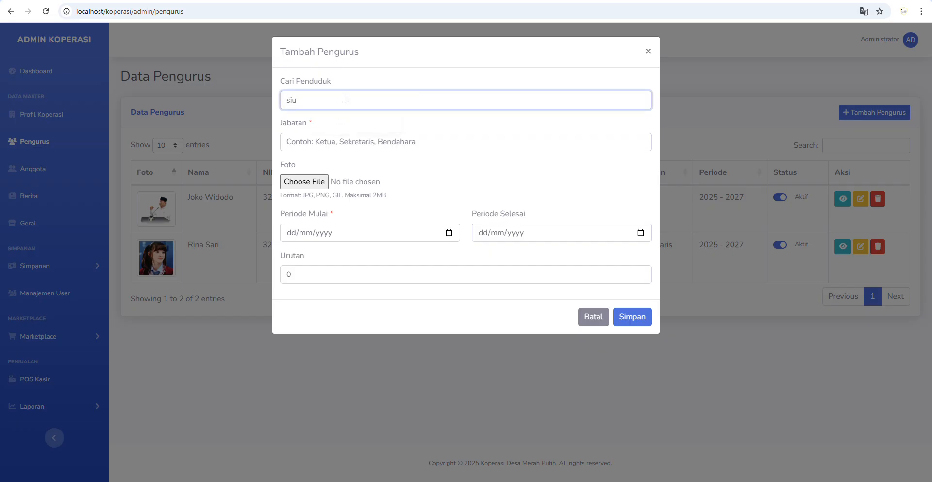
key("BackSpace")
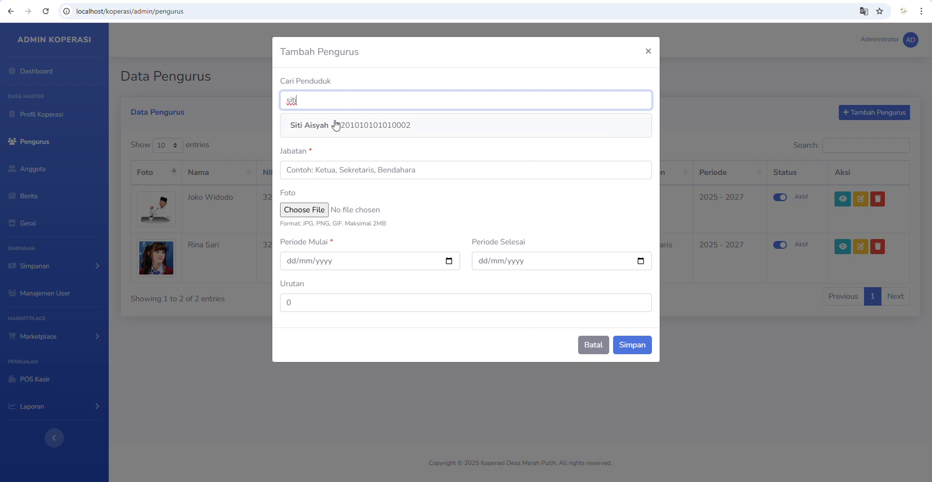
left_click(336, 126)
- Cross-check the resident's address against the village residents list
left_click(289, 1)
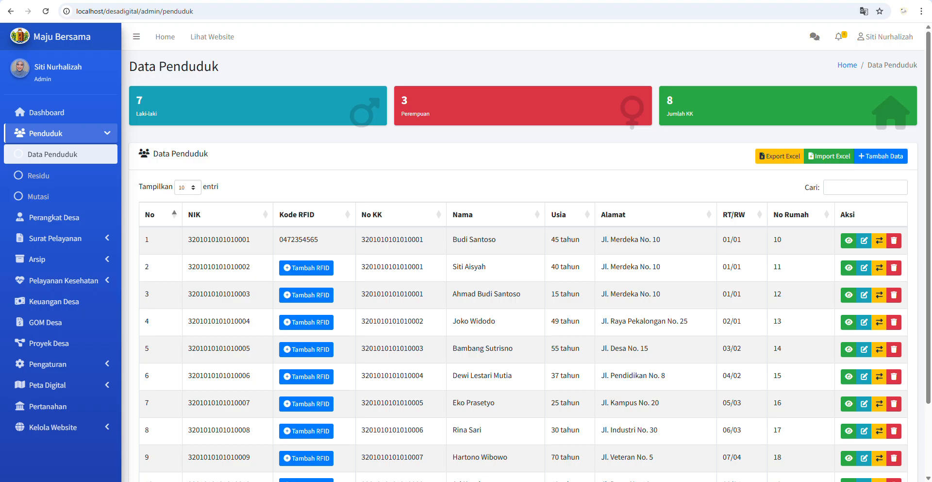
left_click_drag(635, 268, 661, 272)
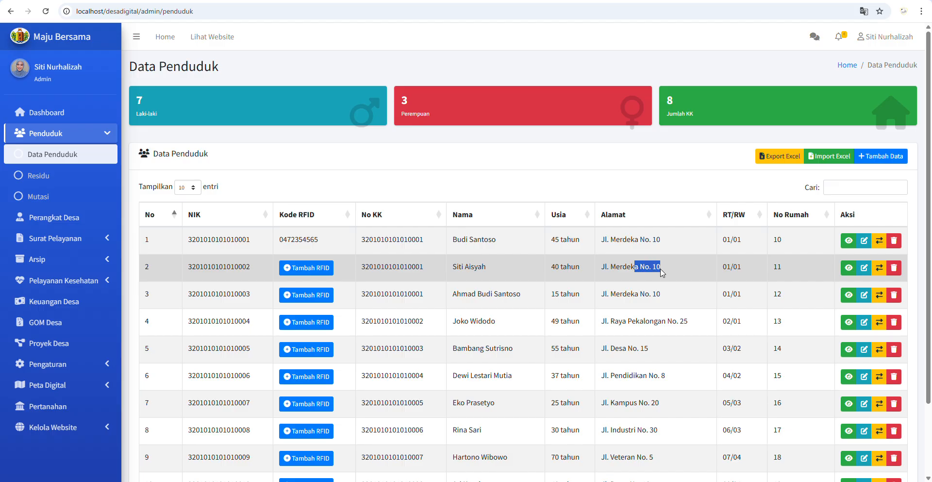
left_click(398, 1)
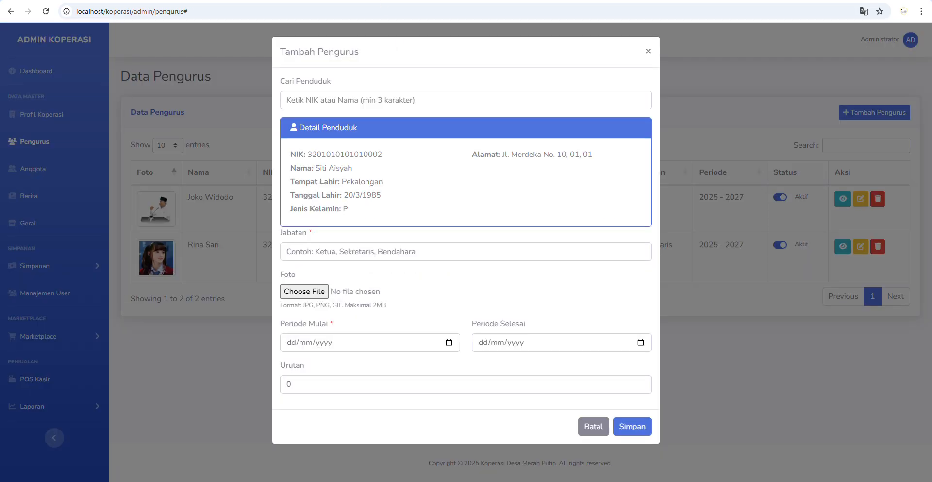
- Set Jabatan to Bendahara and open the photo file chooser
left_click(325, 251)
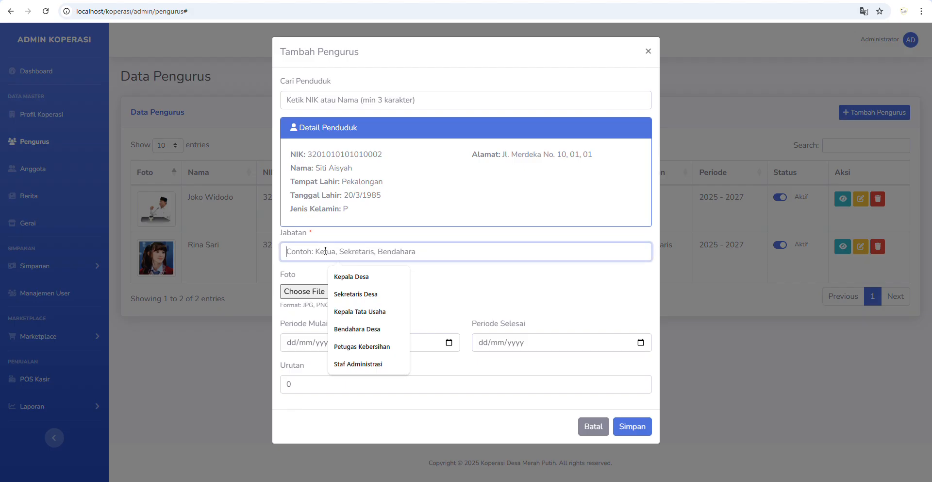
type("B")
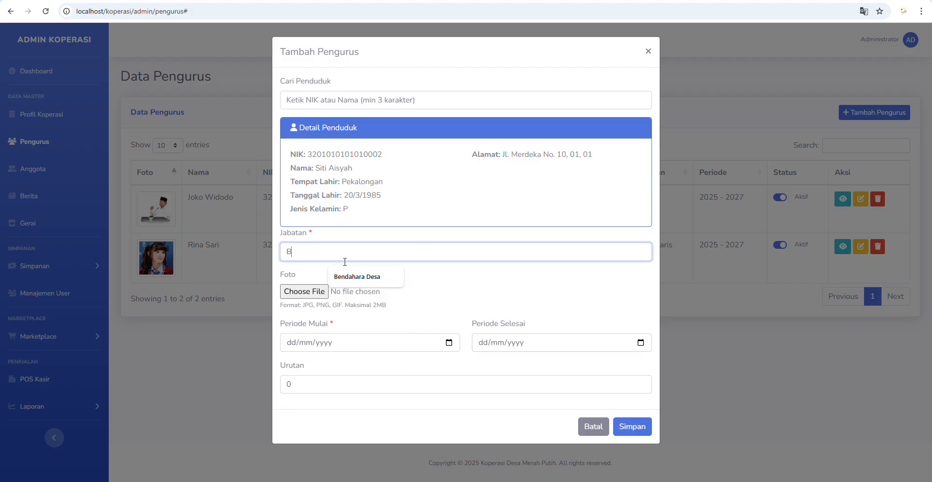
left_click(353, 275)
key("BackSpace")
left_click(319, 297)
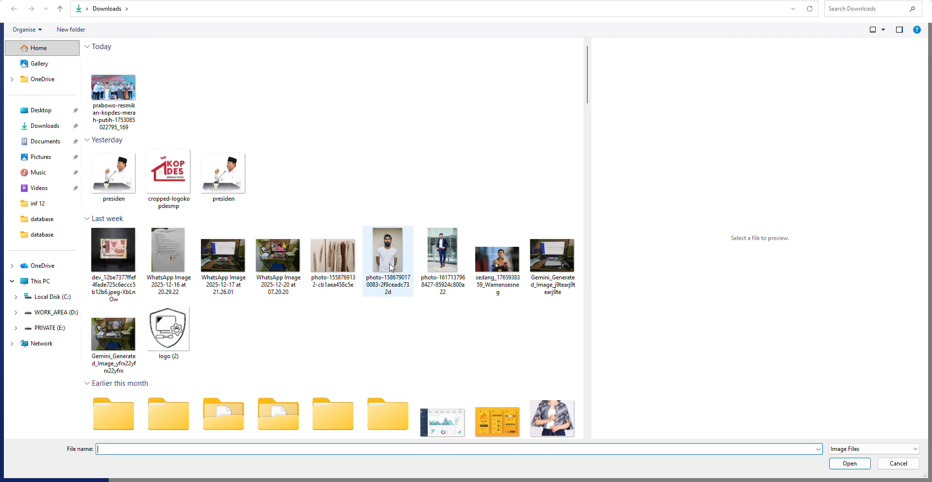
- Attach bela.jpeg from Downloads as the board member's photo
scroll(451, 291, "down", 10)
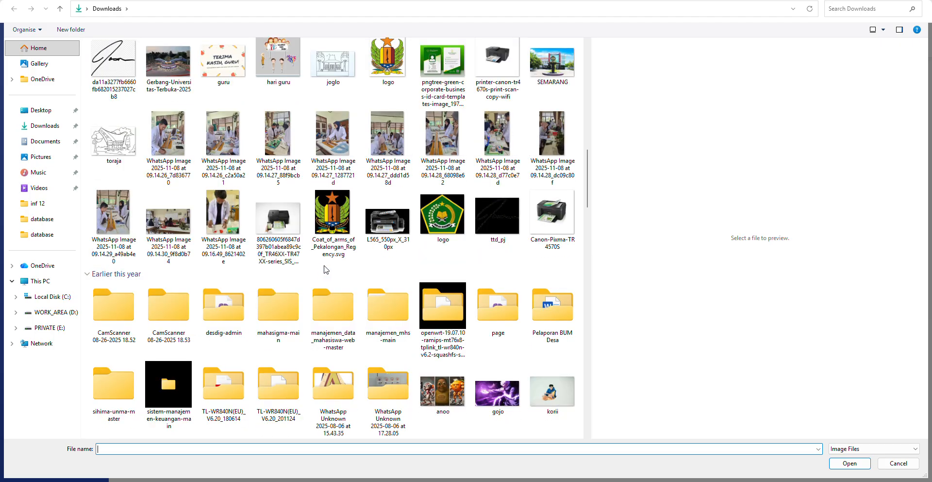
scroll(325, 269, "down", 3)
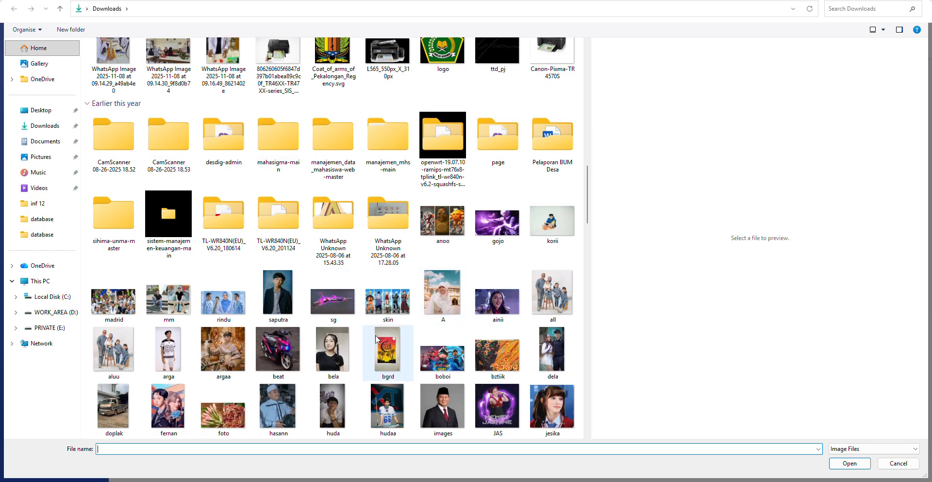
double_click(338, 349)
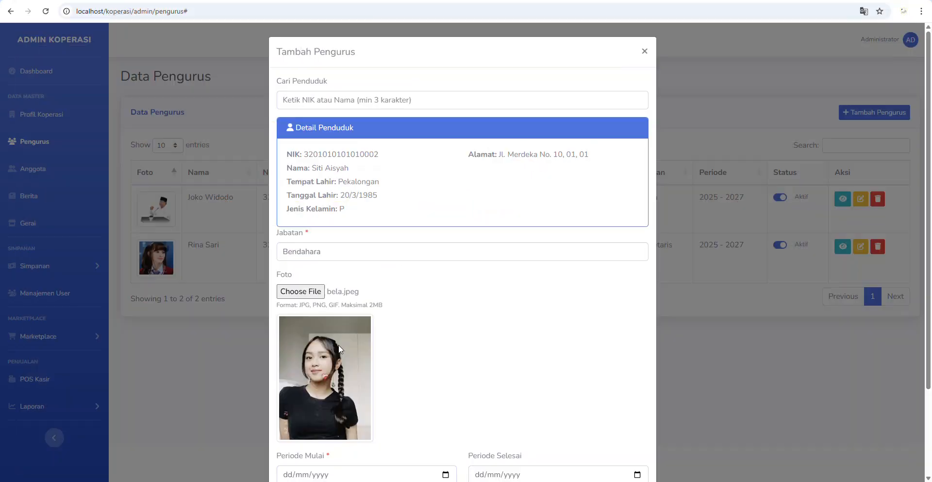
- Set the term from 01/12/2025 to 01/12/2028 and select the Urutan value
scroll(428, 370, "down", 2)
left_click(443, 368)
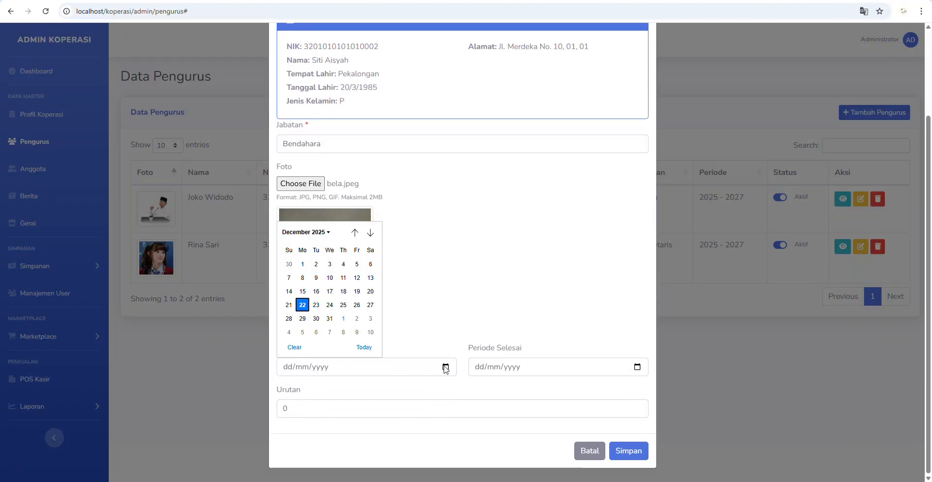
left_click(302, 264)
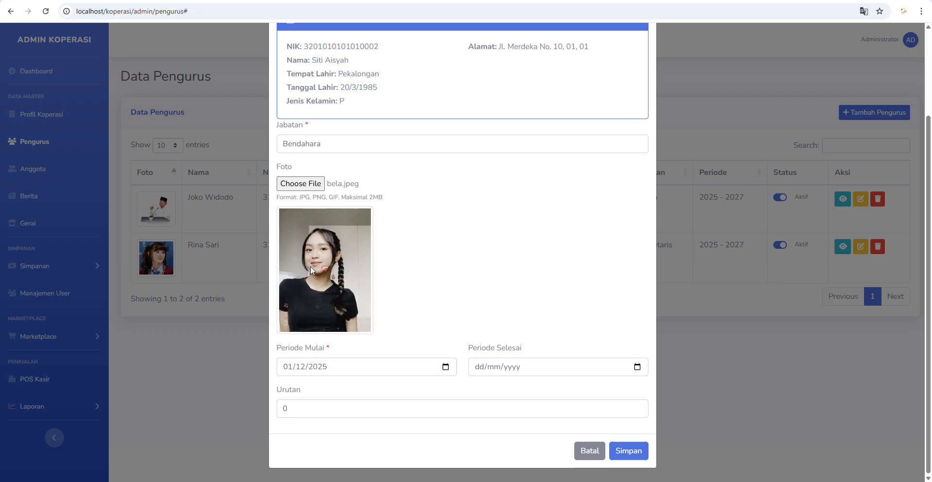
left_click(638, 368)
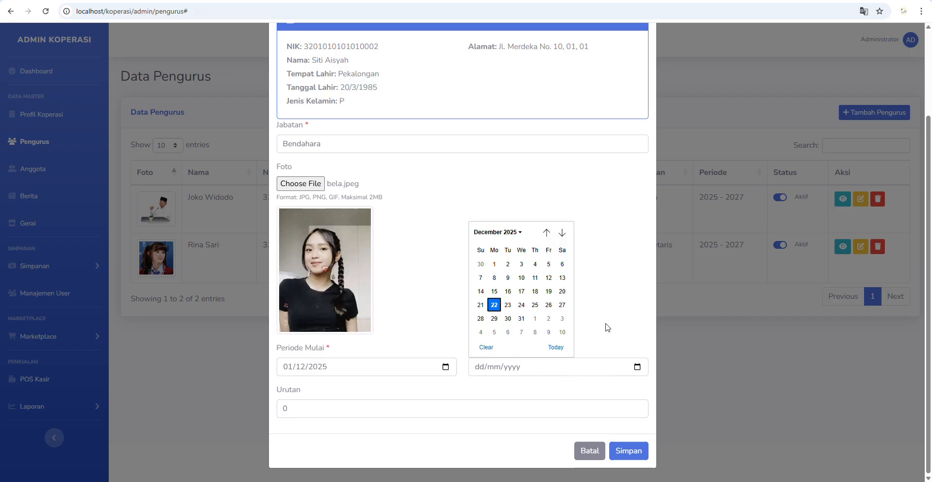
left_click(518, 235)
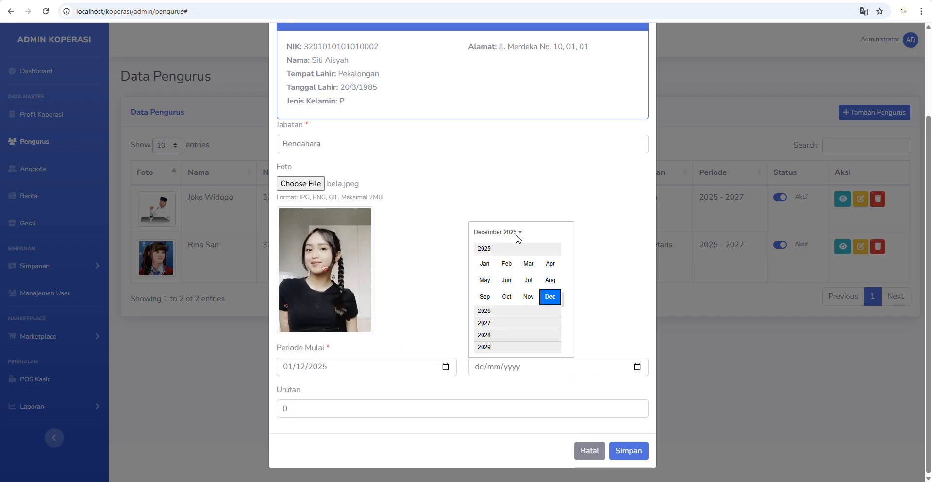
left_click(500, 335)
left_click(551, 298)
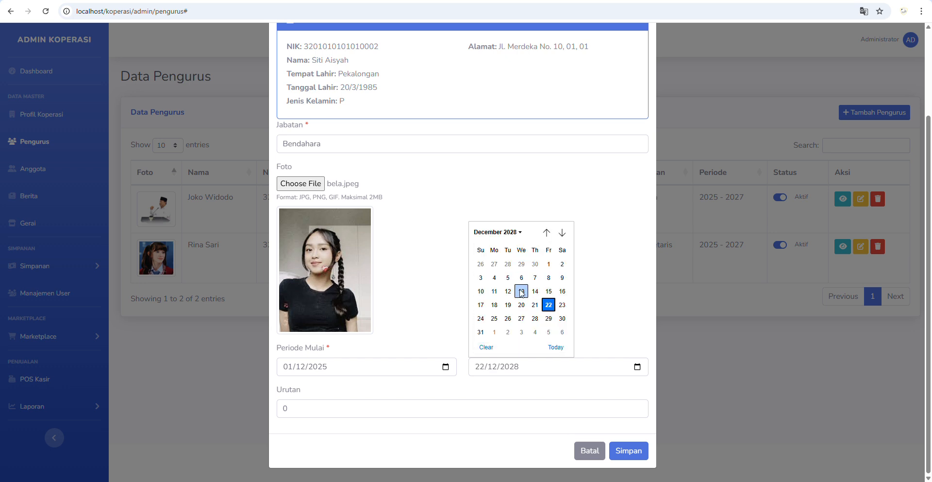
left_click(549, 278)
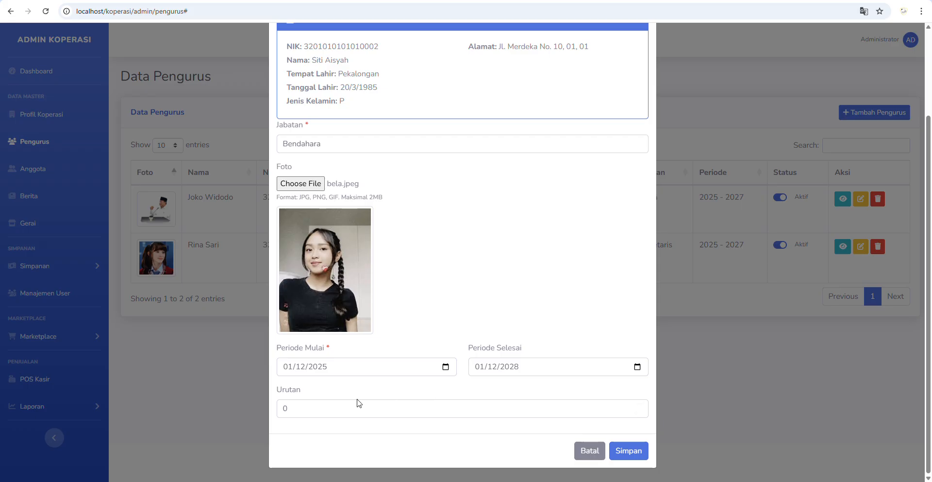
double_click(285, 410)
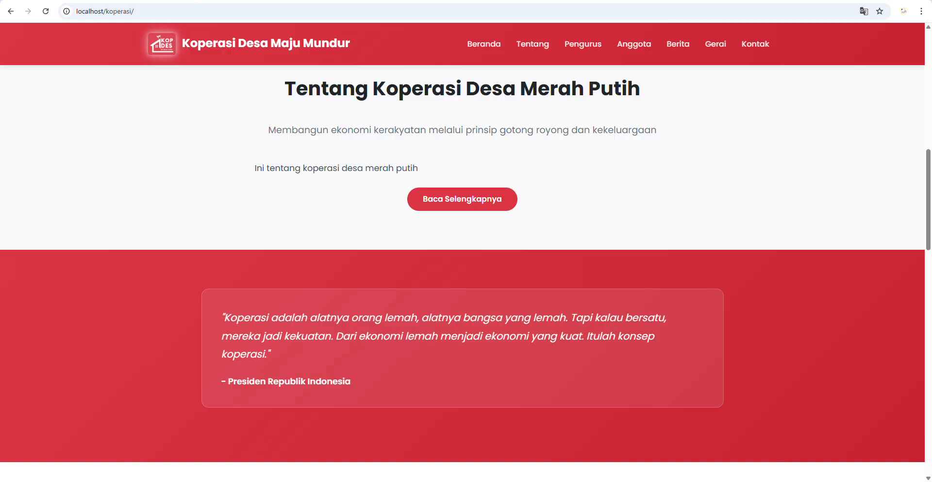
- Save the new Bendahara for 2025–2028 and confirm the card shows on the public Pengurus page
left_click(586, 42)
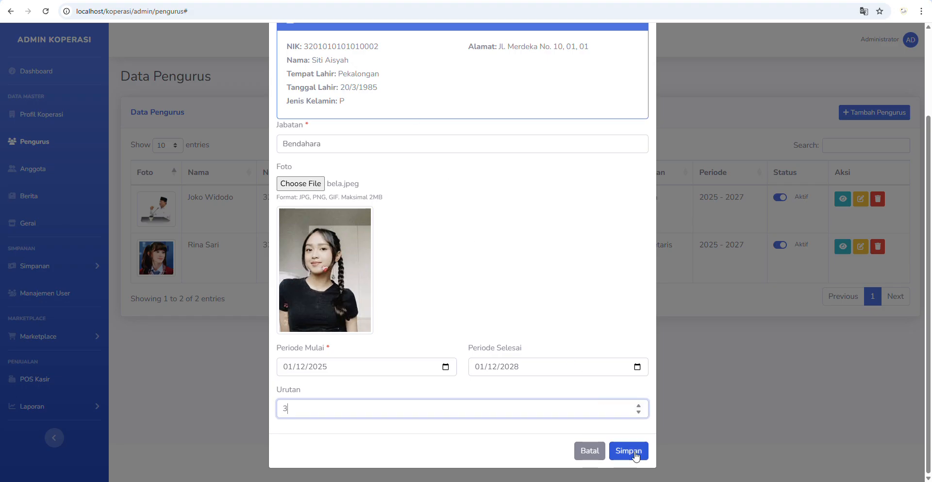
left_click(629, 449)
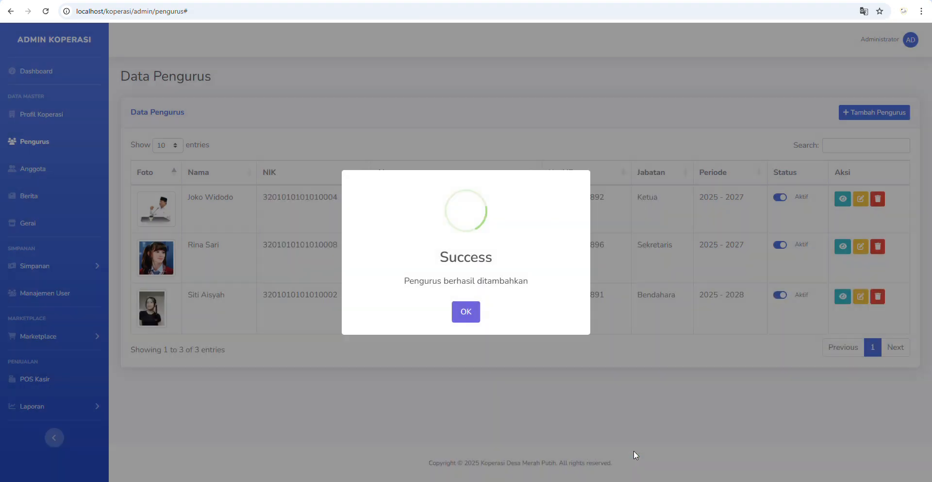
left_click(475, 314)
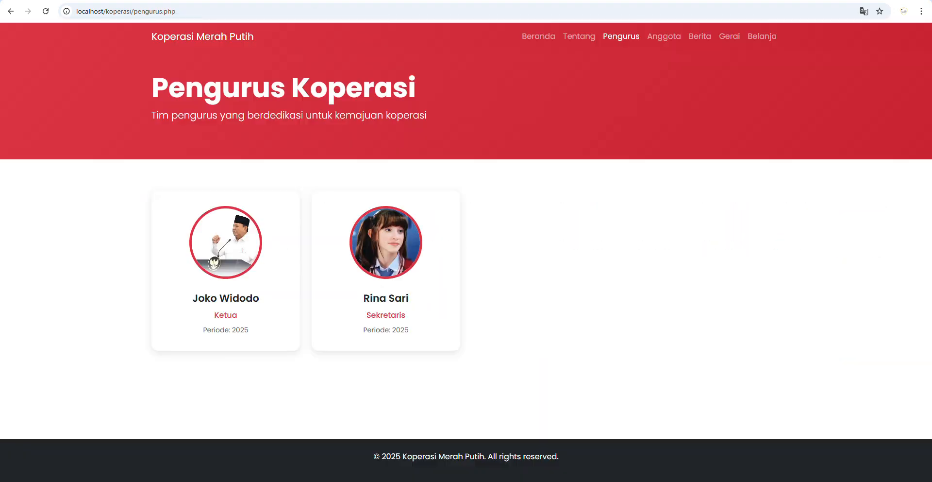
left_click(45, 11)
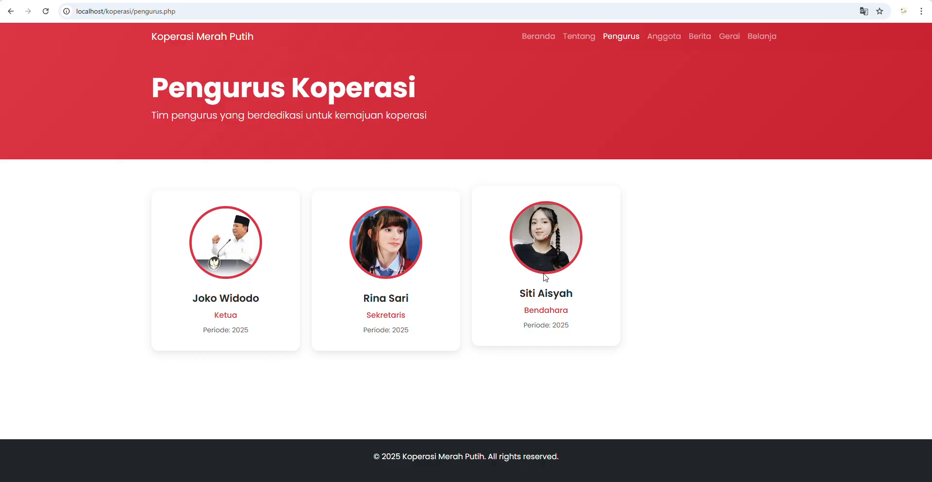
key("alt+Tab")
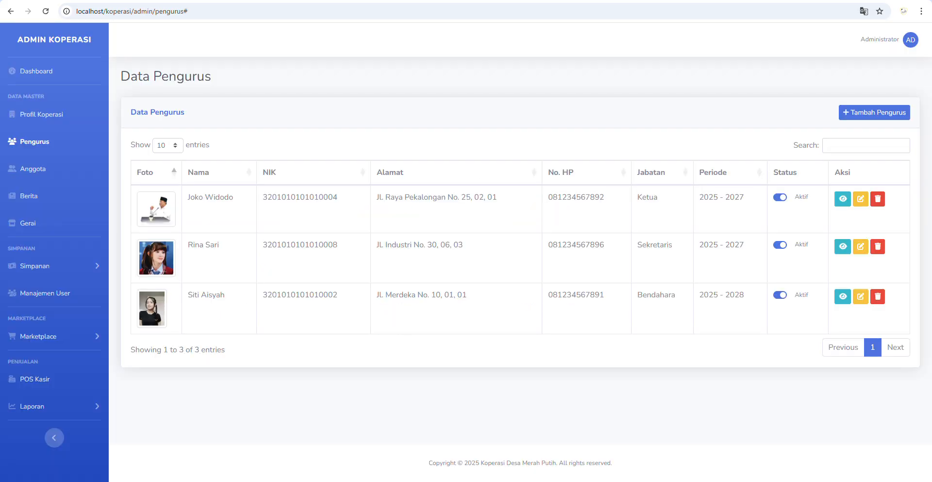
- Start a new member in Anggota and check the village resident records for the person
left_click(31, 171)
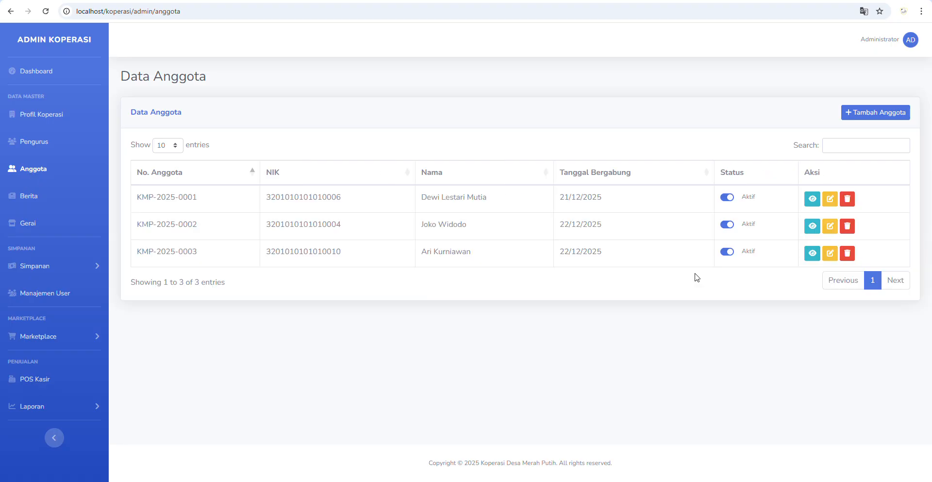
left_click(860, 112)
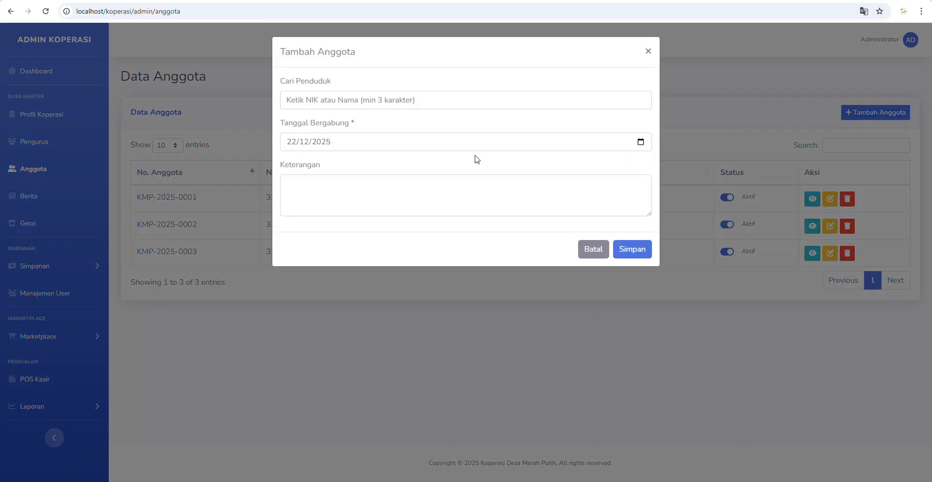
left_click(364, 99)
key("alt+Tab")
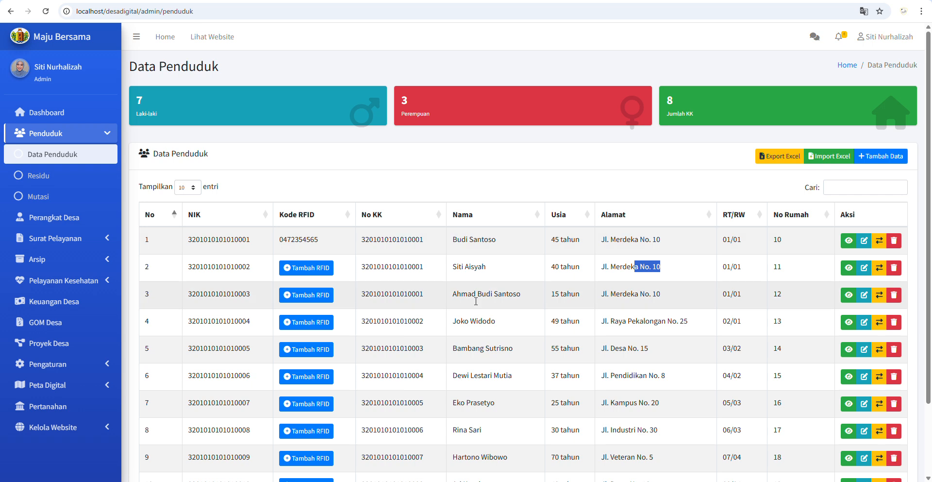
scroll(479, 353, "down", 2)
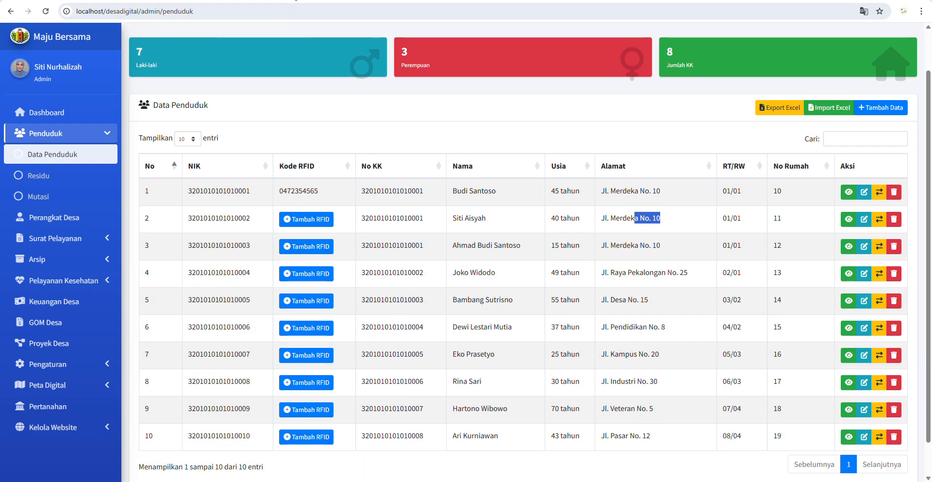
key("alt+Tab")
- Search 'ek', pick the matching resident and save them as a new member
type("ek")
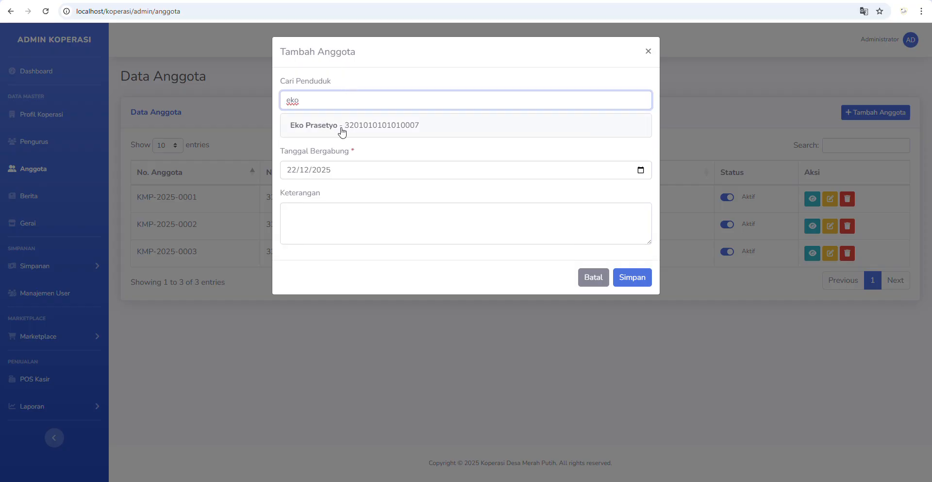
left_click(342, 127)
left_click(639, 363)
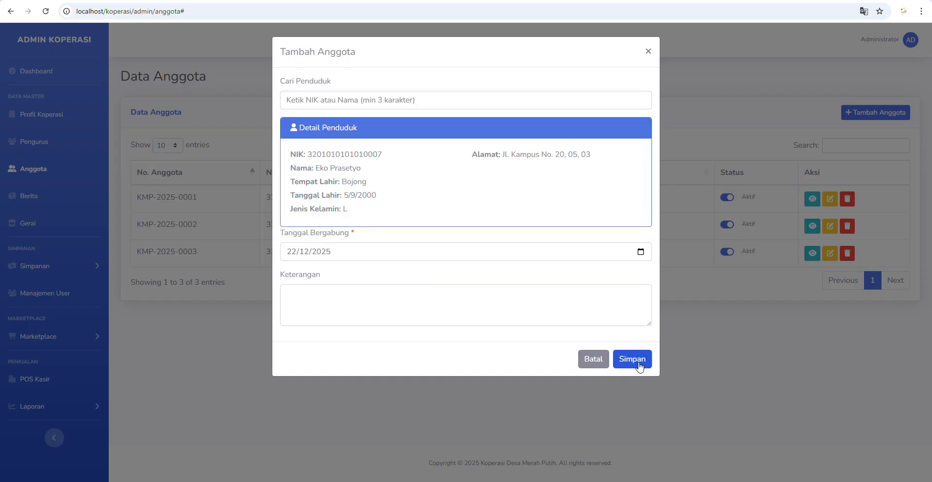
left_click(466, 313)
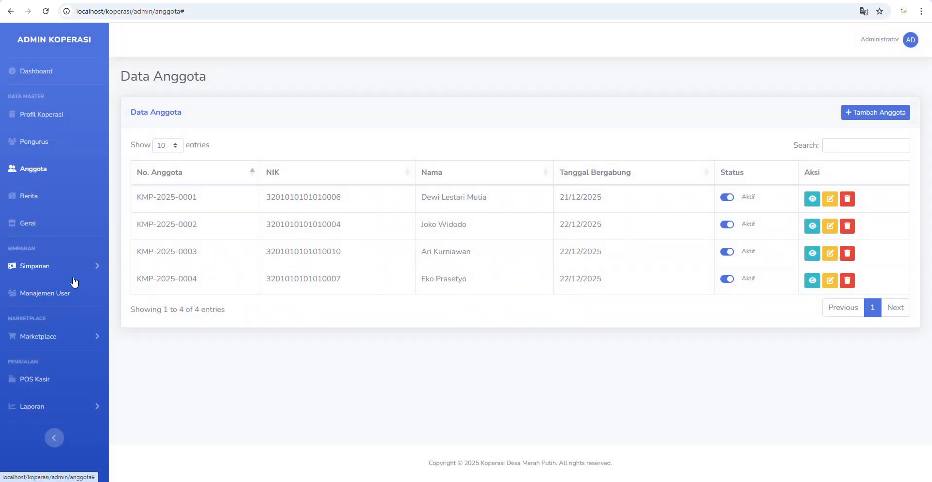
left_click(78, 273)
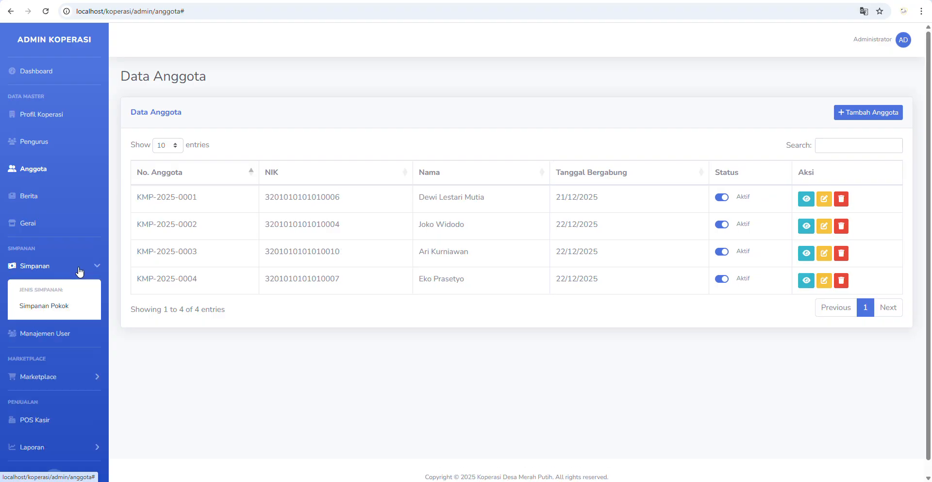
- Record the new member's Rp 100.000 Simpanan Pokok payment, paid Tunai
left_click(54, 305)
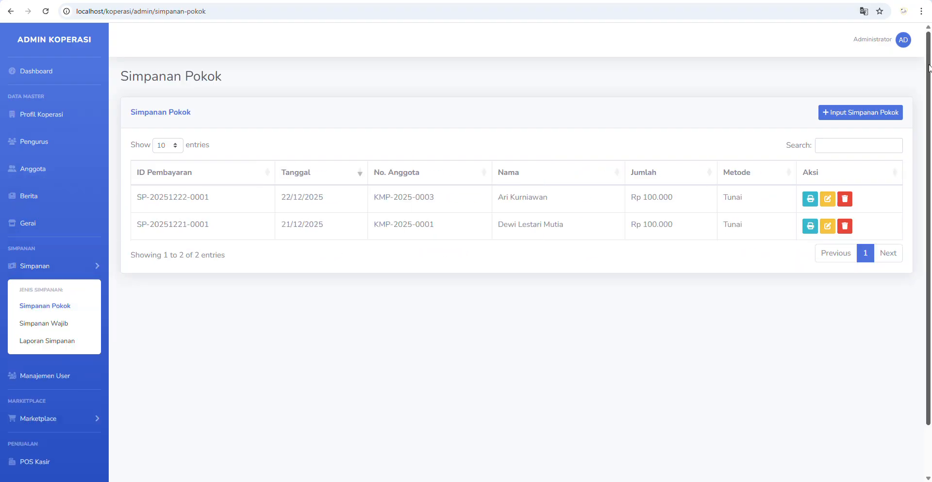
left_click(862, 112)
left_click(453, 162)
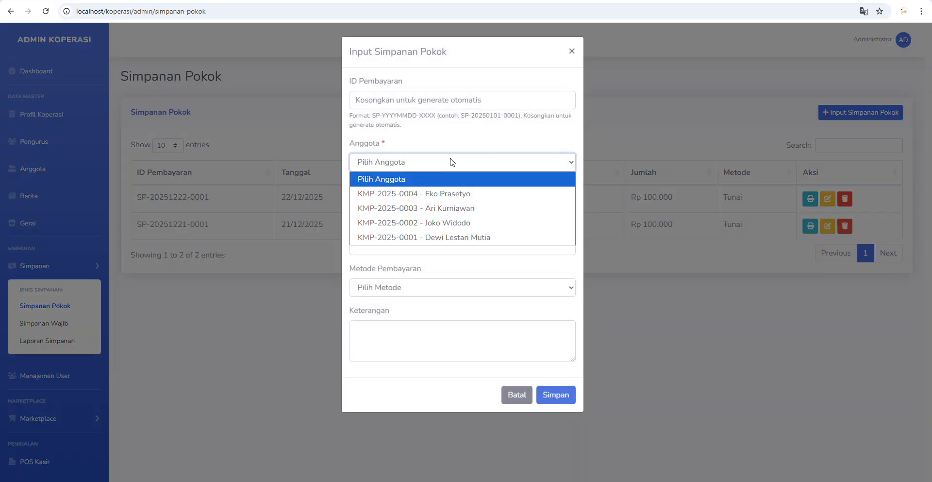
left_click(435, 190)
left_click(407, 242)
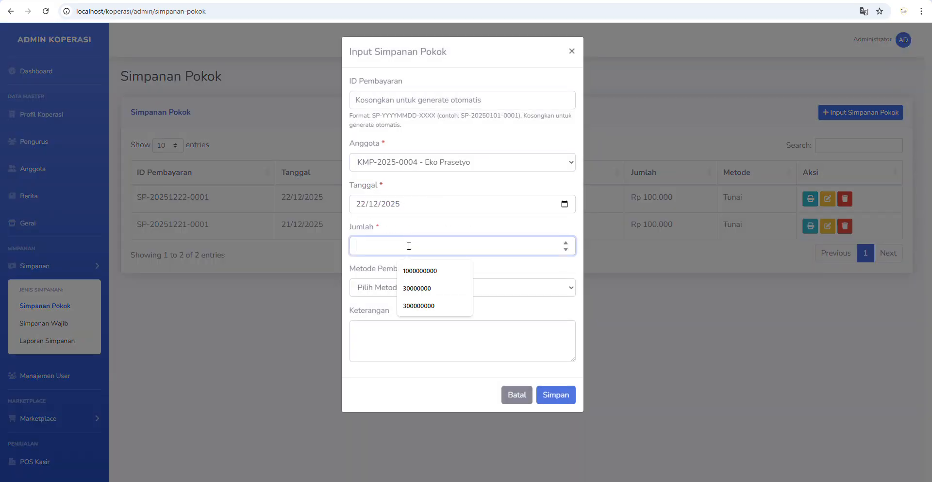
type("100000")
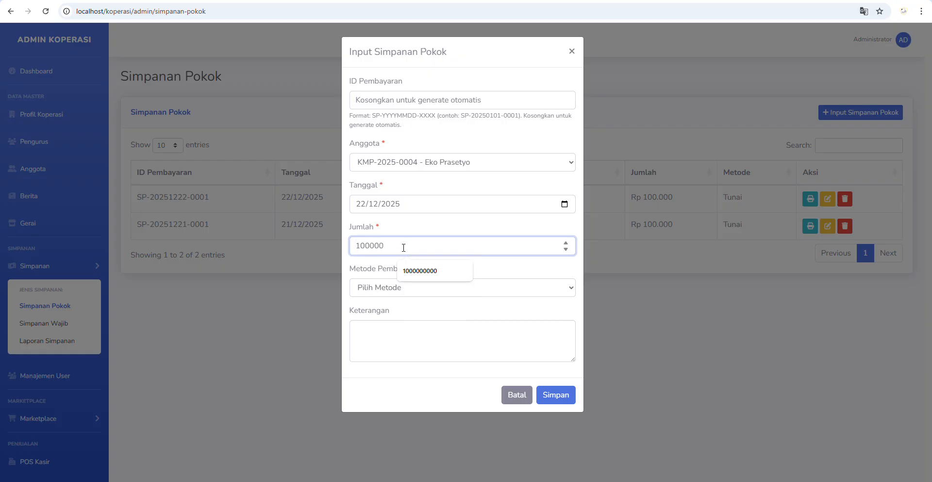
left_click(402, 301)
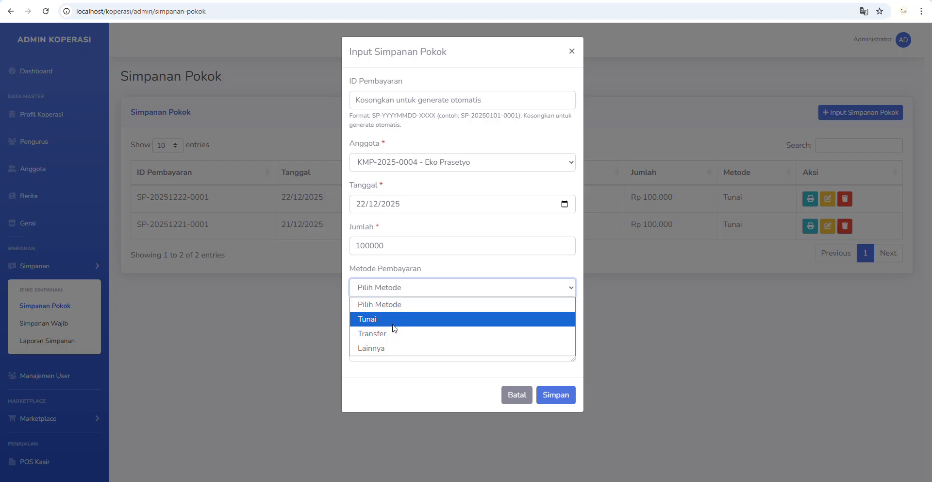
left_click(398, 324)
left_click(570, 396)
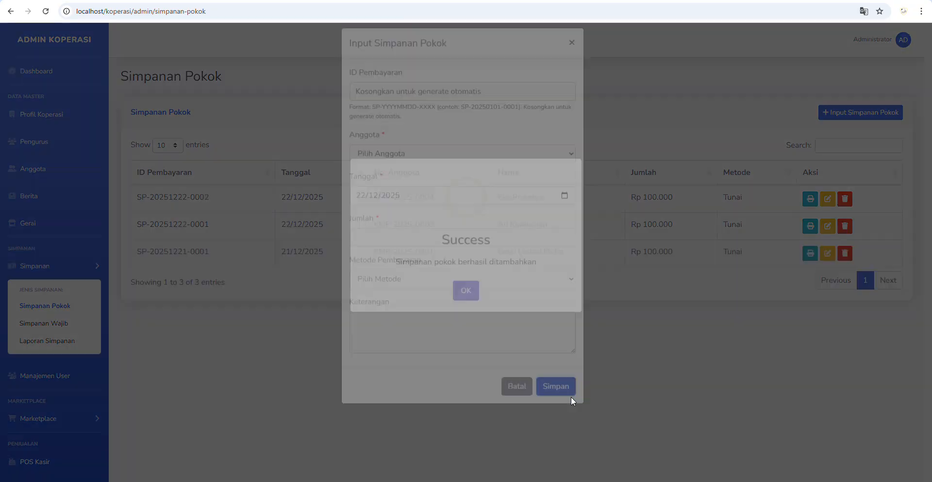
left_click(465, 310)
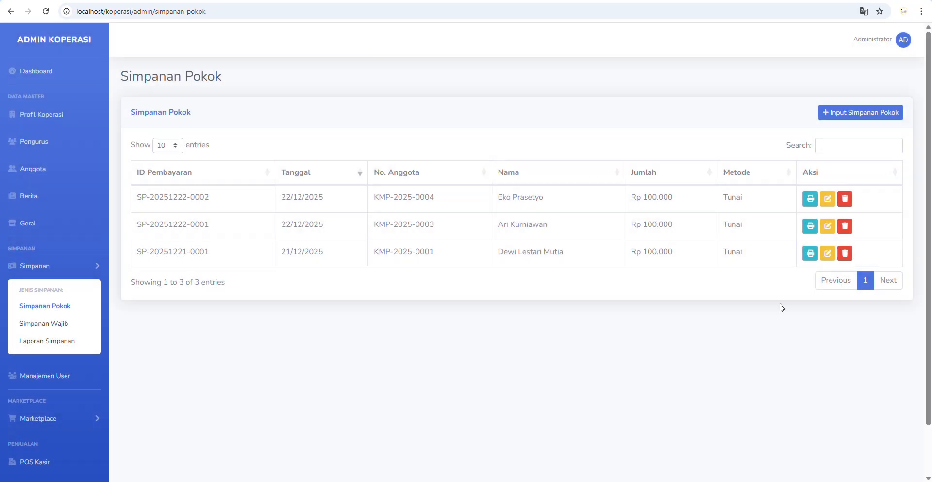
- View the Simpanan Pokok receipt for that payment, then close the receipt tab
left_click(810, 198)
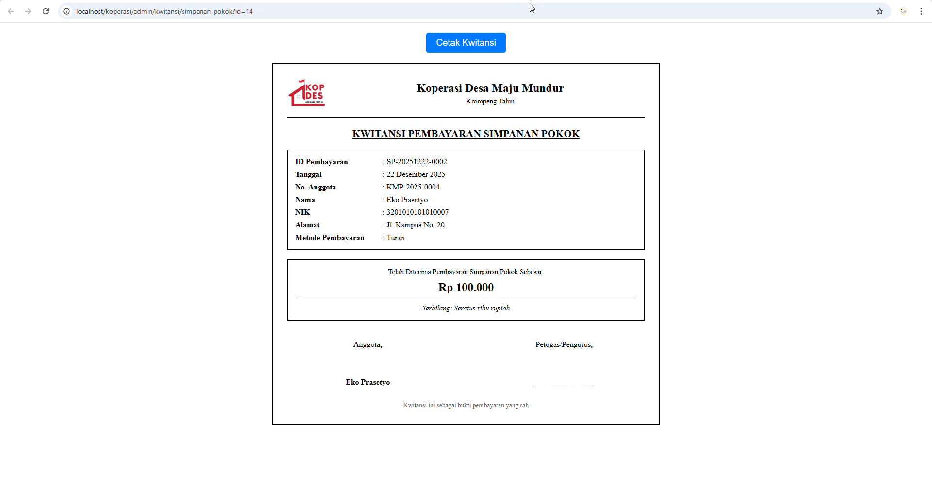
right_click(379, 1)
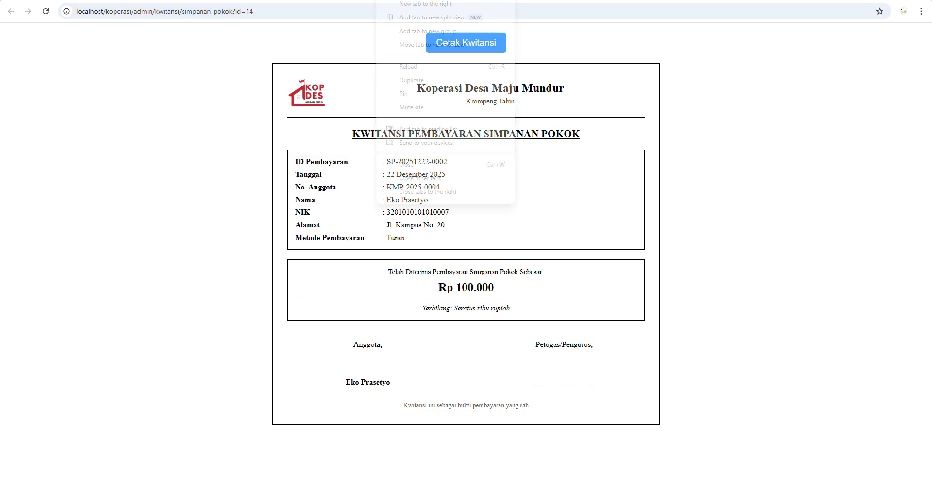
left_click(403, 162)
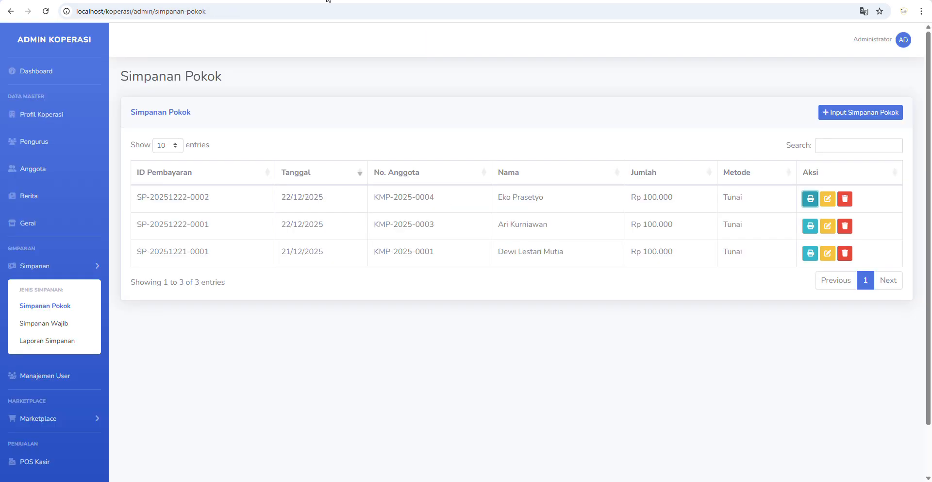
left_click(50, 326)
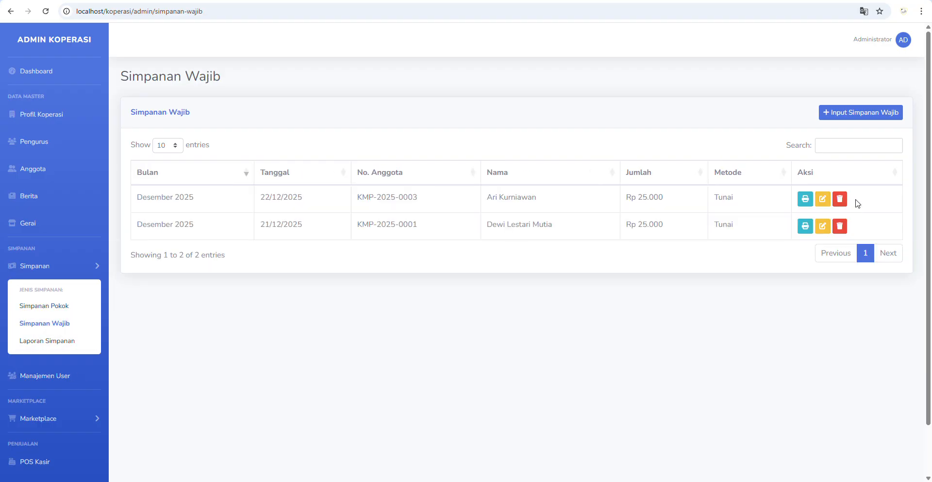
- Enter a Rp 25.000 Simpanan Wajib payment for the new member, paid Tunai
left_click(859, 117)
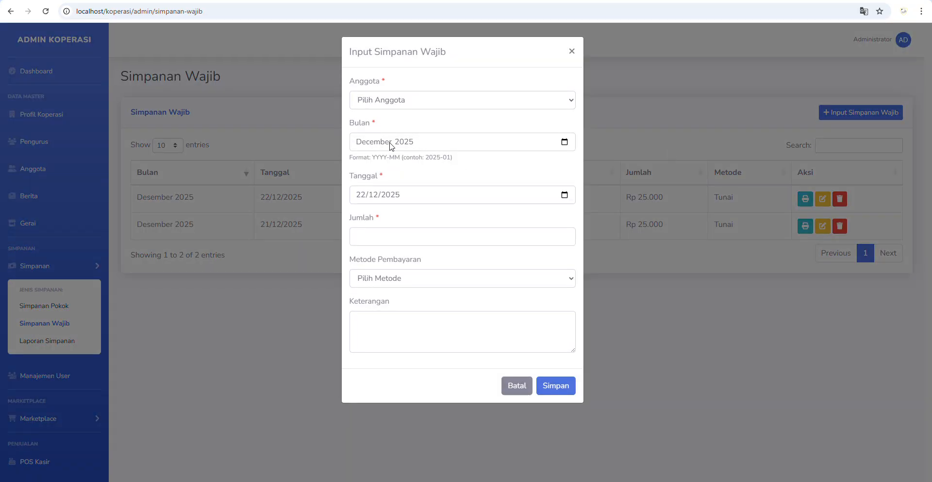
left_click(425, 238)
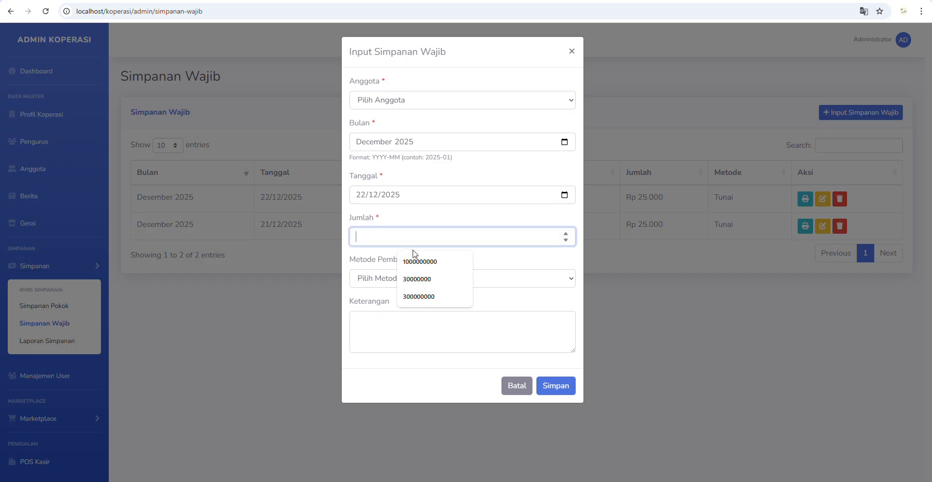
type("25000")
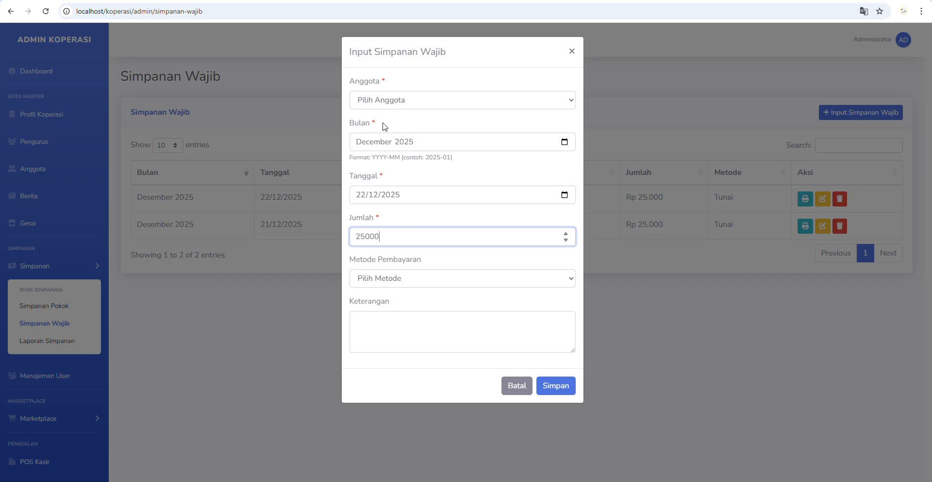
left_click(381, 103)
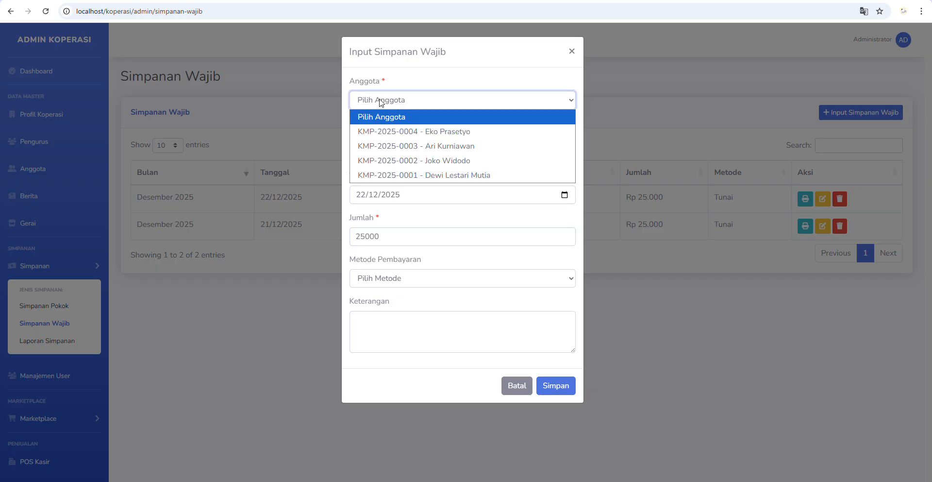
left_click(430, 140)
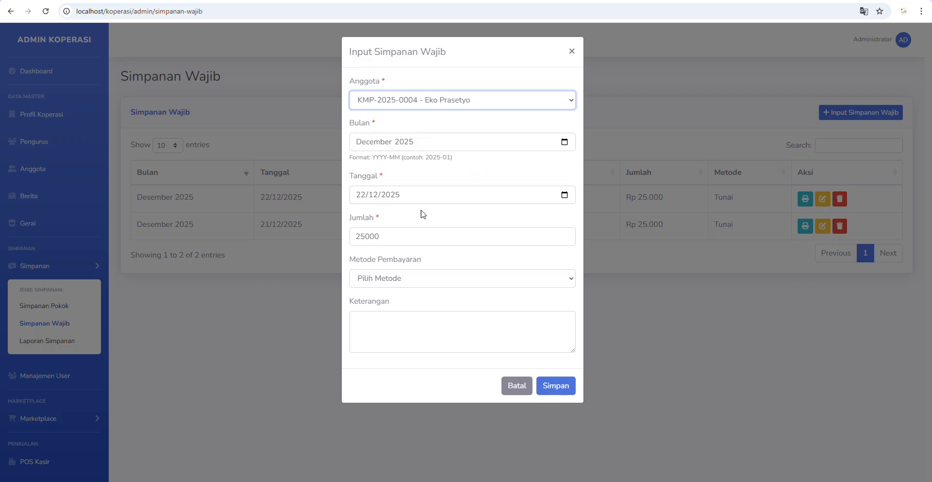
left_click(409, 283)
left_click(403, 311)
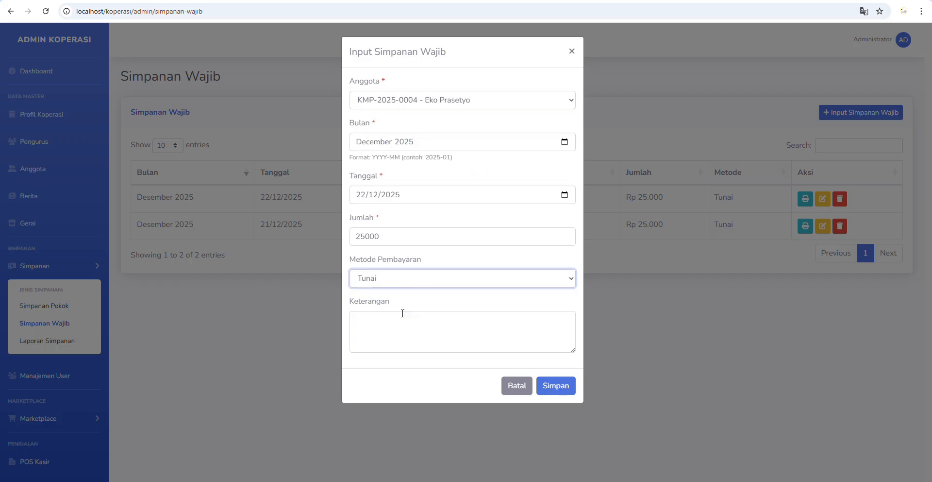
- Save the Desember 2025 payment, then preview another member's receipt and close it
left_click(559, 386)
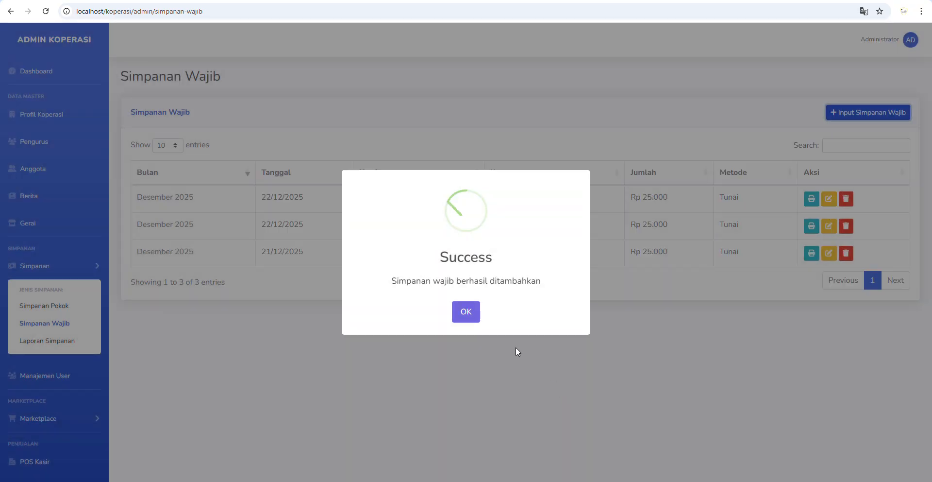
left_click(466, 311)
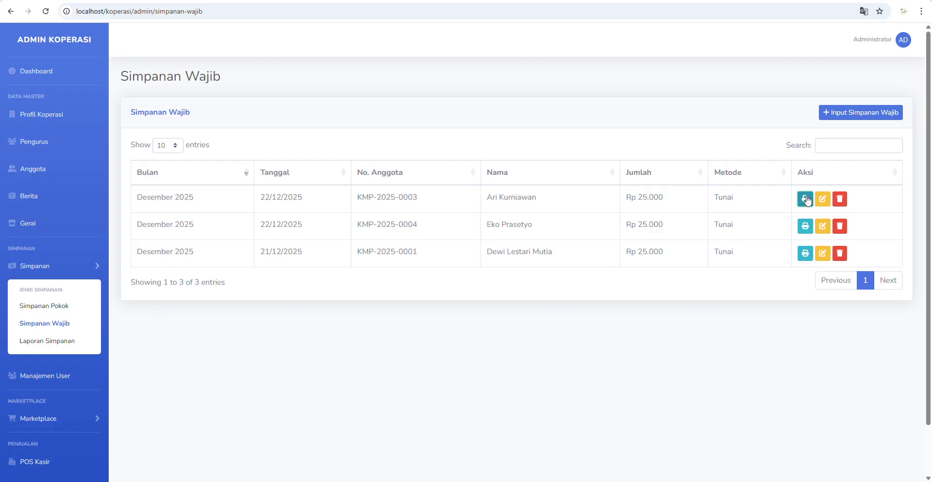
left_click(806, 198)
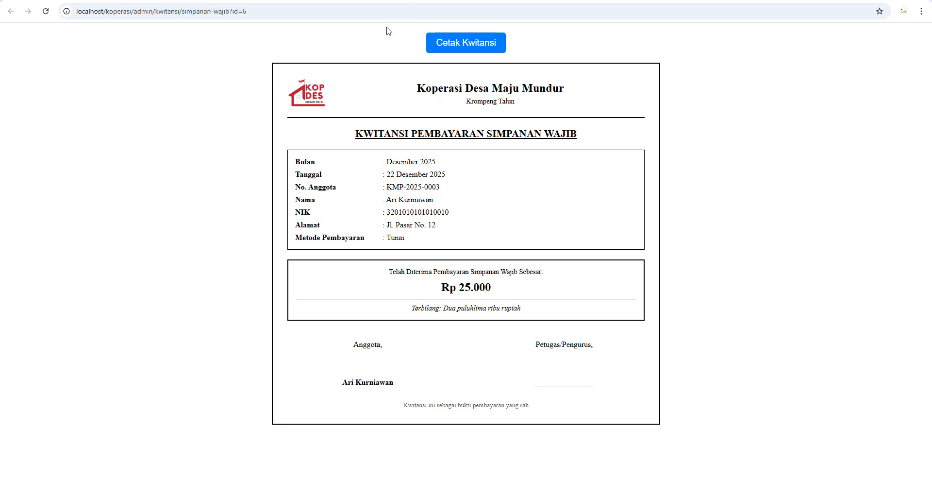
key("ctrl+w")
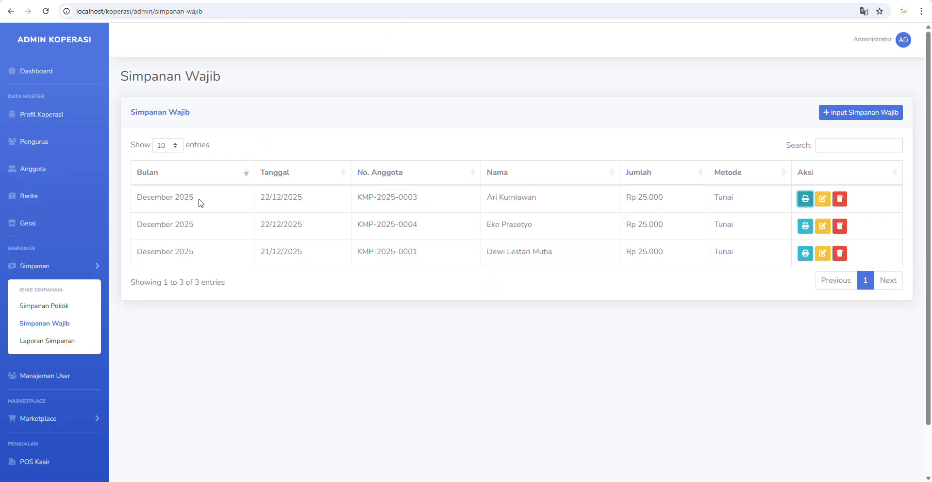
- Open the Laporan Simpanan page and scroll through its contents
left_click(45, 342)
scroll(394, 311, "down", 1)
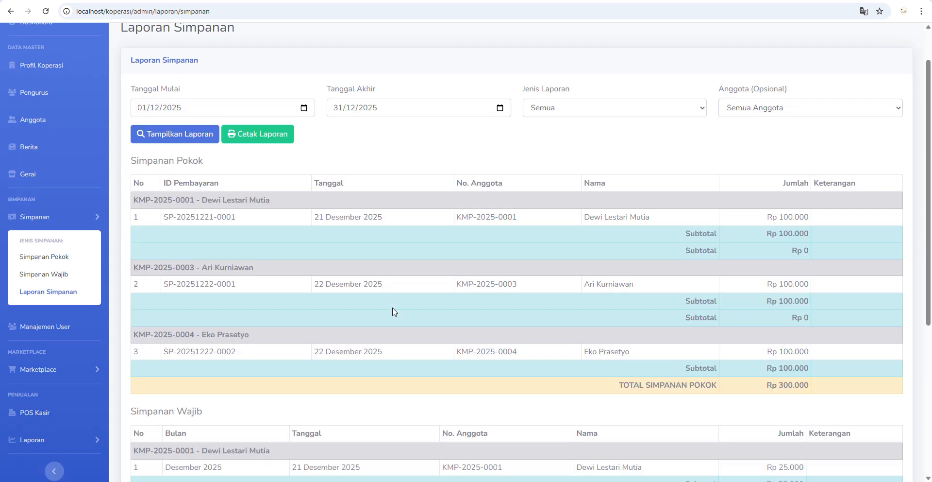
scroll(394, 311, "down", 5)
scroll(628, 350, "up", 6)
scroll(708, 358, "down", 6)
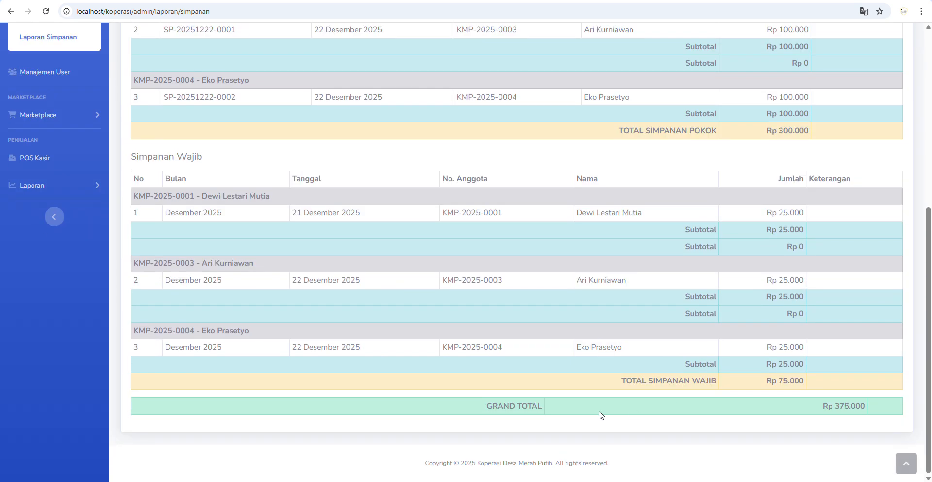
scroll(457, 302, "up", 6)
scroll(707, 252, "down", 3)
scroll(407, 193, "up", 3)
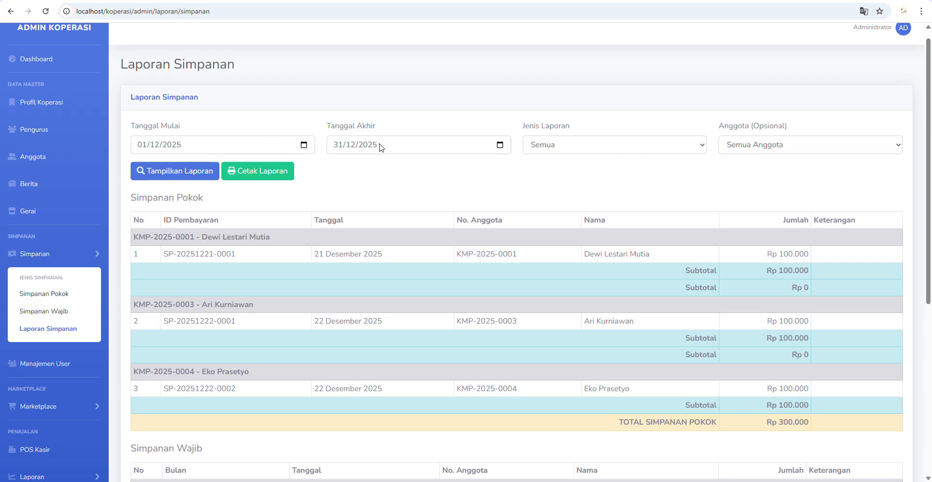
- Filter the report to the new member and Simpanan Pokok, then cancel its print
left_click(576, 150)
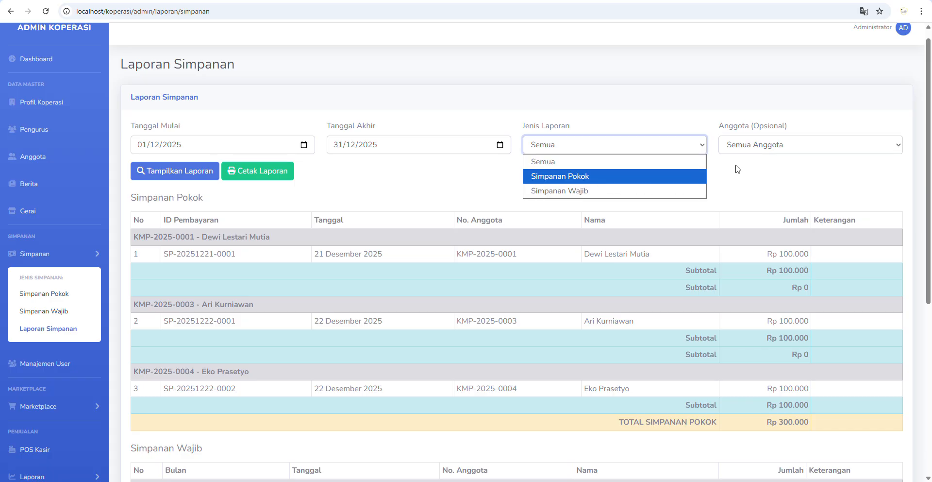
left_click(760, 152)
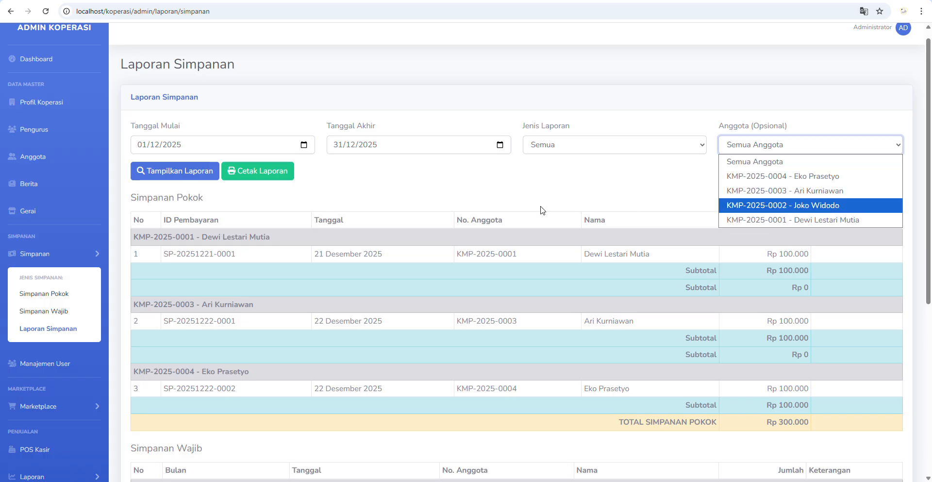
left_click(780, 176)
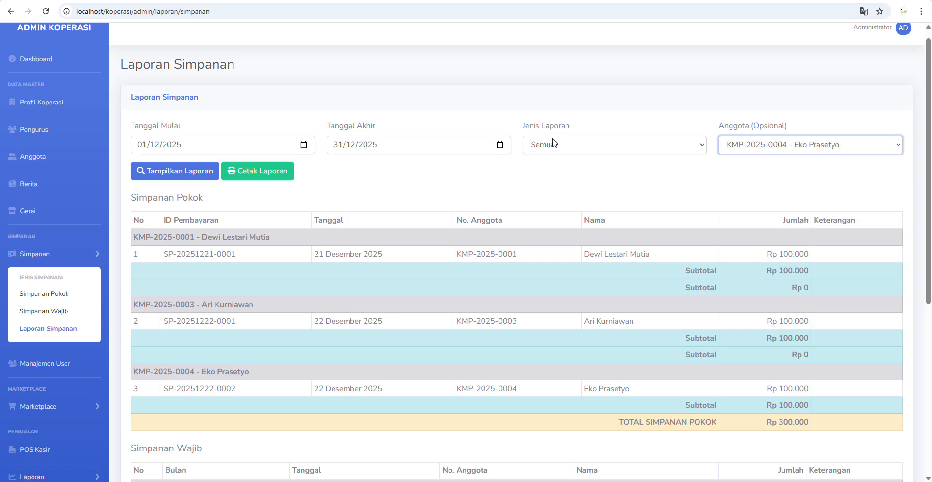
left_click(572, 152)
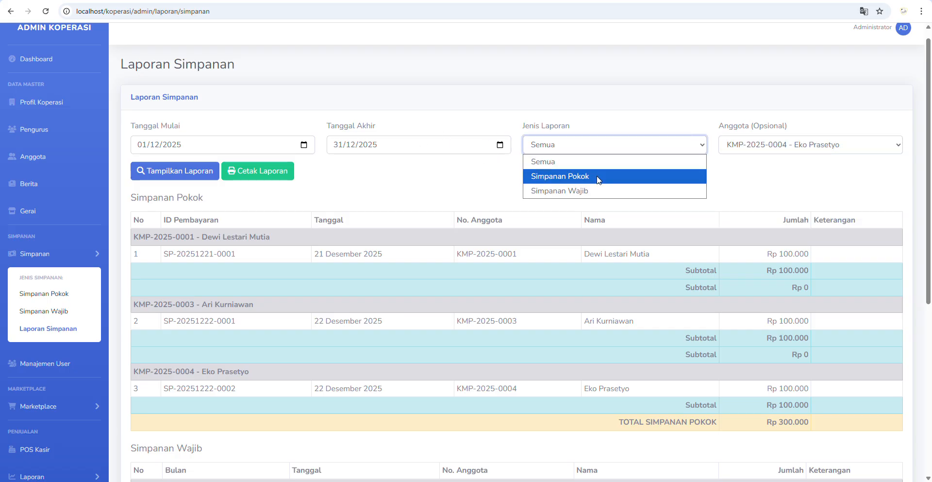
left_click(573, 175)
left_click(278, 175)
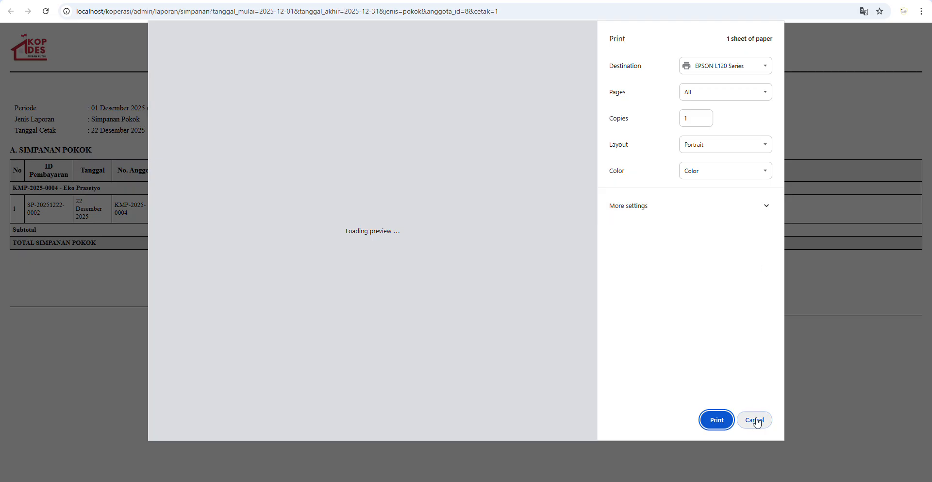
left_click(738, 418)
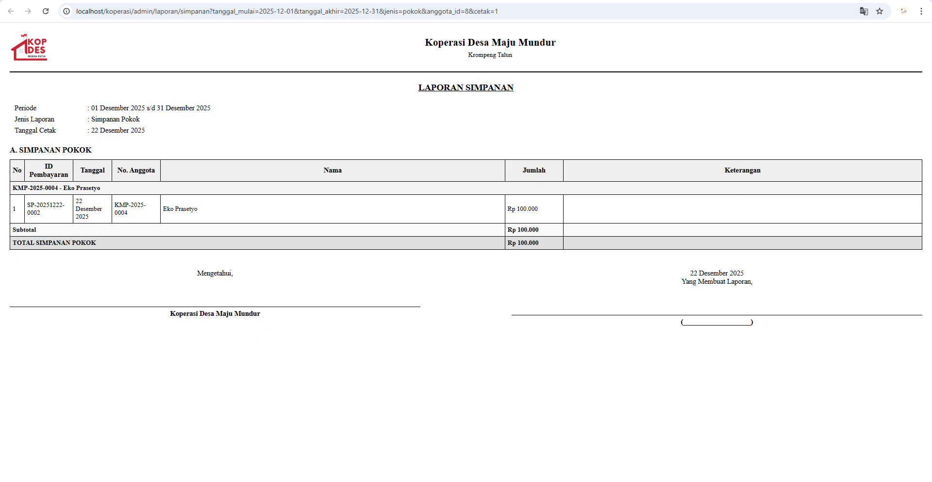
- Display the filtered report showing the member's Rp 100.000 Simpanan Pokok on screen
key("alt+Left")
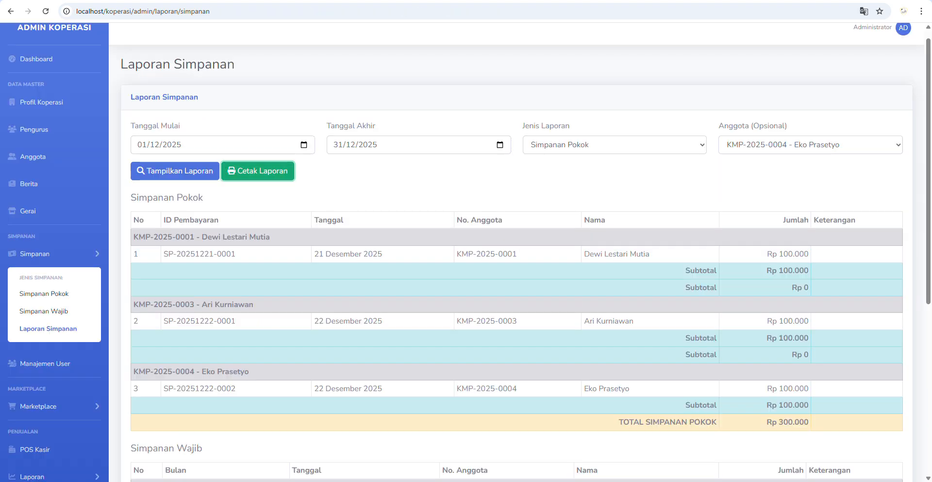
left_click(175, 171)
scroll(873, 281, "down", 2)
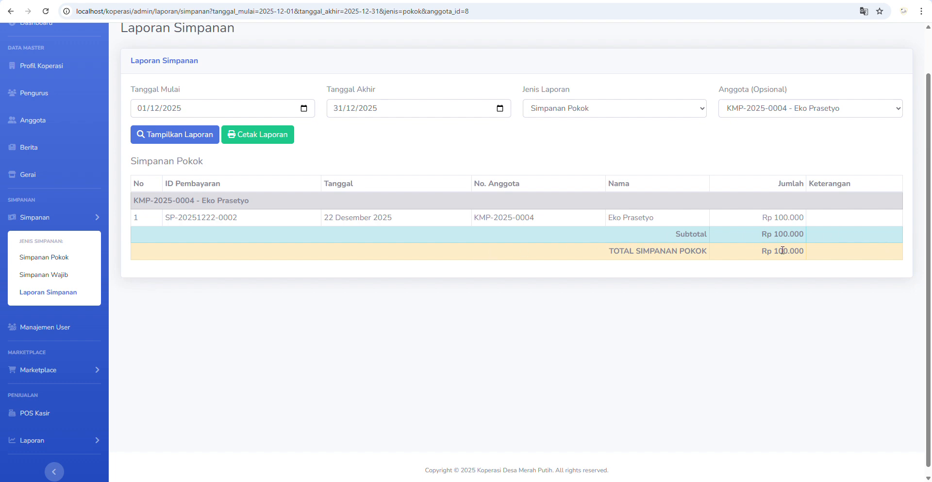
left_click(73, 219)
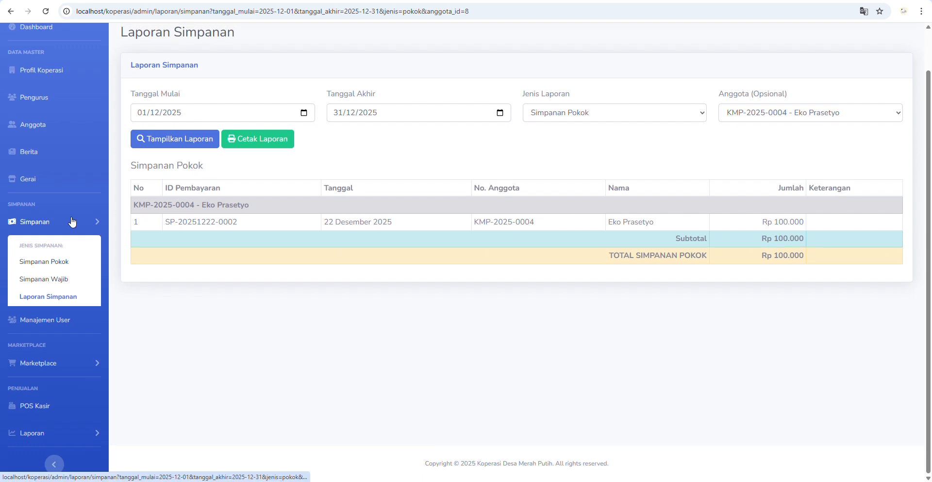
left_click(30, 199)
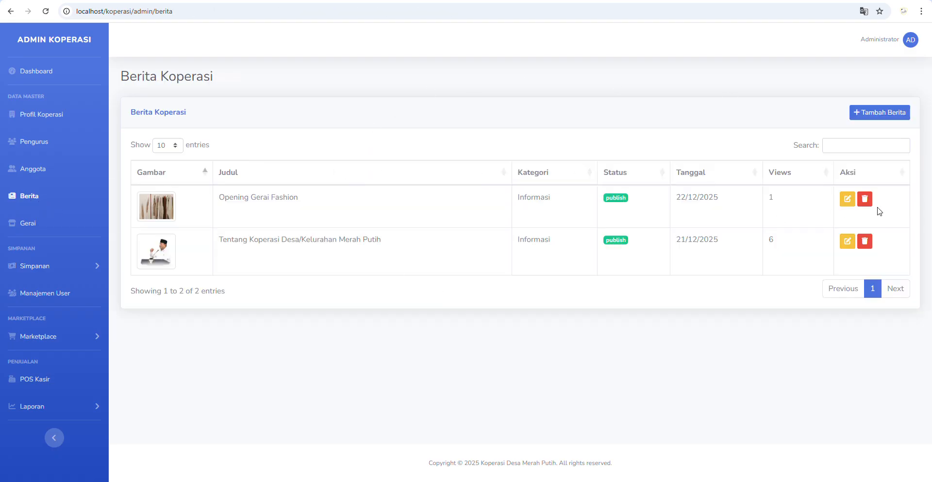
left_click(847, 199)
scroll(272, 245, "down", 1)
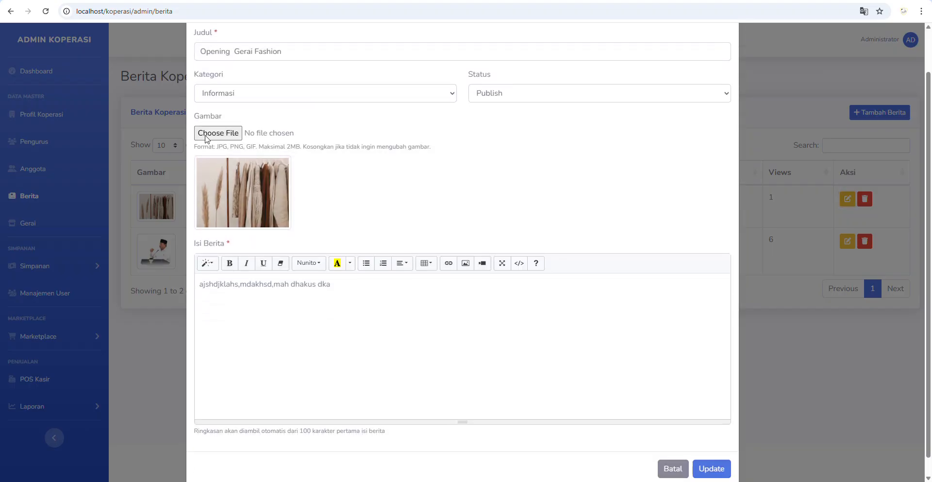
left_click(409, 358)
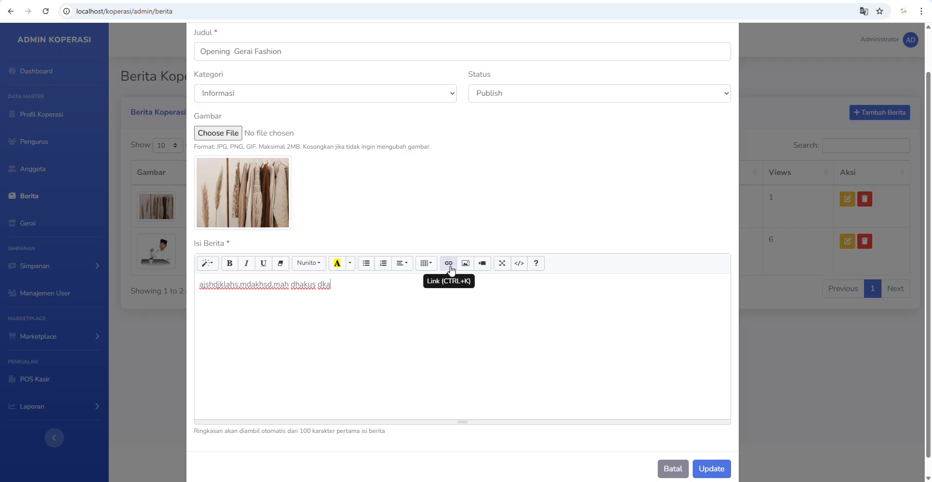
left_click(666, 466)
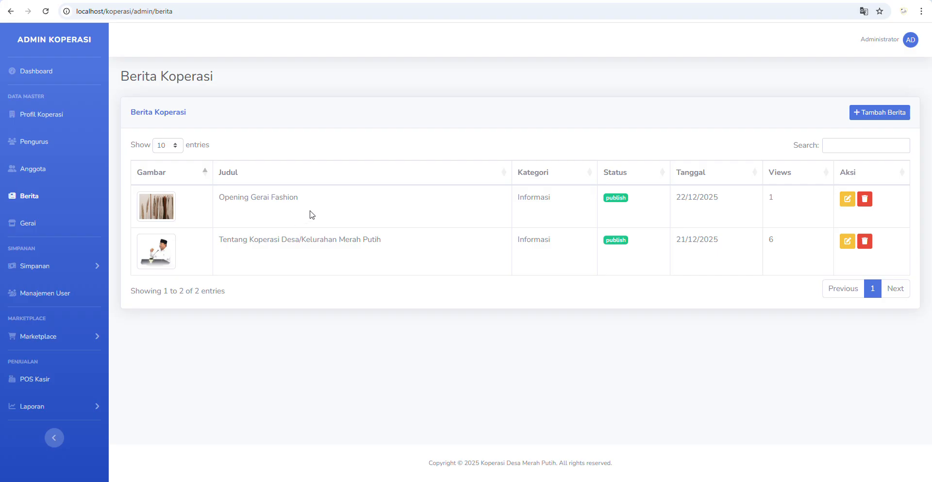
- Open the Gerai Sembako edit form and review its name, opening hours and days
left_click(36, 226)
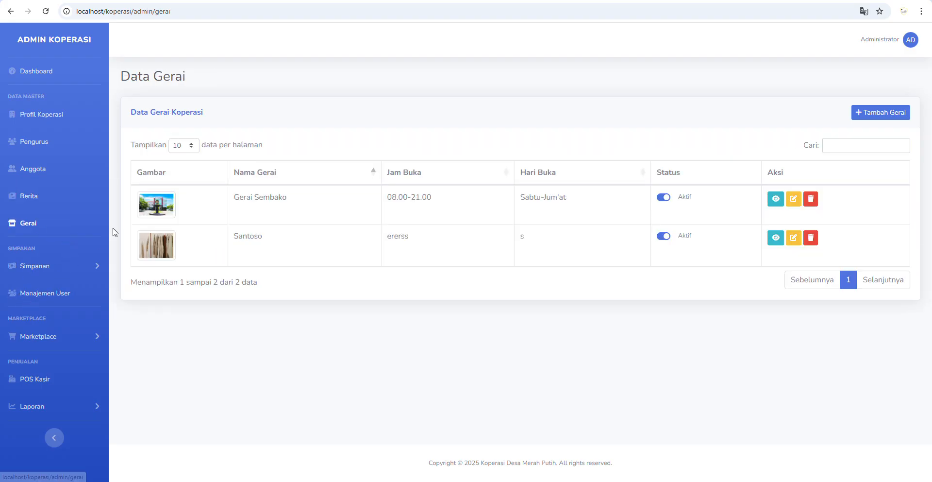
left_click(794, 198)
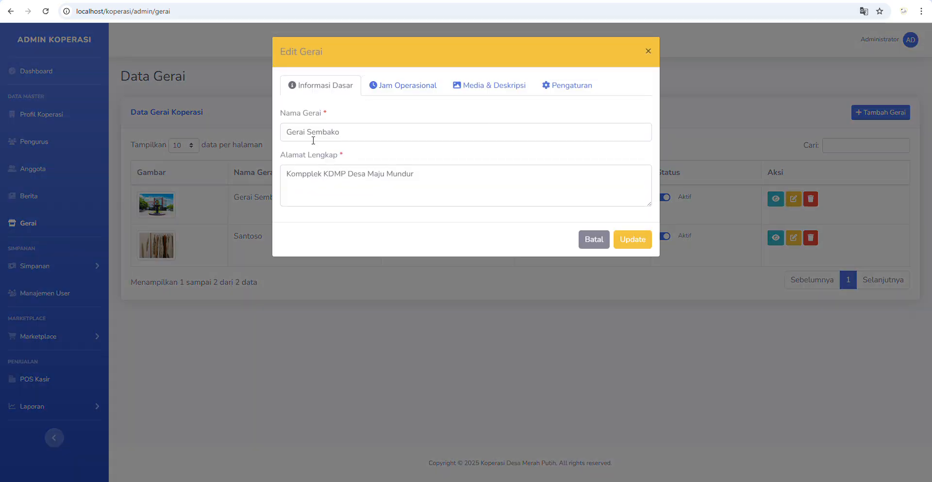
left_click(317, 136)
left_click(402, 85)
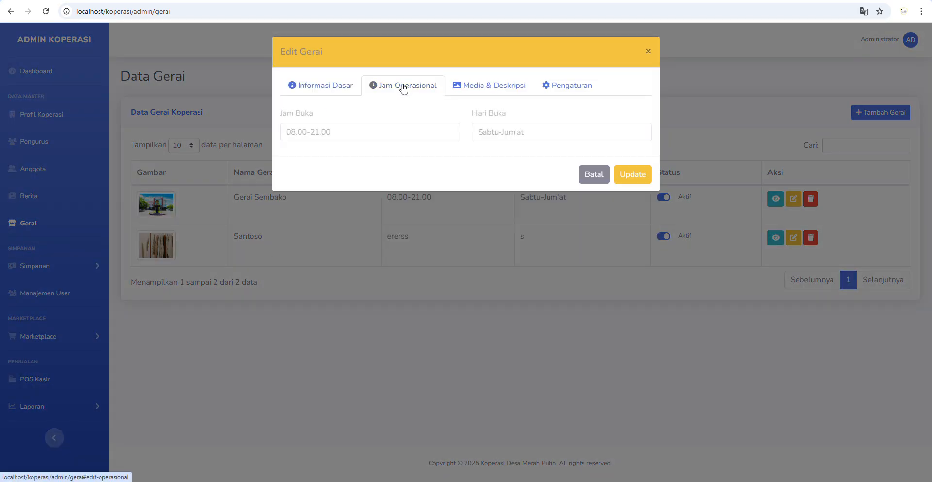
left_click(427, 130)
left_click(516, 132)
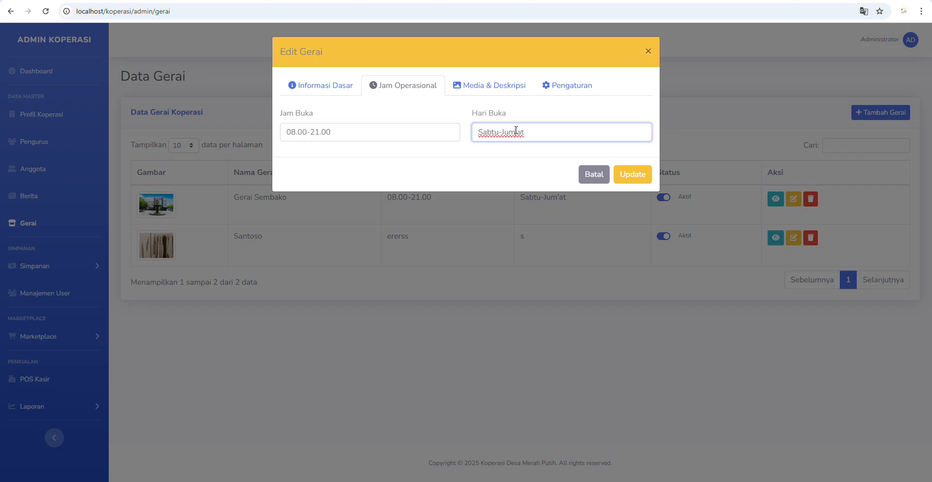
- Review the store's image, description and status settings, keeping the status Aktif
left_click(493, 86)
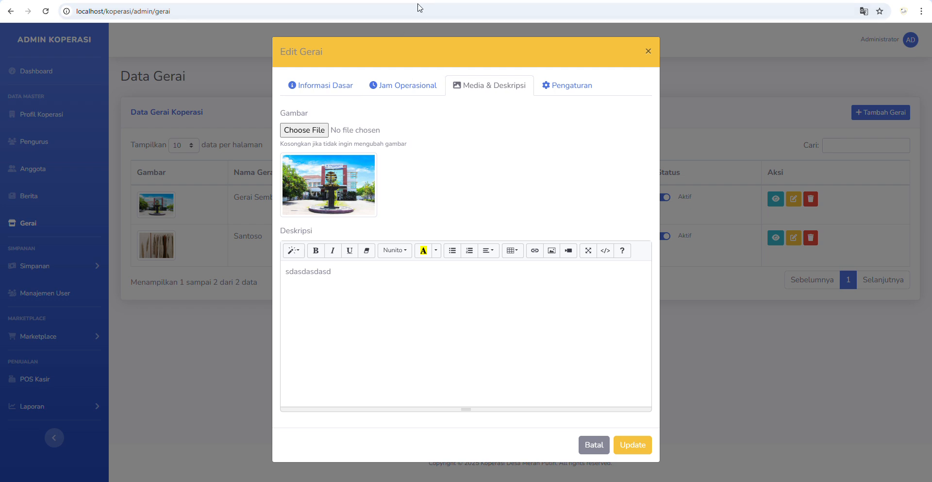
left_click(576, 93)
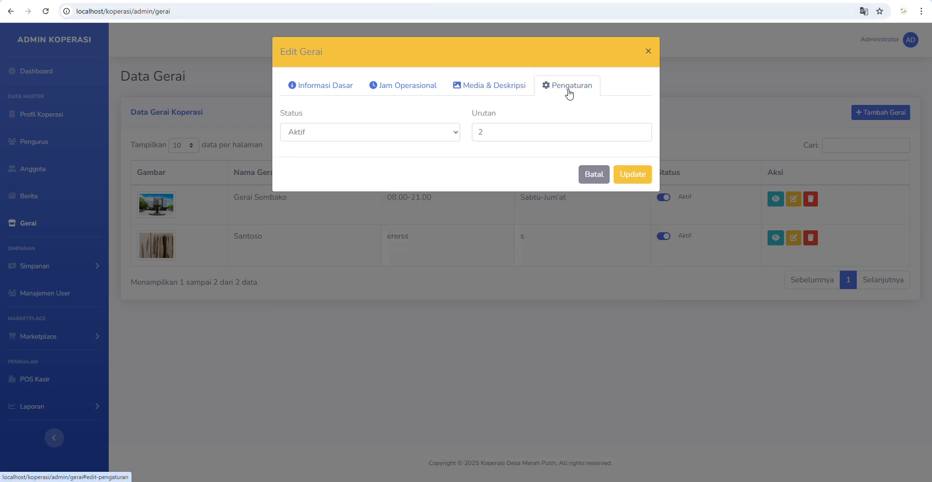
left_click(319, 134)
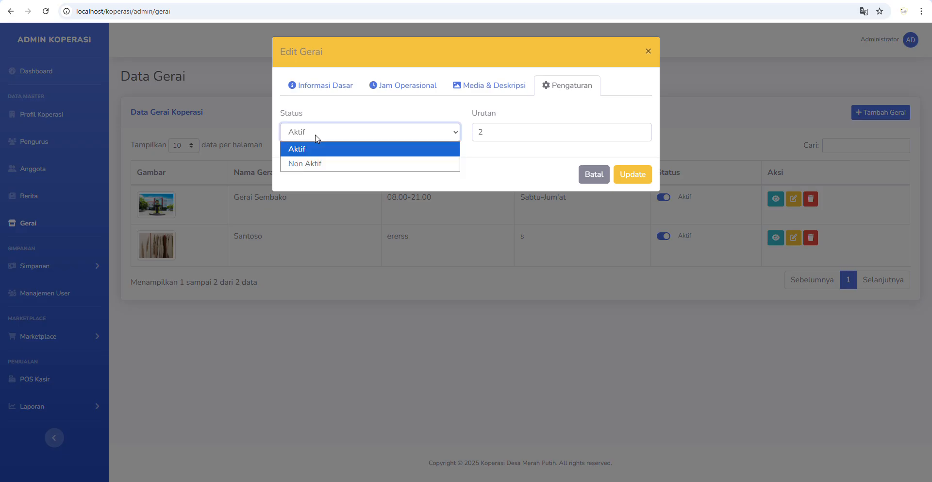
left_click(486, 137)
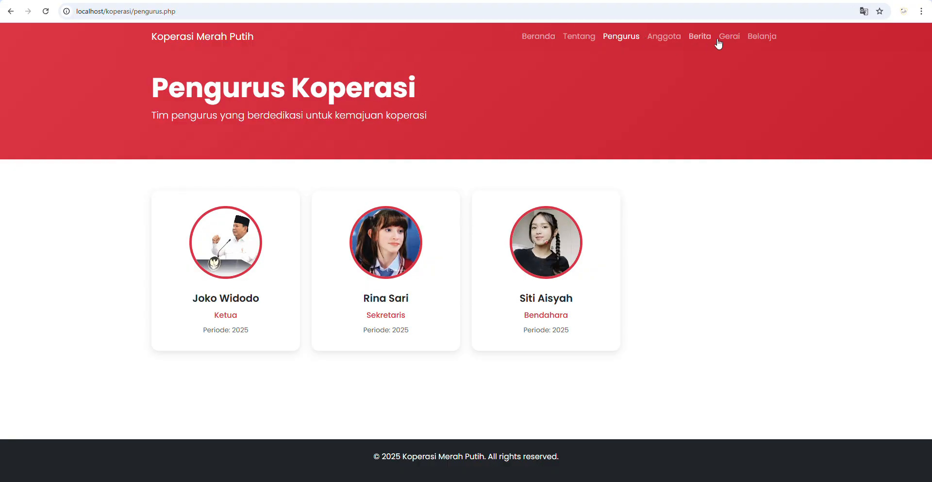
- Check the public Gerai page, then cancel the store edit without saving
left_click(726, 37)
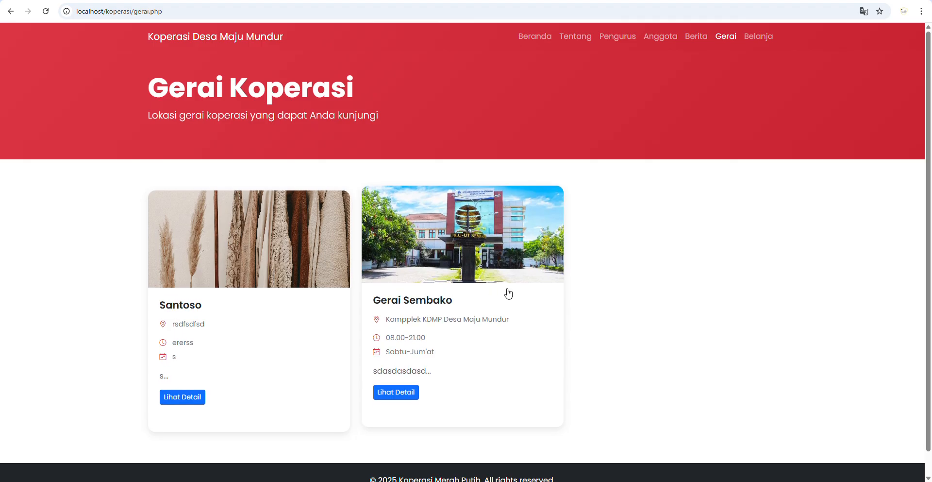
left_click(323, 0)
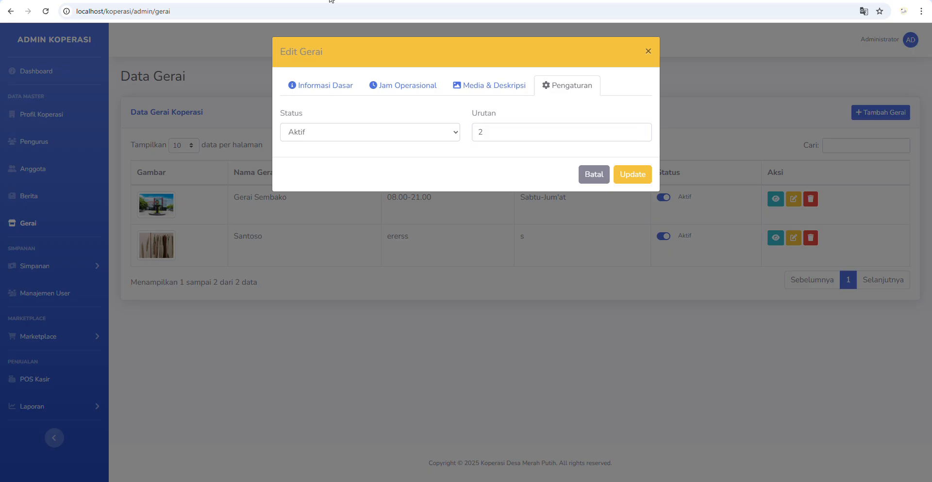
left_click(582, 177)
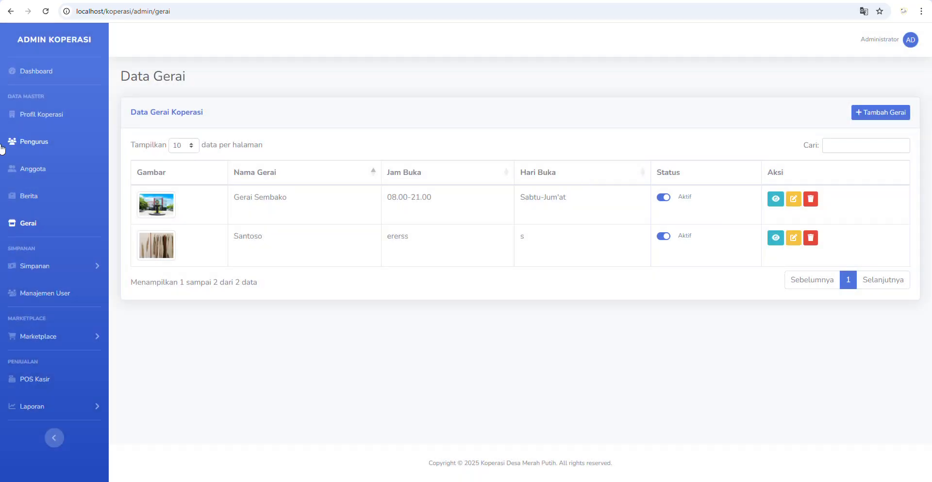
left_click(46, 295)
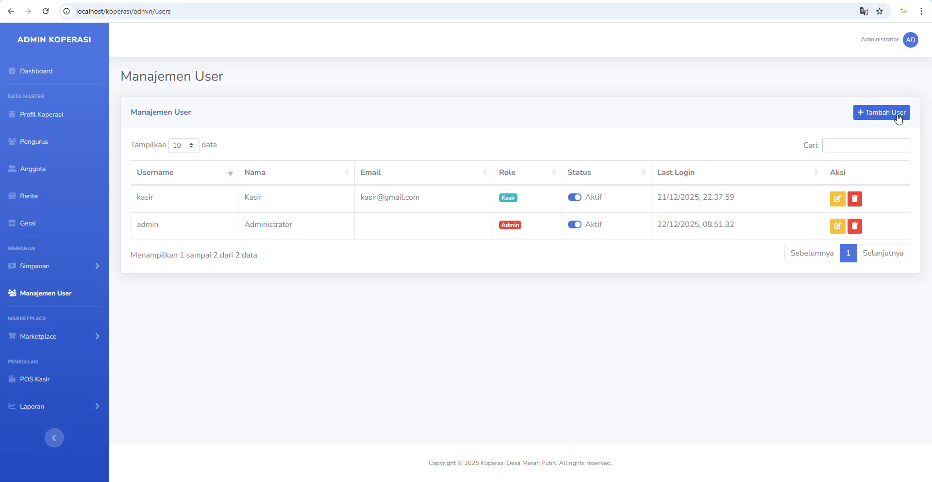
- Dismiss the Tambah User form, then edit Kerupuk Bawang 250gr from the Marketplace Produk list
left_click(881, 112)
left_click(576, 51)
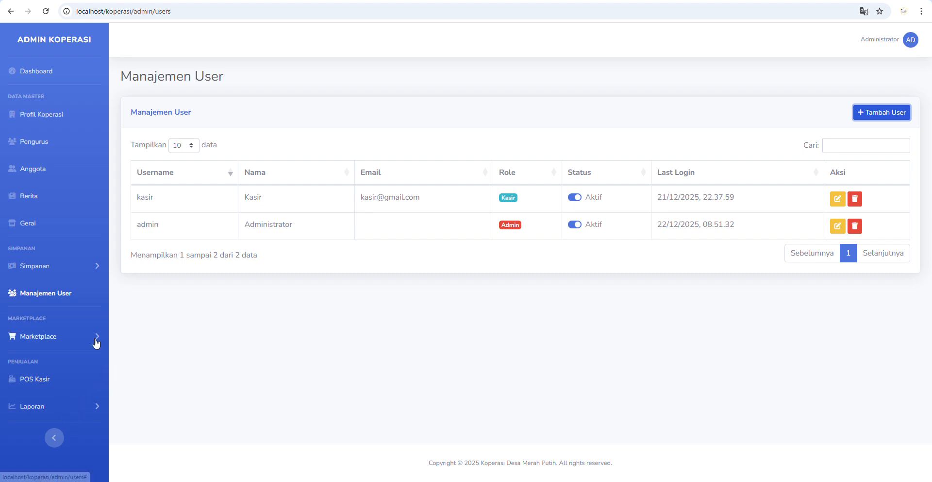
left_click(95, 343)
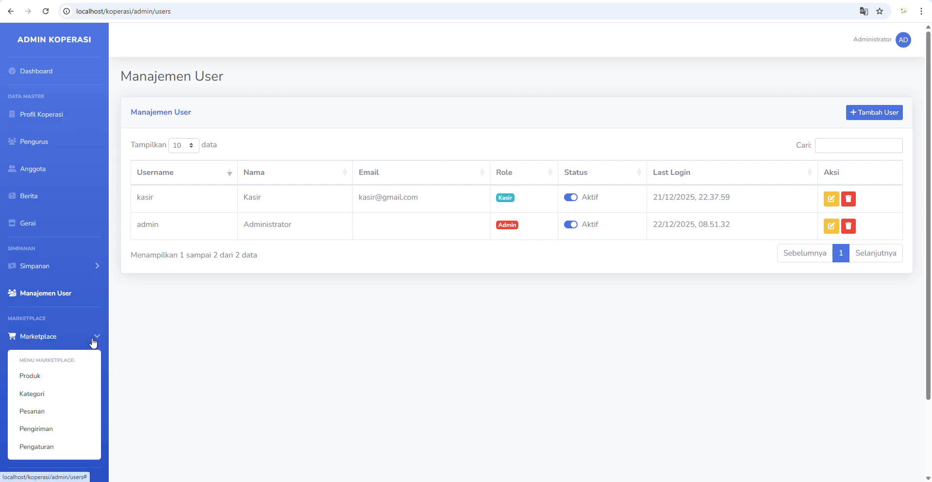
scroll(146, 365, "down", 2)
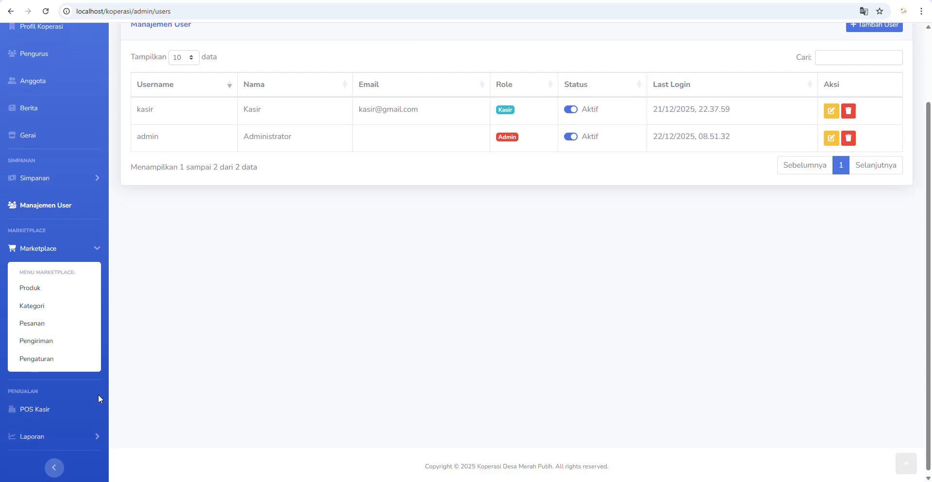
left_click(51, 292)
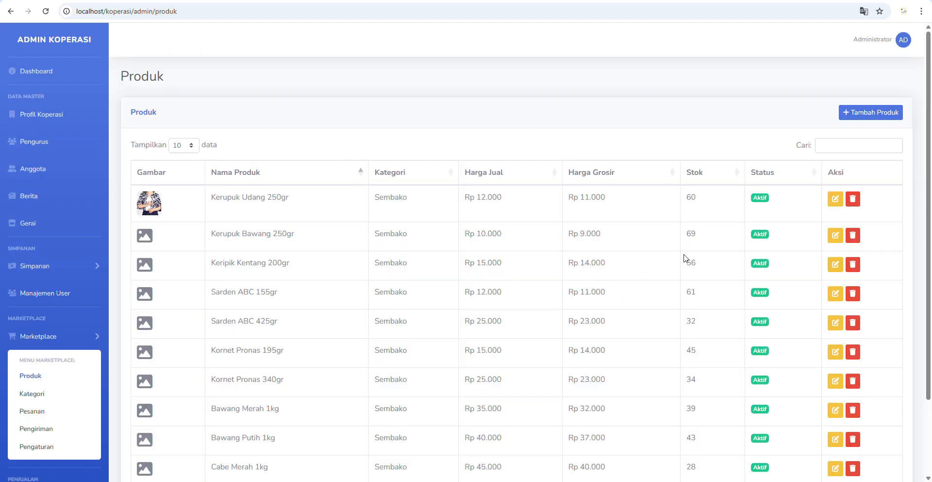
left_click(835, 235)
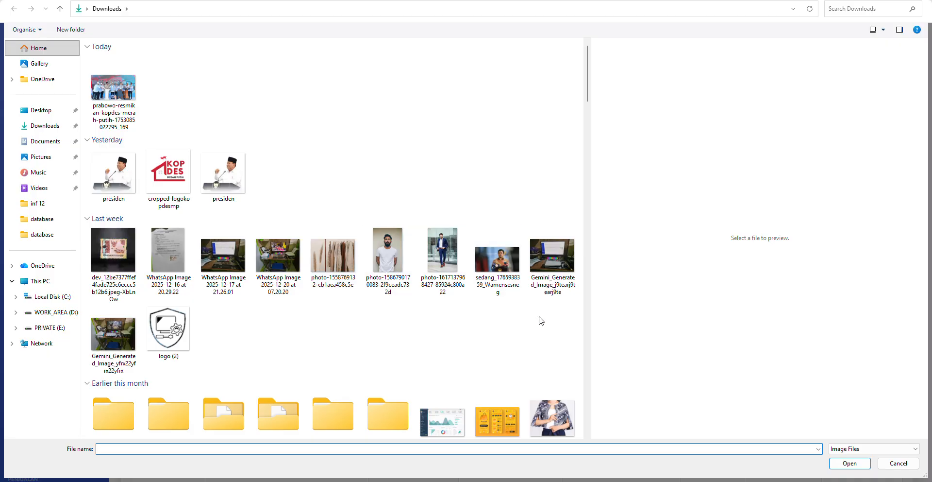
- Attach the WhatsApp printer photo from Downloads as the product image
scroll(539, 318, "down", 10)
left_click(552, 166)
double_click(554, 166)
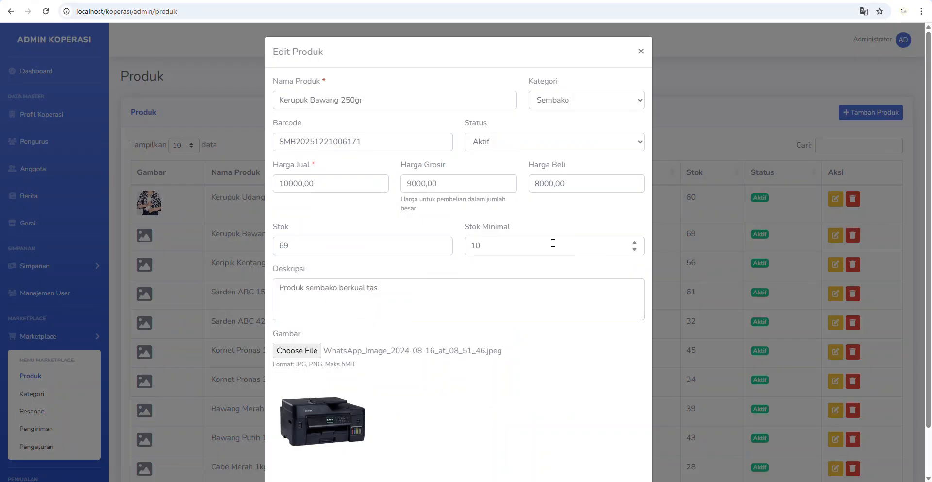
- Review stock, minimum stock, selling, wholesale and purchase prices and barcode, then save the product
left_click(501, 250)
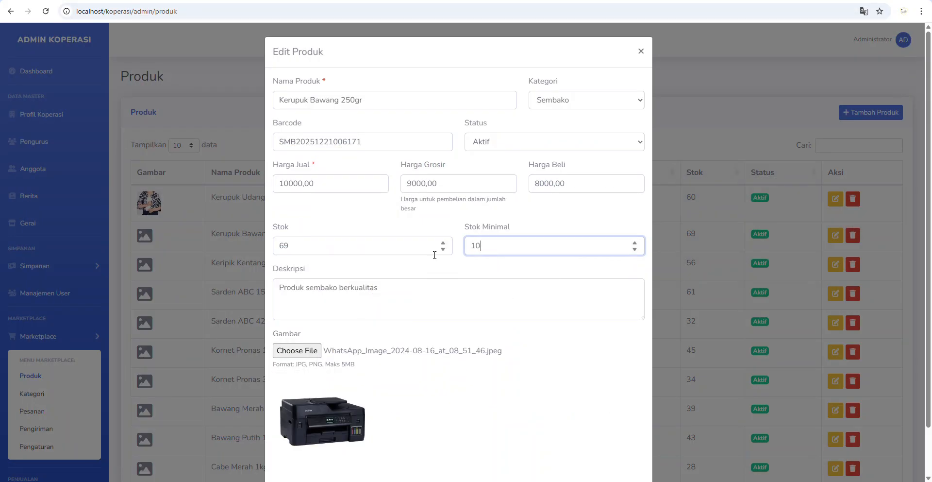
left_click(321, 244)
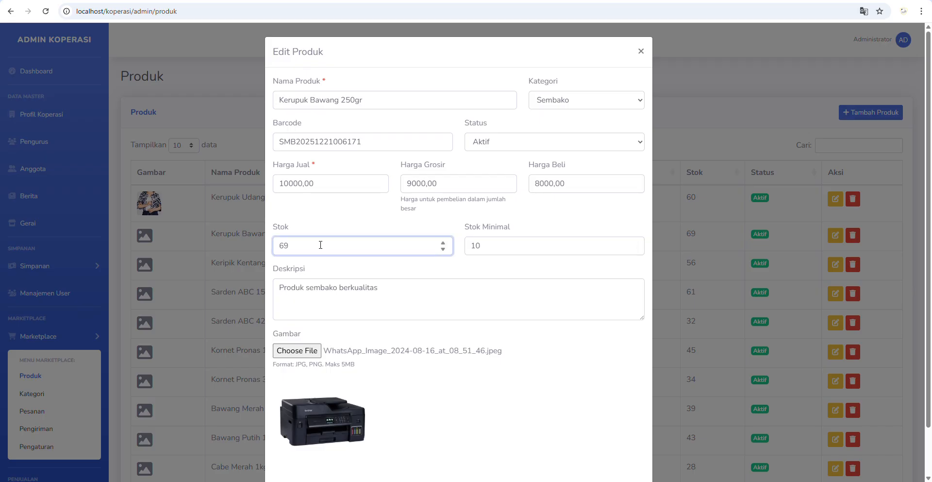
left_click(334, 186)
left_click(445, 186)
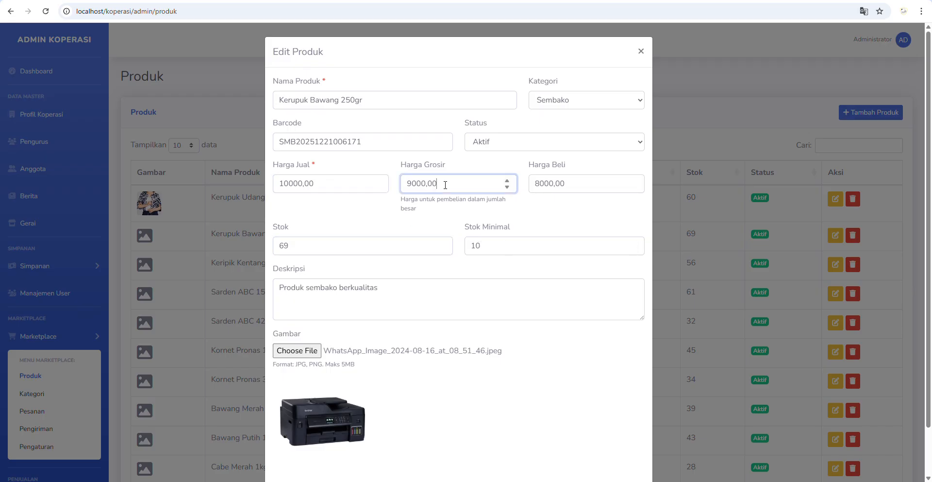
left_click(582, 186)
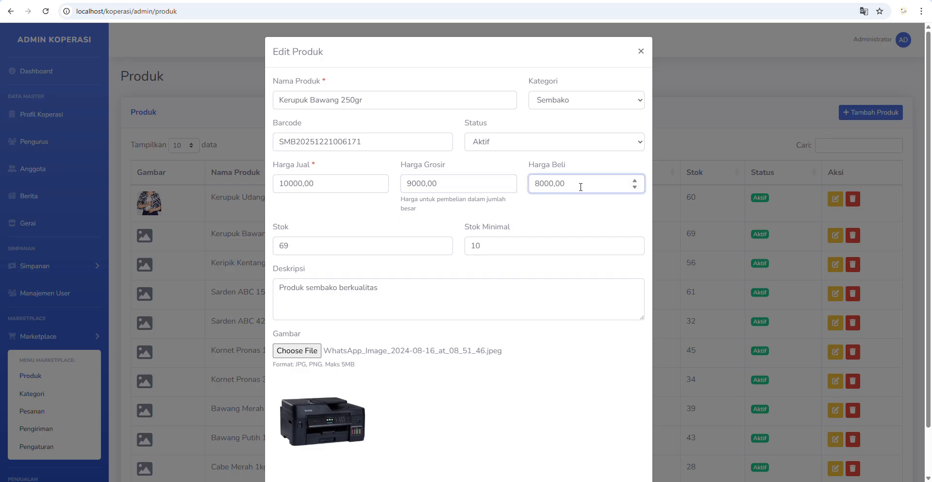
left_click(308, 141)
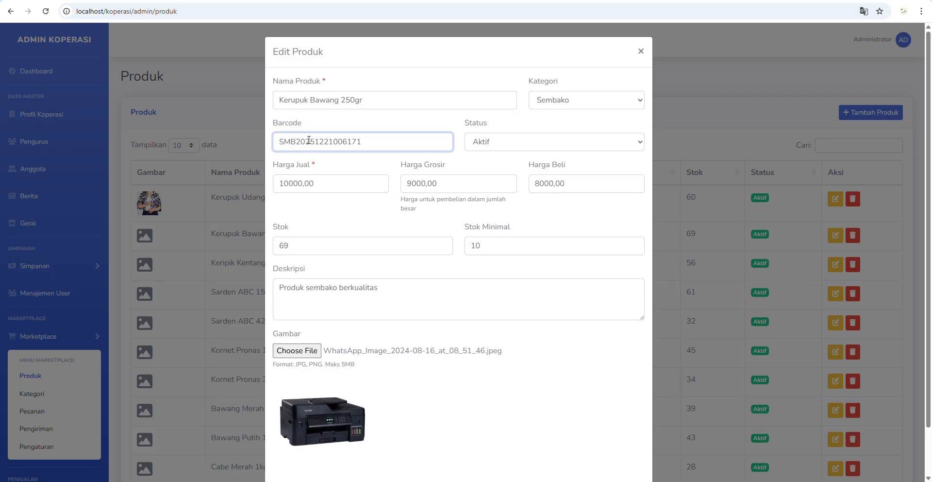
scroll(369, 228, "down", 1)
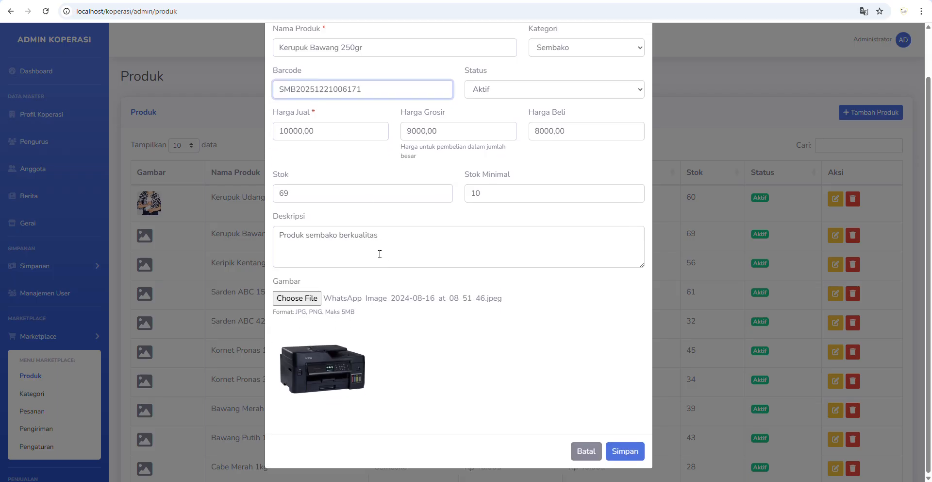
left_click(621, 448)
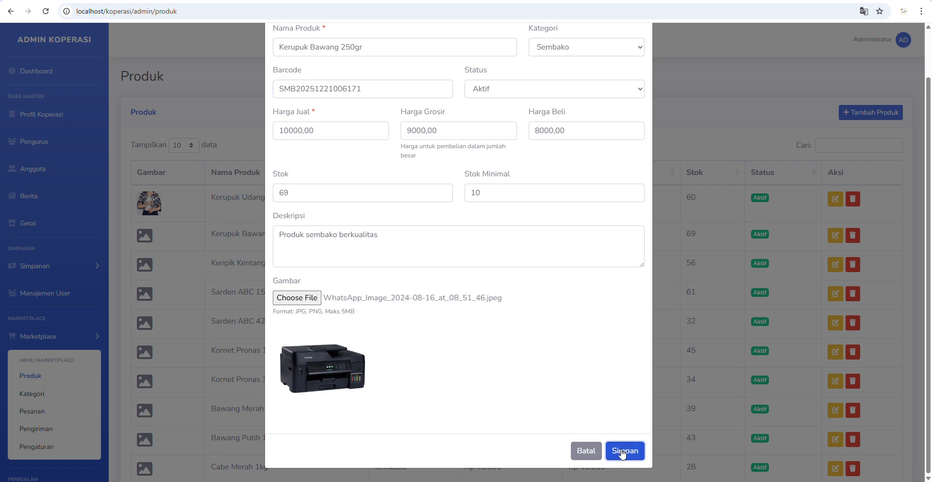
left_click(467, 313)
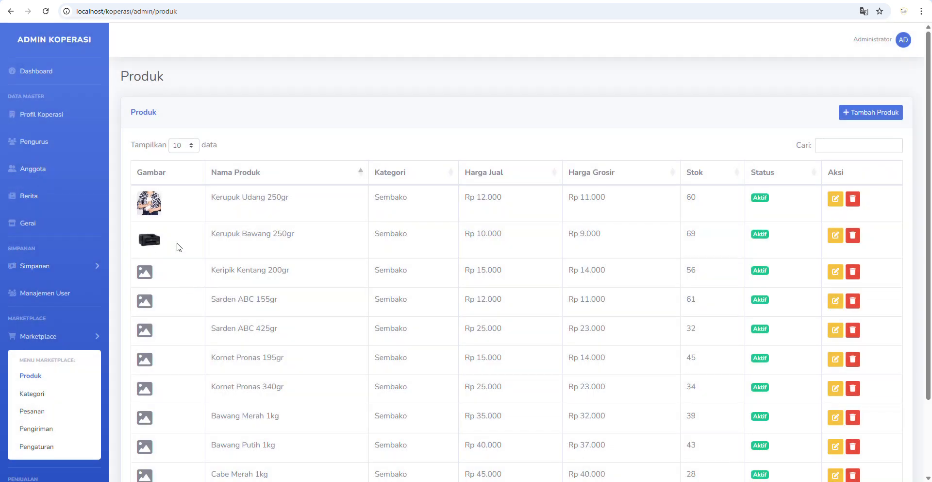
- Browse the marketplace Kategori, Pesanan and Pengiriman lists
left_click(37, 391)
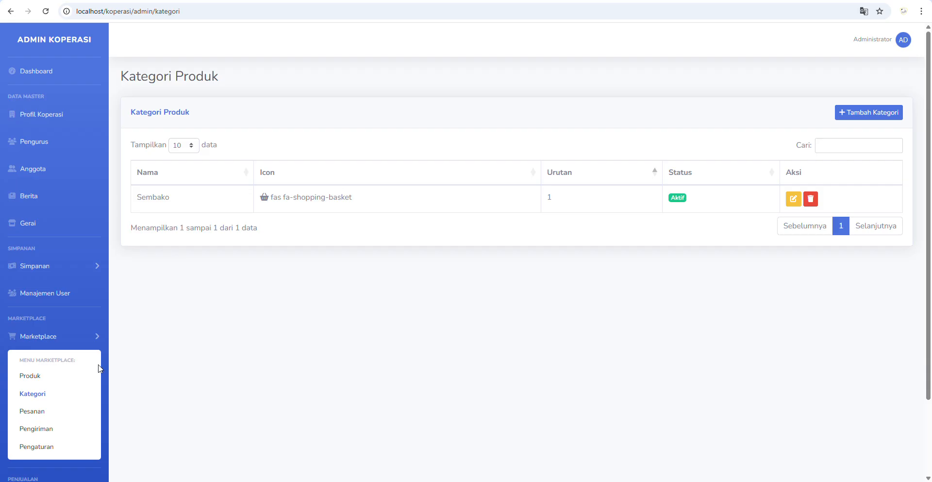
left_click(41, 415)
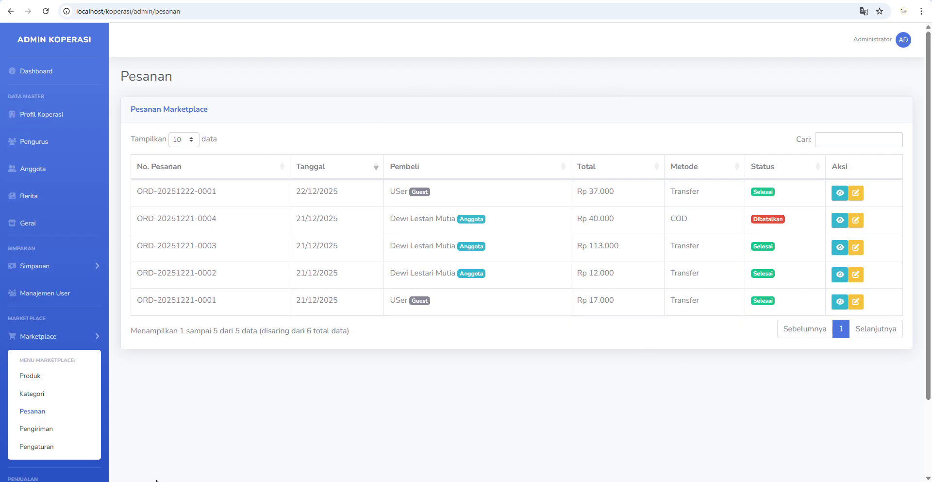
left_click(43, 435)
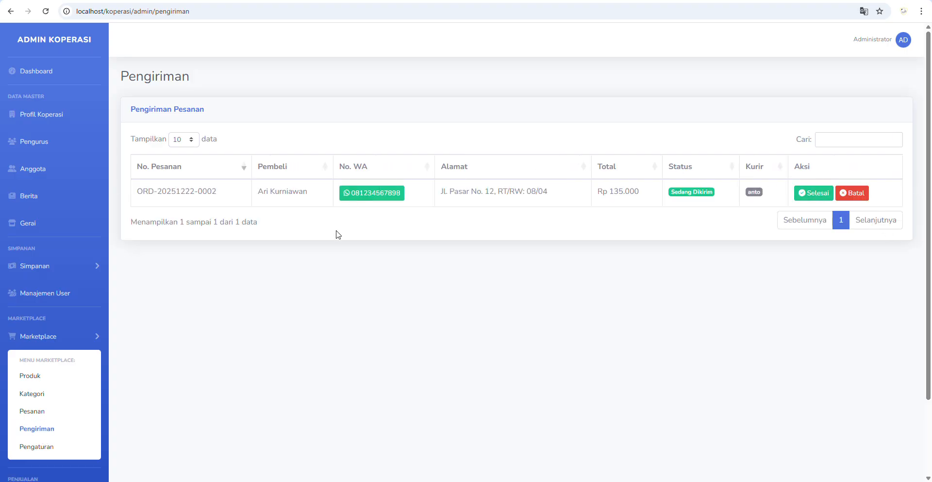
- Cancel the in-transit shipment so its stock is restored
left_click(862, 195)
left_click(456, 329)
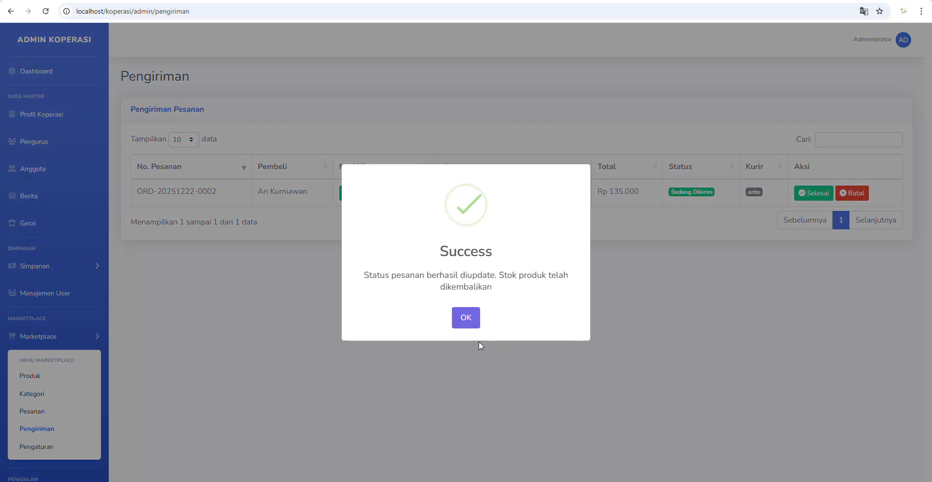
left_click(468, 315)
left_click(36, 447)
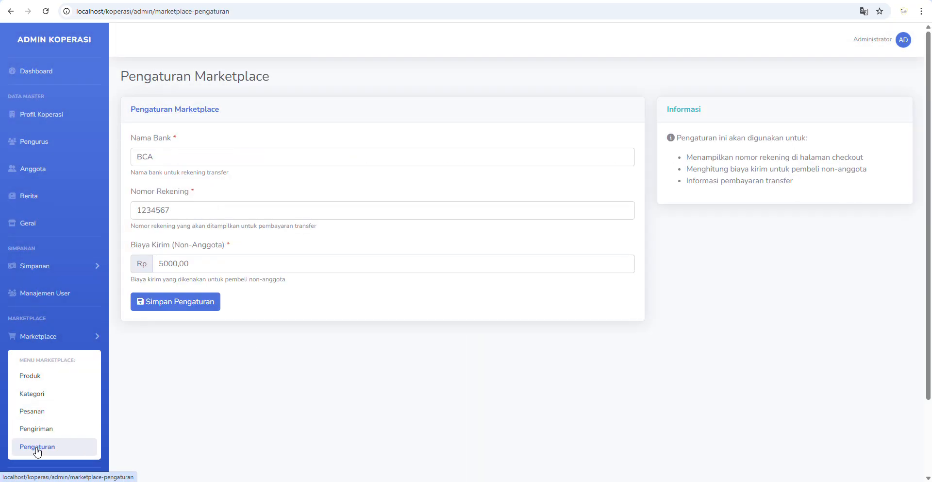
- Set Biaya Kirim (Non-Anggota) to 5000 and save the marketplace settings
left_click(170, 159)
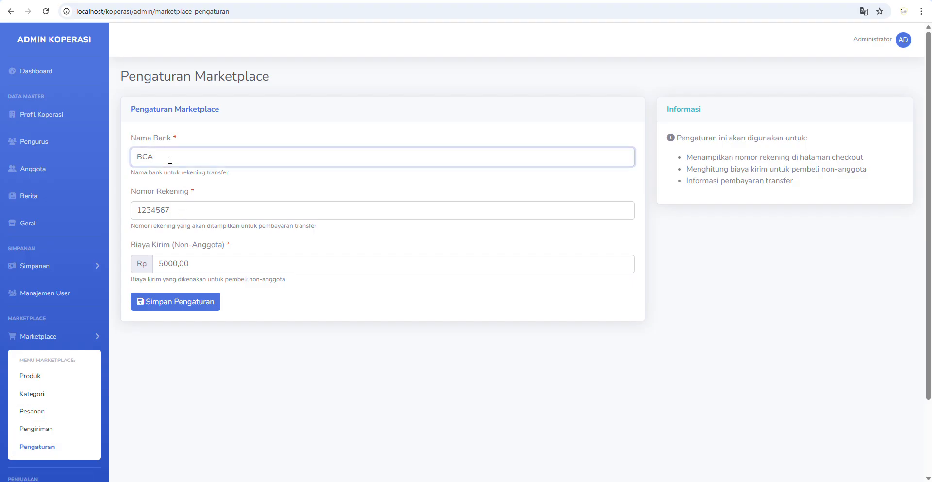
left_click(176, 198)
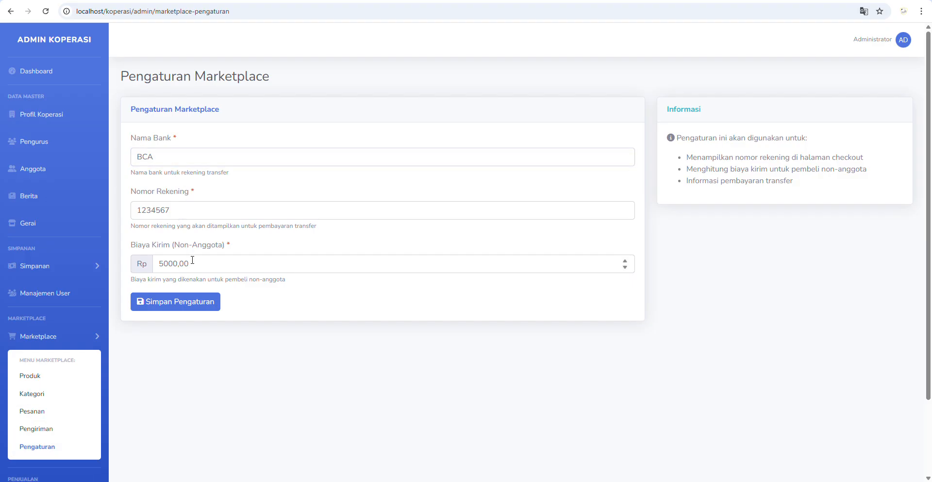
left_click_drag(179, 248, 223, 249)
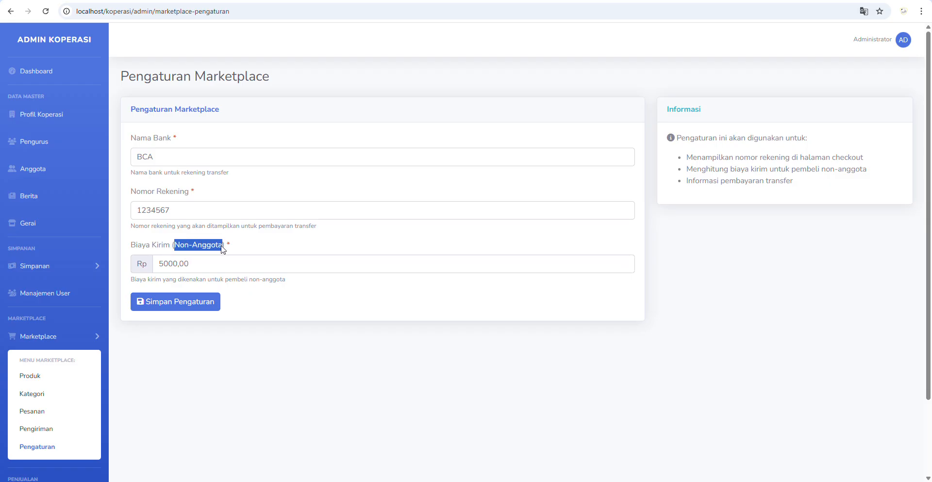
left_click_drag(213, 264, 156, 266)
type("0")
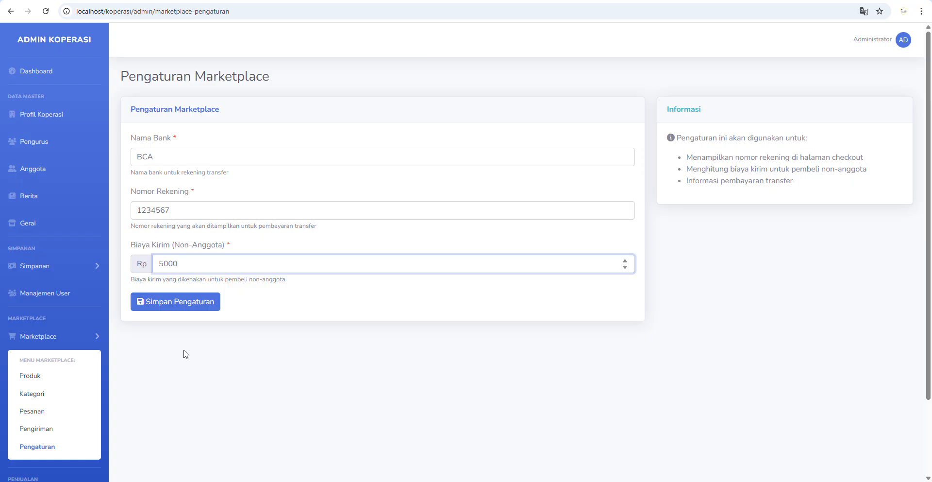
scroll(179, 342, "down", 2)
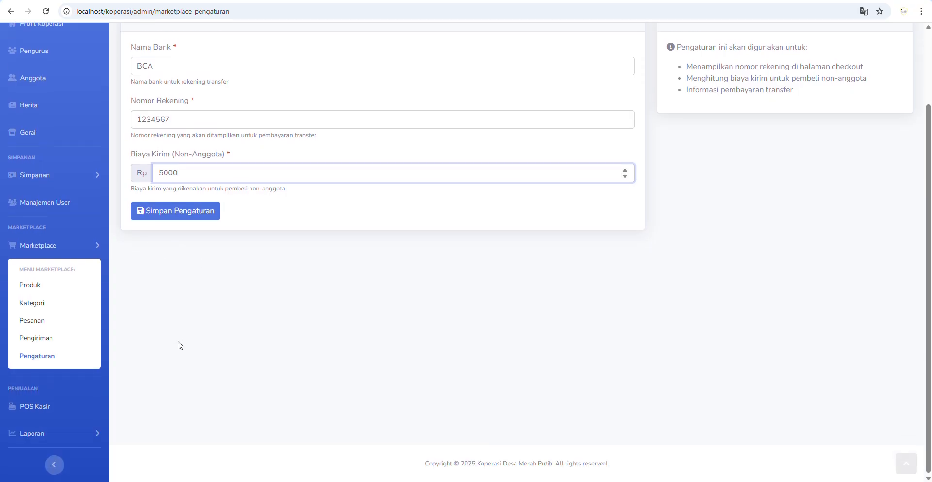
left_click(182, 215)
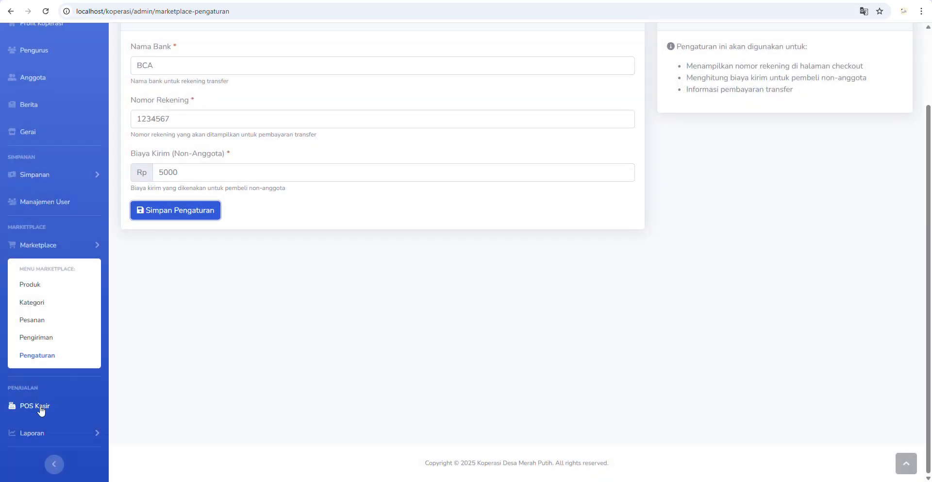
left_click(41, 411)
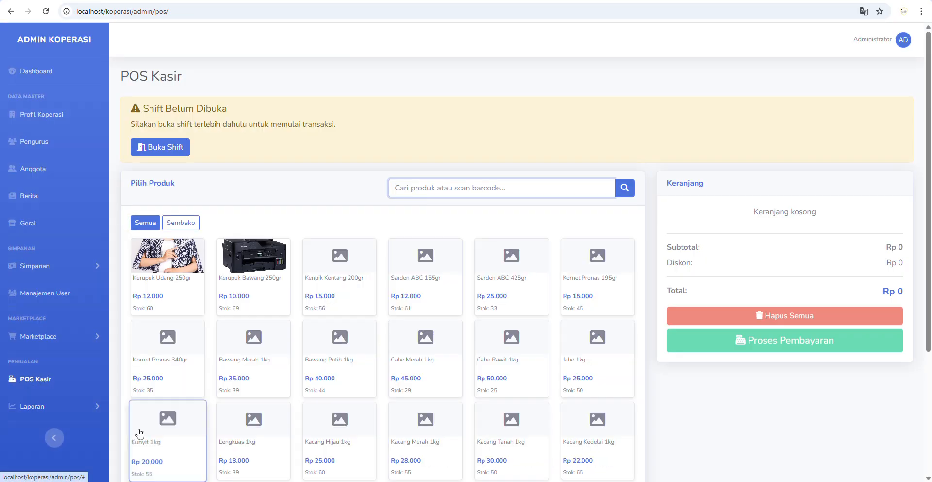
- Open a cashier shift with Rp 25.000 starting cash after the shift-not-open warning
scroll(534, 301, "down", 3)
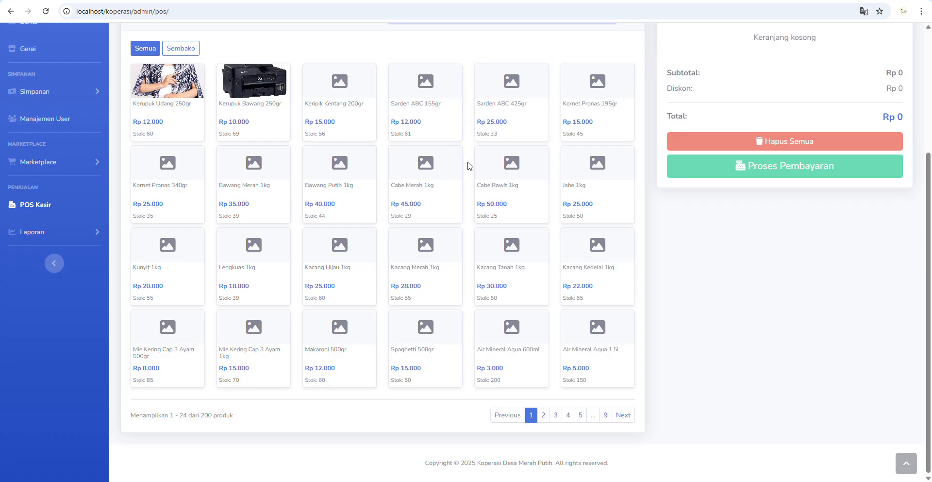
scroll(468, 163, "up", 2)
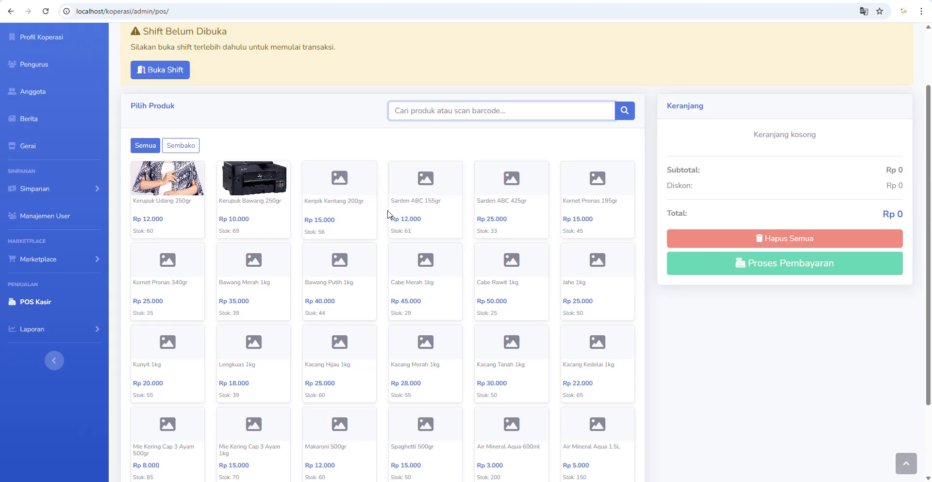
left_click(252, 214)
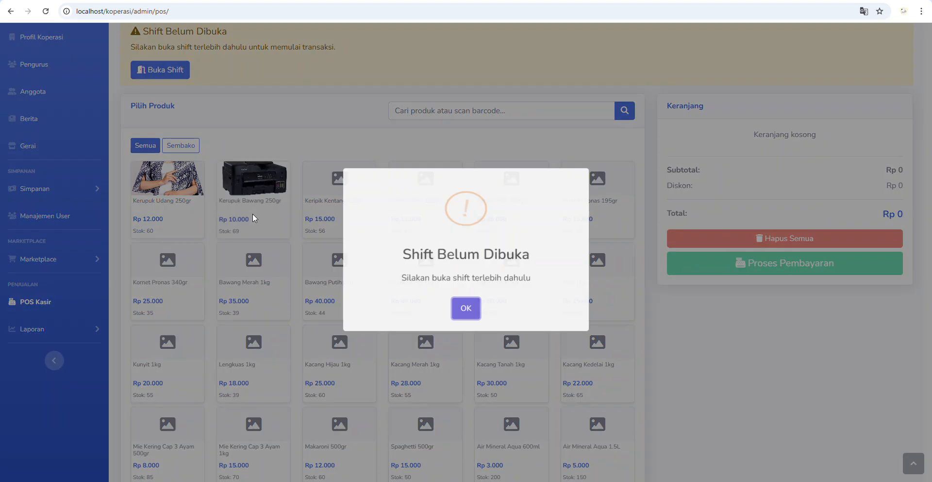
left_click(455, 313)
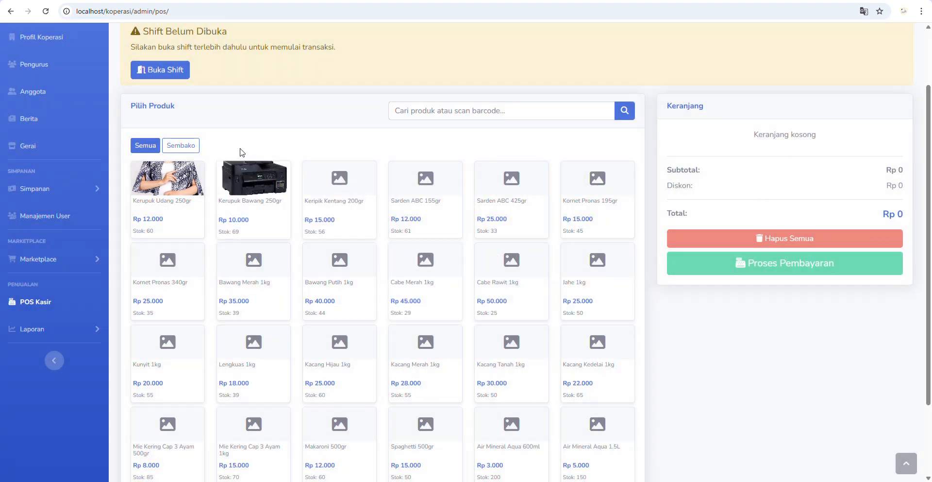
left_click(164, 72)
left_click(455, 101)
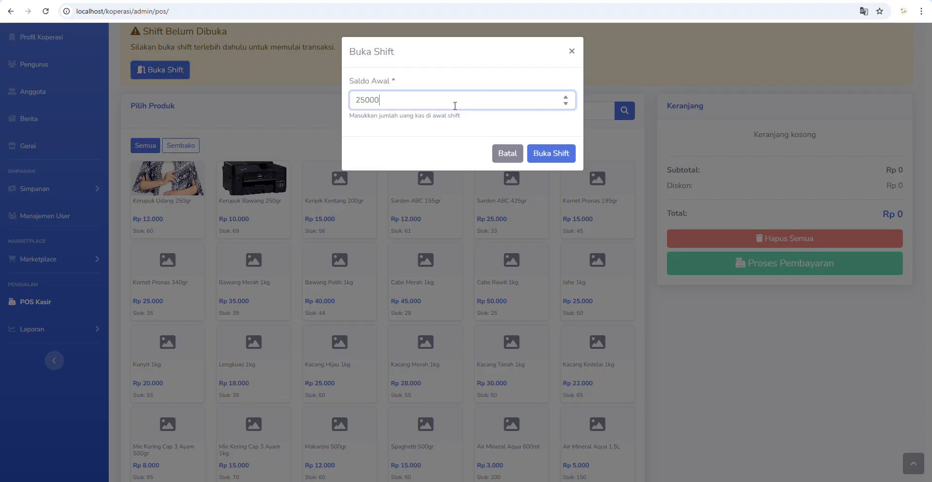
left_click(549, 154)
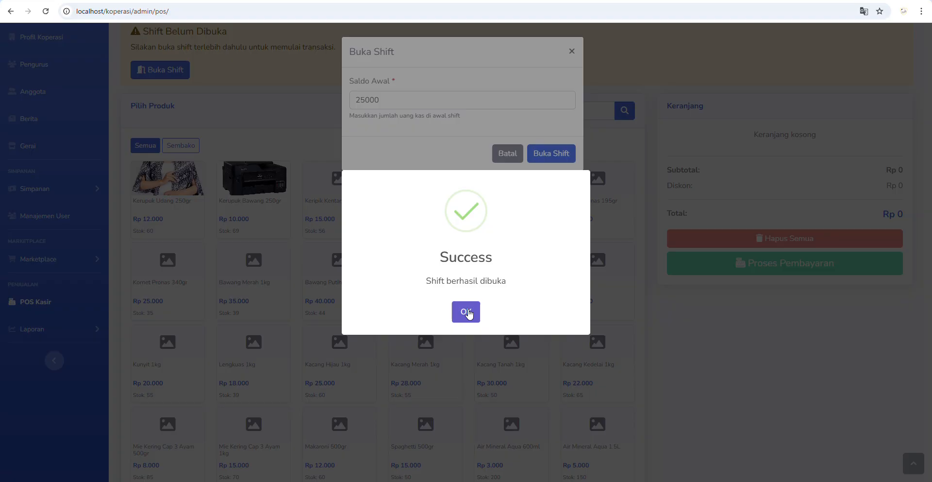
left_click(467, 313)
- Add Kerupuk Bawang, Keripik Kentang and Sarden ABC, adjust quantities, then empty the cart
left_click_drag(342, 32, 375, 33)
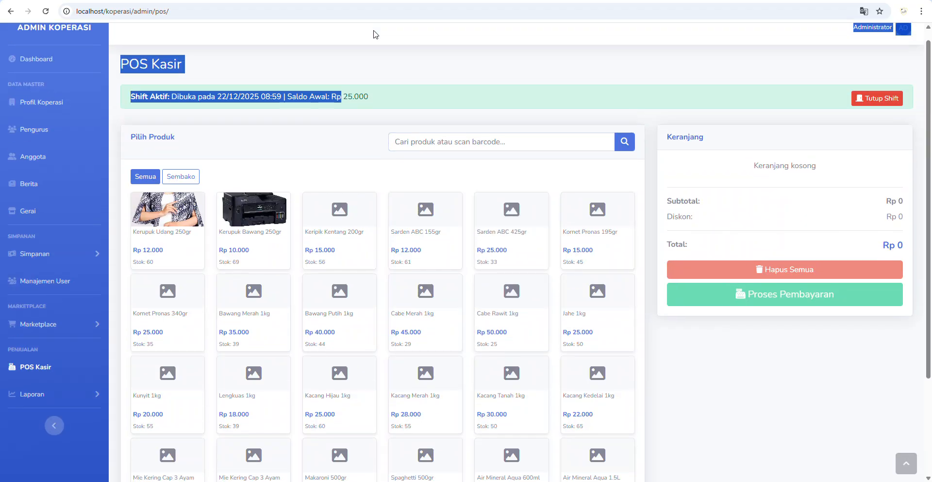
left_click(258, 266)
left_click(340, 262)
left_click(411, 261)
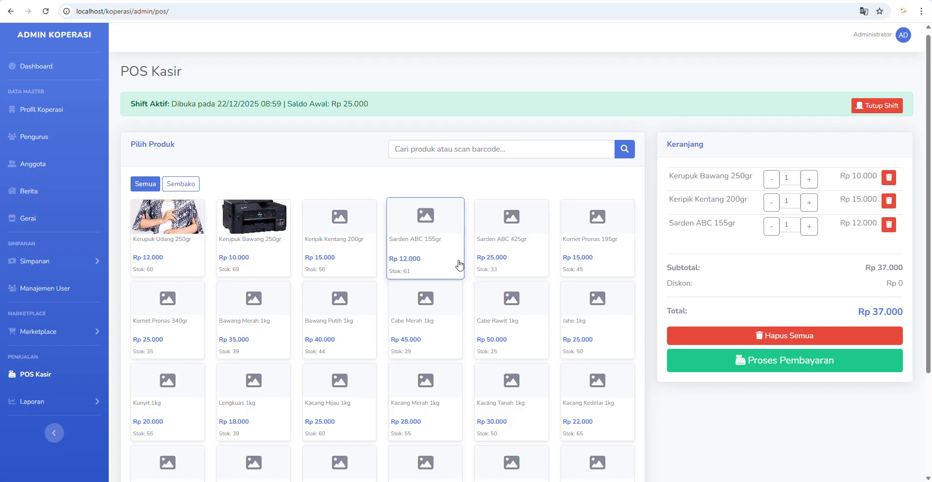
left_click(809, 202)
left_click(810, 180)
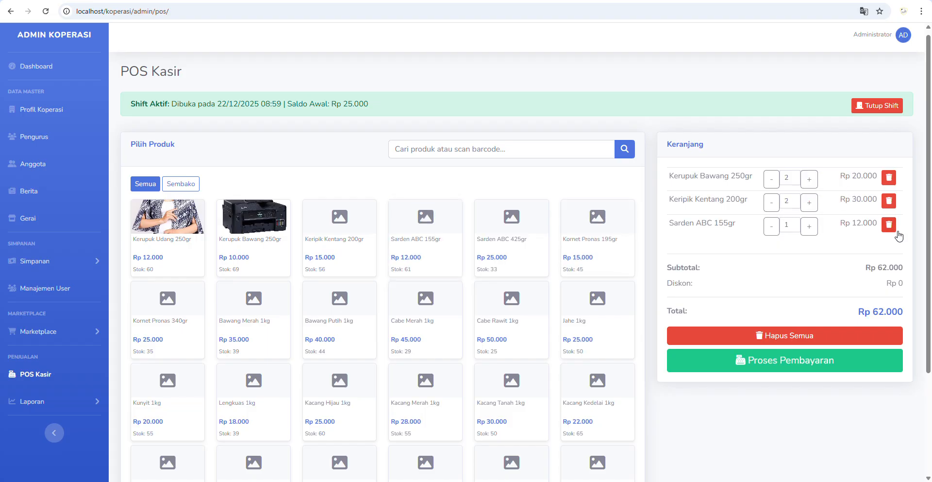
left_click(889, 225)
left_click(851, 314)
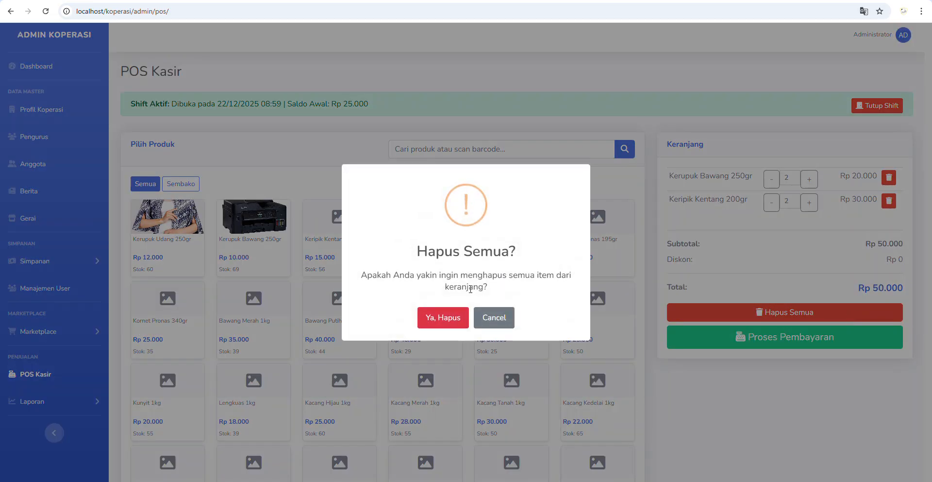
left_click(441, 317)
- Add Kerupuk Udang, Kerupuk Bawang, Keripik Kentang and Sarden ABC, then begin the Rp 49.000 payment
left_click(190, 247)
left_click(254, 249)
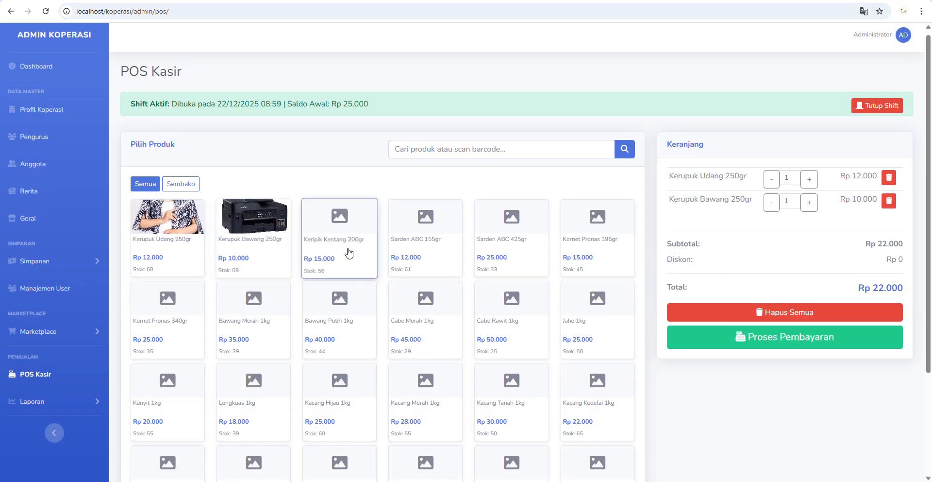
left_click(349, 254)
left_click(427, 254)
left_click(821, 384)
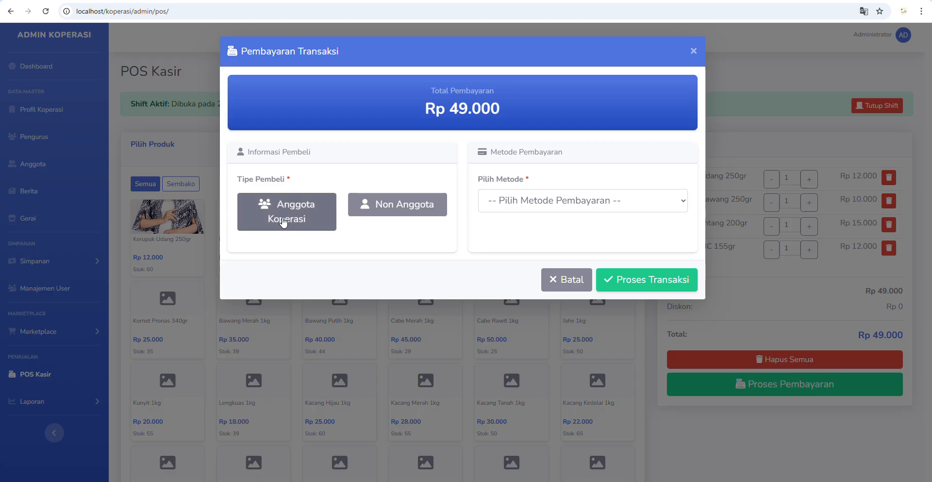
- Complete the sale for a cooperative member, paid Tunai with Rp 50.000
left_click(308, 211)
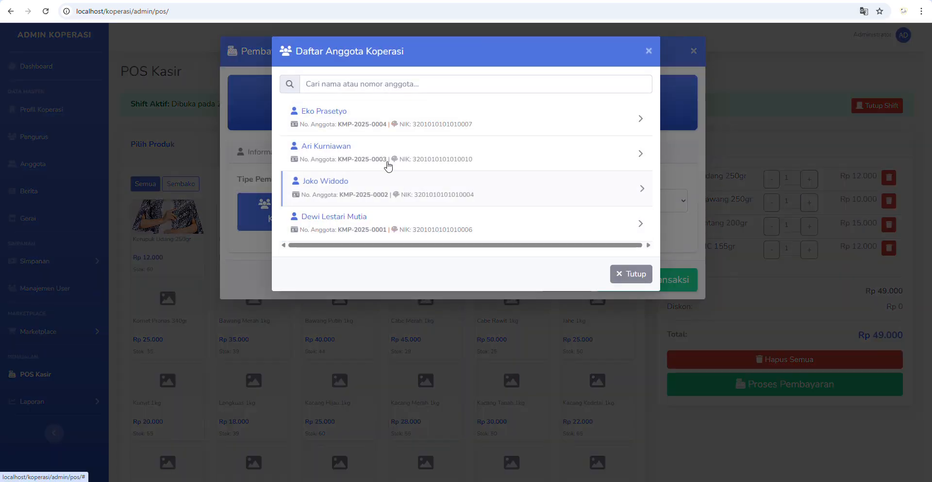
left_click(367, 123)
left_click(534, 211)
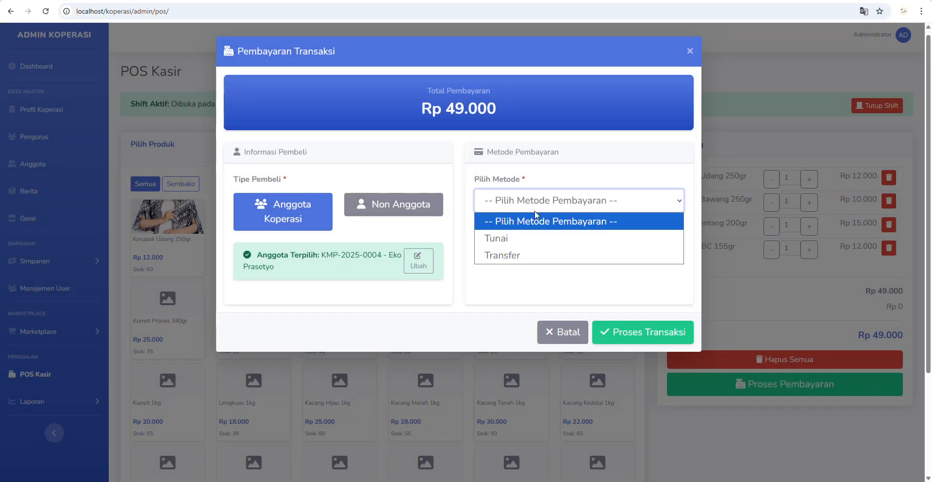
left_click(514, 238)
left_click(282, 359)
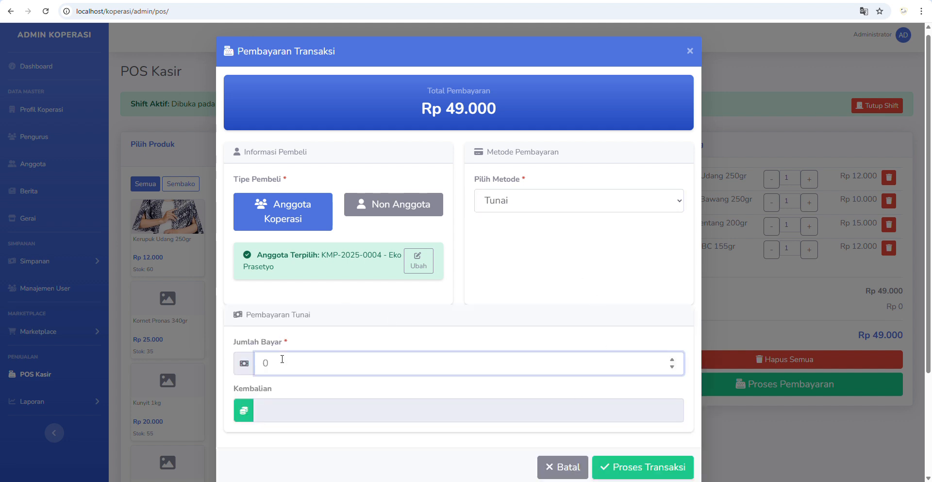
type("50000")
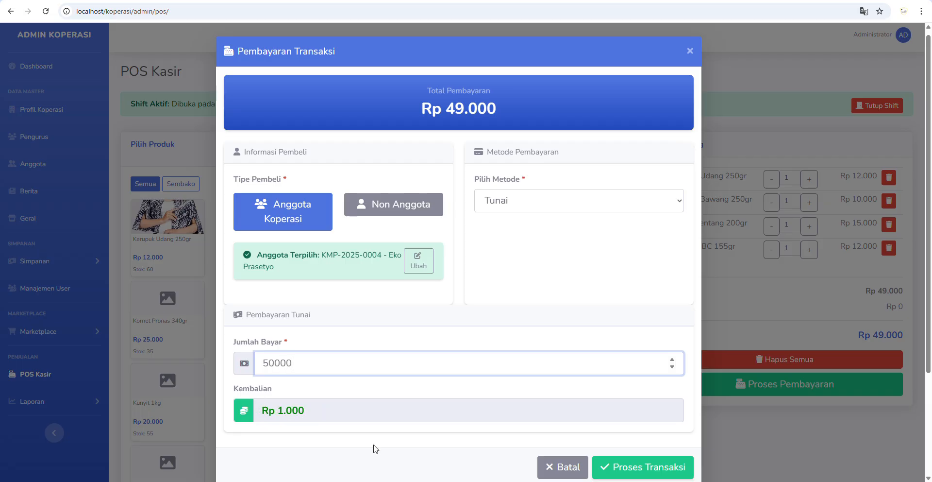
left_click(631, 468)
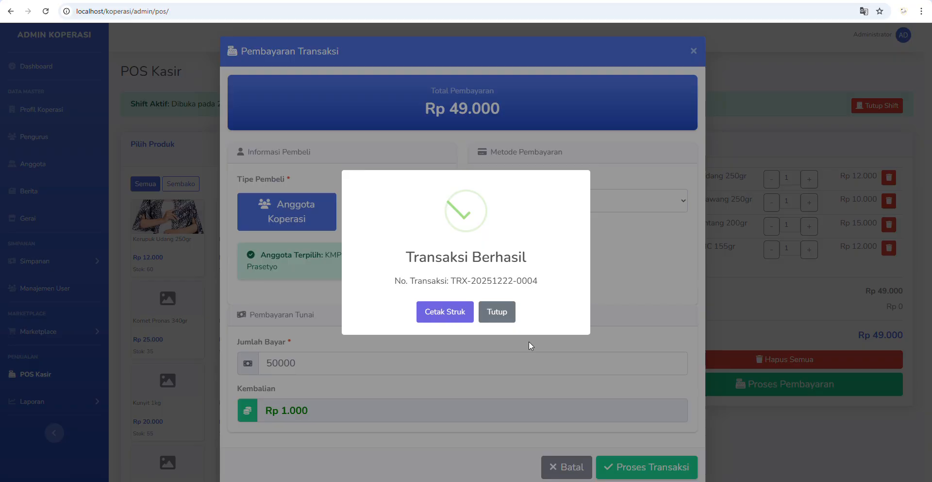
- Print the receipt, cancel printing, and close the receipt tab
left_click(451, 318)
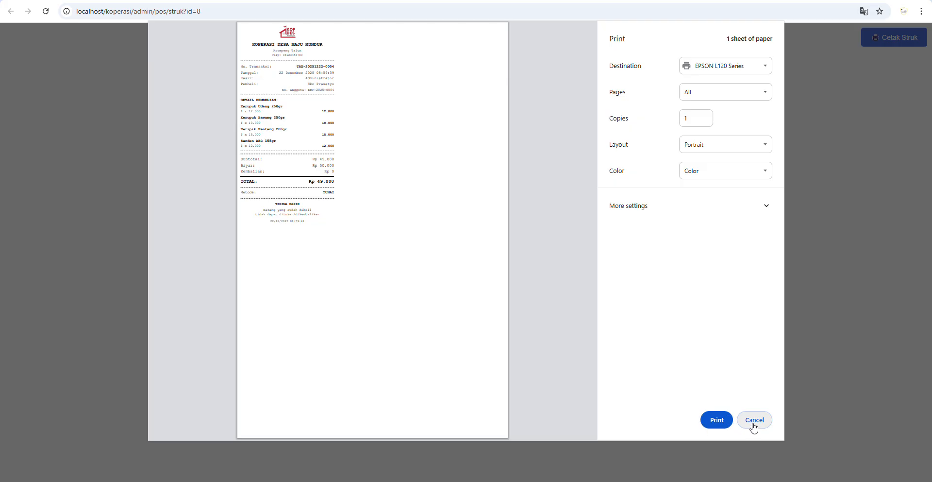
left_click(754, 426)
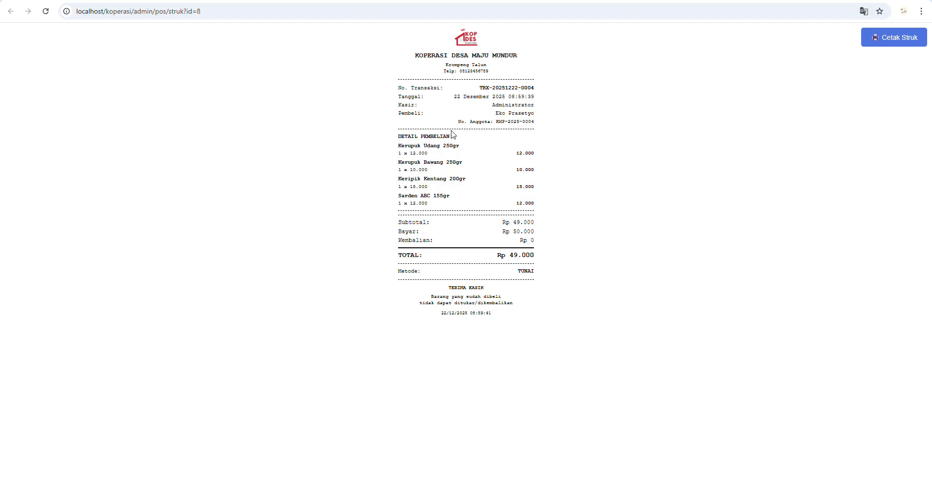
left_click(309, 0)
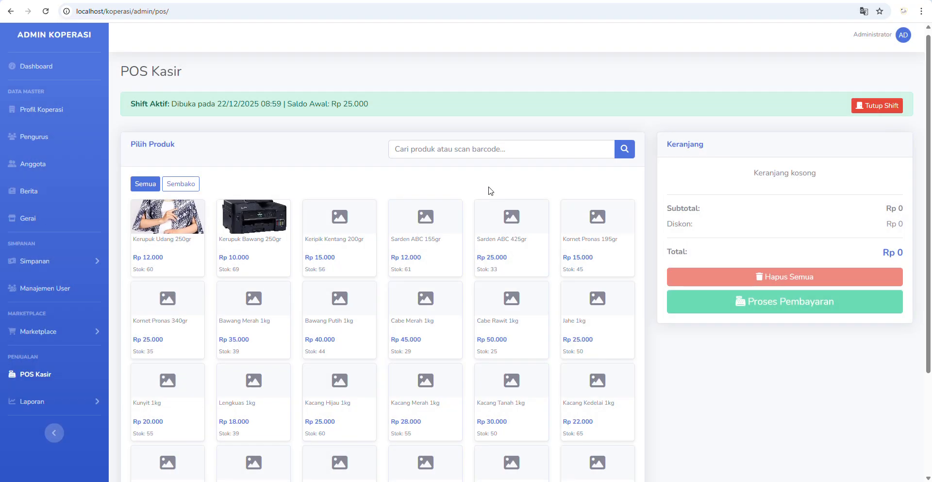
scroll(73, 340, "down", 1)
- Open Laporan Penjualan and view, then close, the newest Rp 49.000 sale's details
left_click(51, 353)
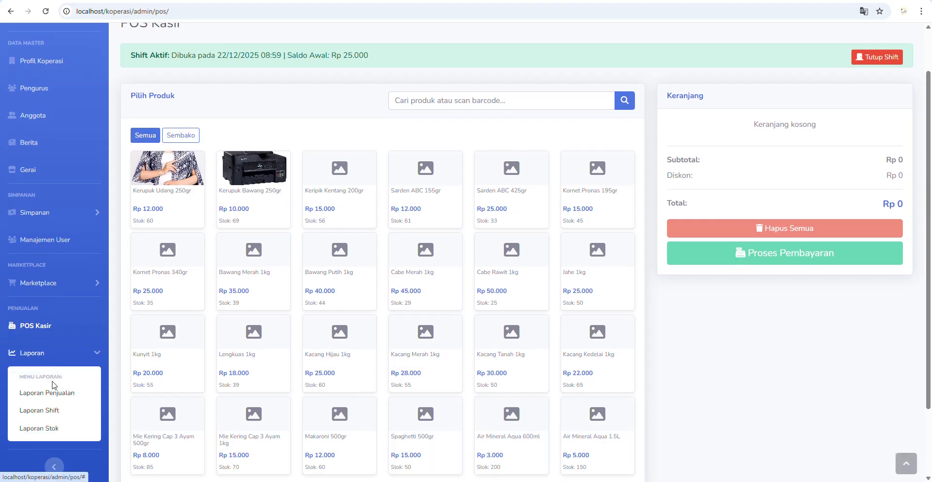
left_click(48, 389)
scroll(272, 337, "down", 5)
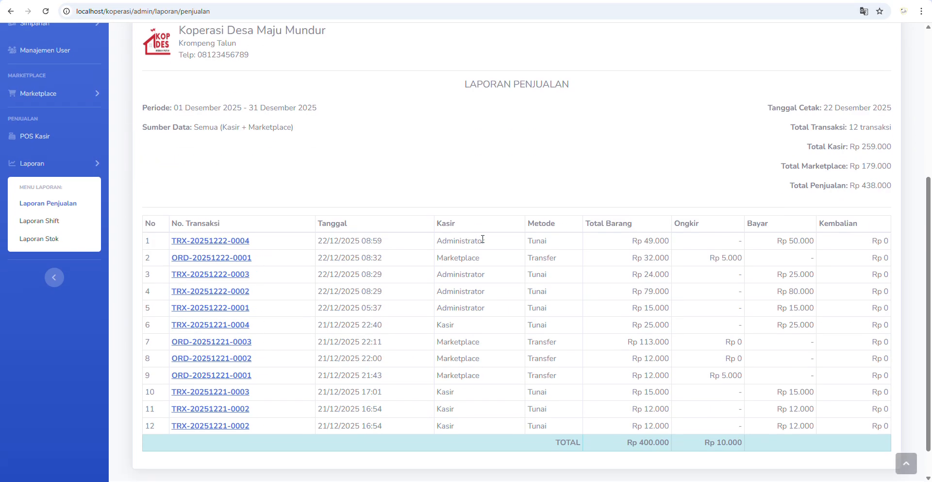
left_click(218, 241)
scroll(334, 348, "down", 1)
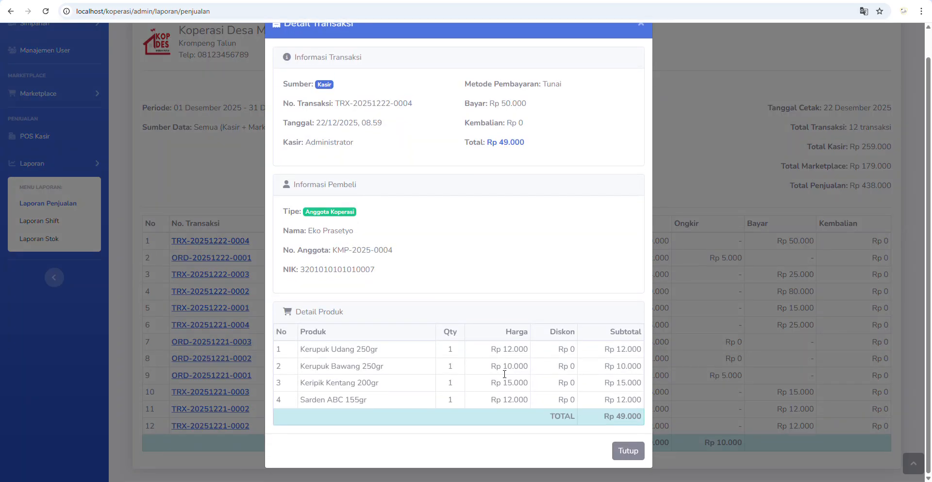
left_click(628, 452)
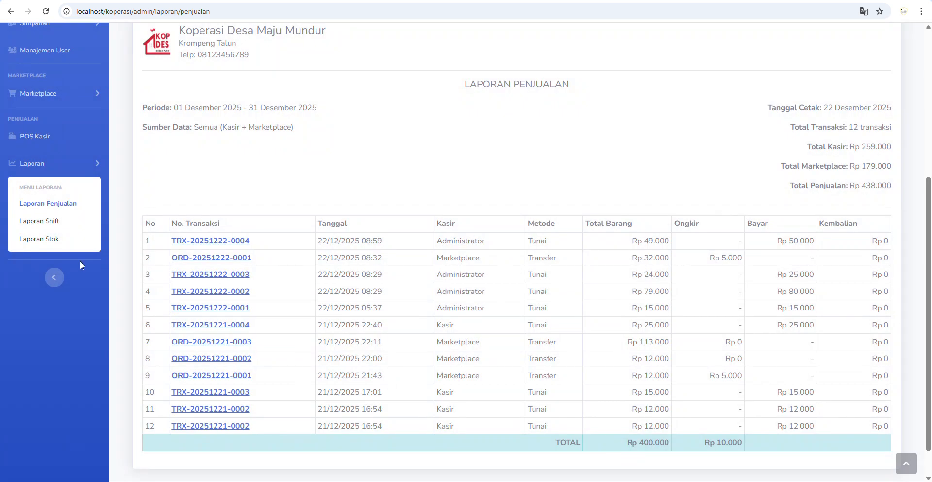
scroll(69, 233, "up", 5)
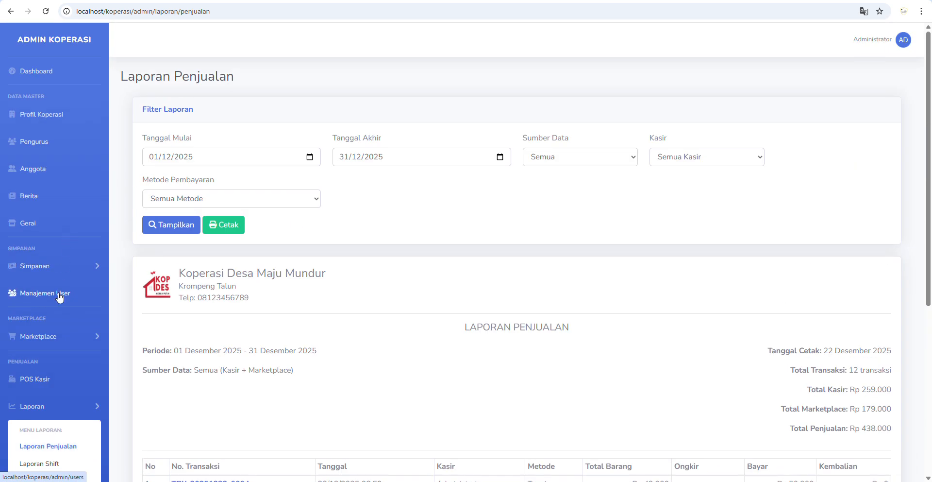
scroll(56, 385, "down", 4)
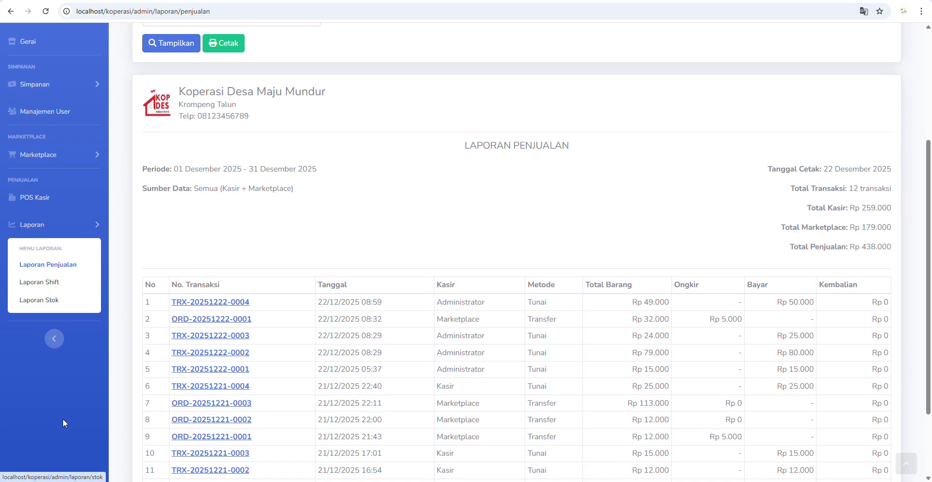
- Close the active cashier shift from POS Kasir
left_click(54, 191)
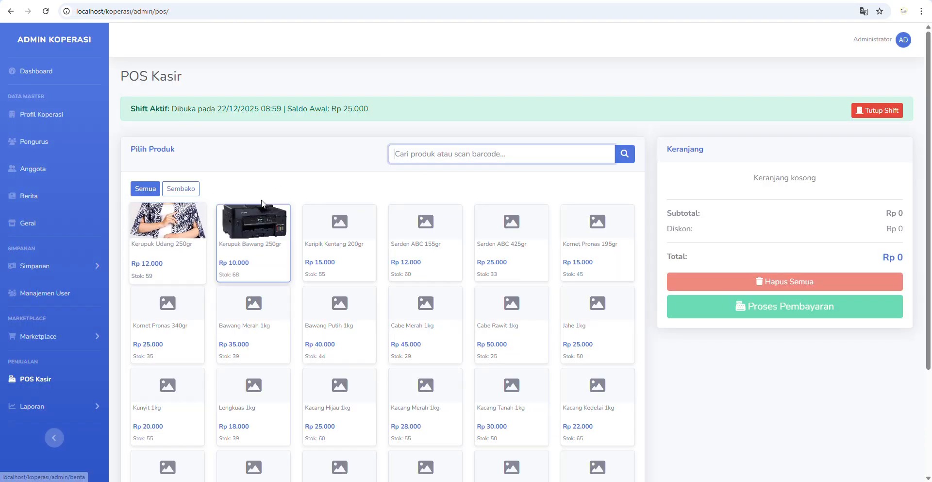
left_click(870, 112)
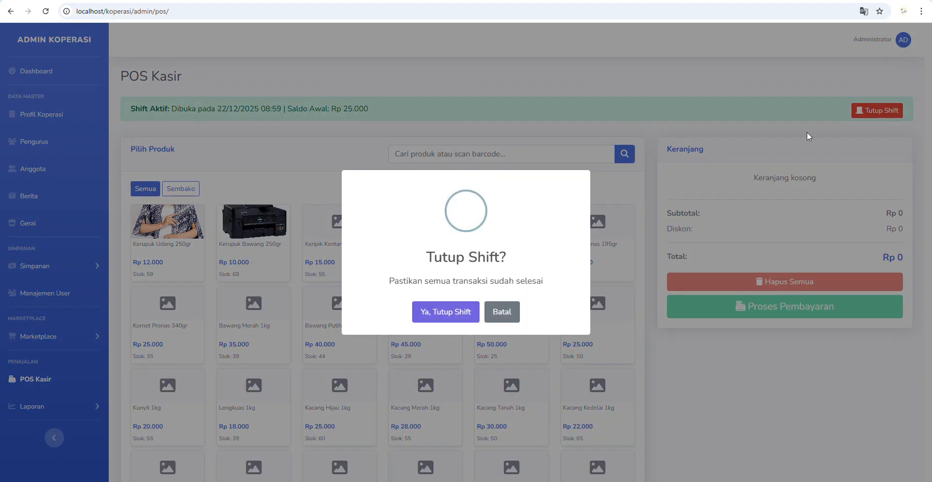
left_click(434, 312)
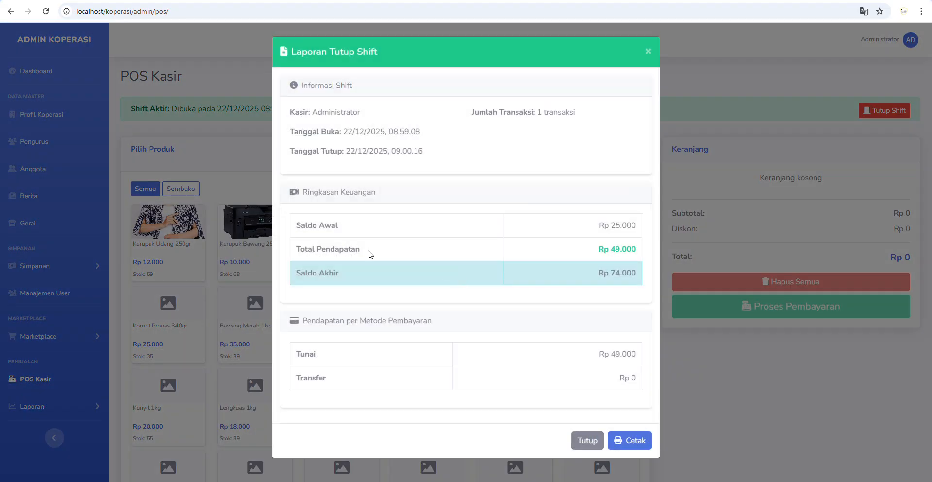
- Review the shift report's opening balance, Rp 49.000 income and Rp 74.000 final balance, then cancel printing
left_click_drag(604, 223, 633, 227)
left_click_drag(595, 253, 641, 256)
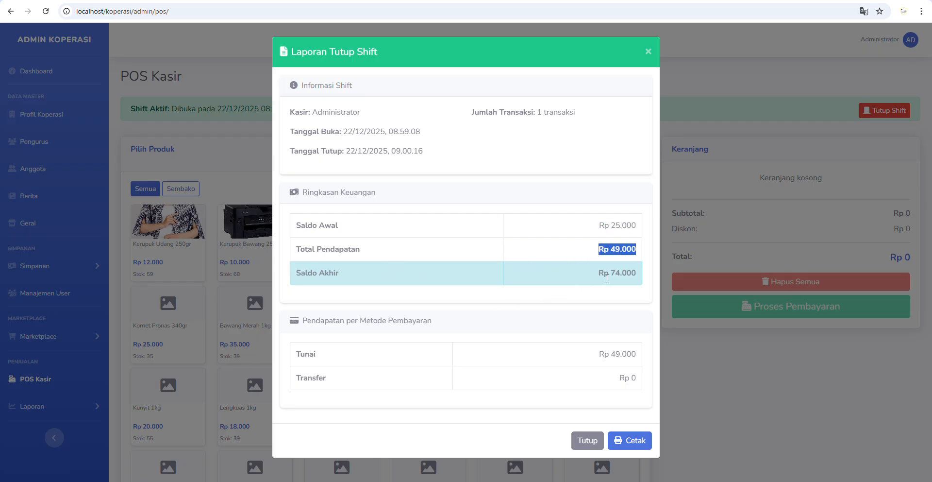
left_click_drag(601, 274, 637, 277)
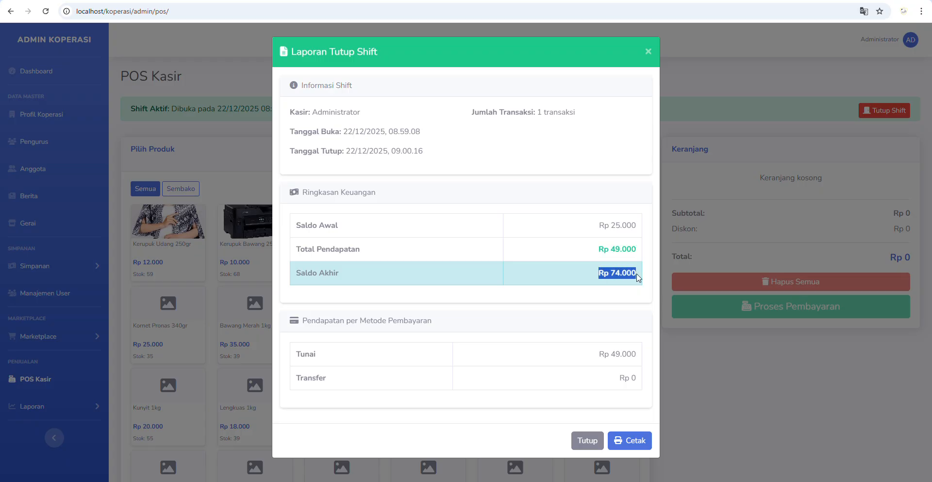
left_click(619, 444)
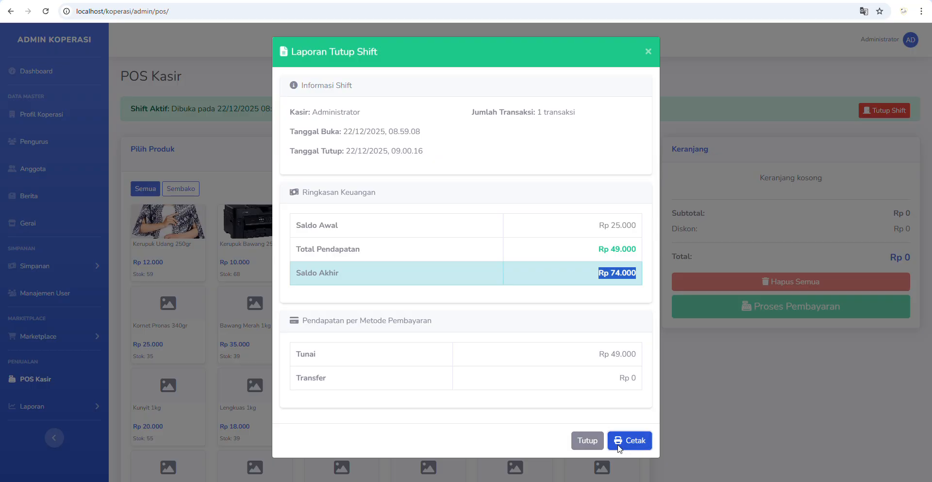
left_click(759, 420)
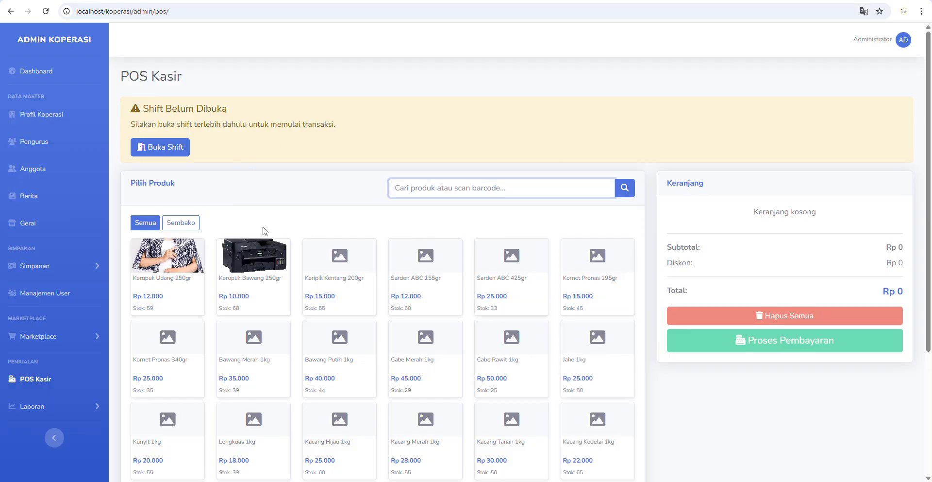
- Open Laporan Shift from the Laporan menu, passing through Laporan Penjualan
left_click(82, 404)
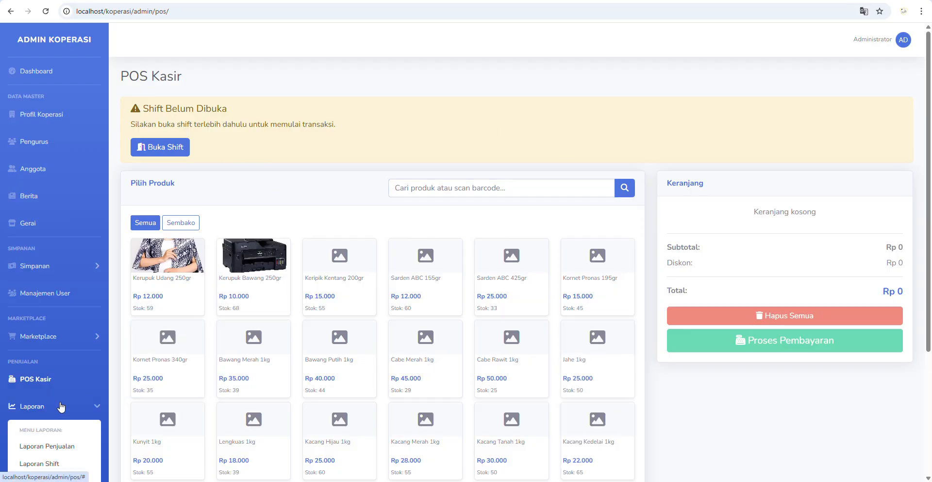
scroll(61, 407, "down", 4)
left_click(45, 269)
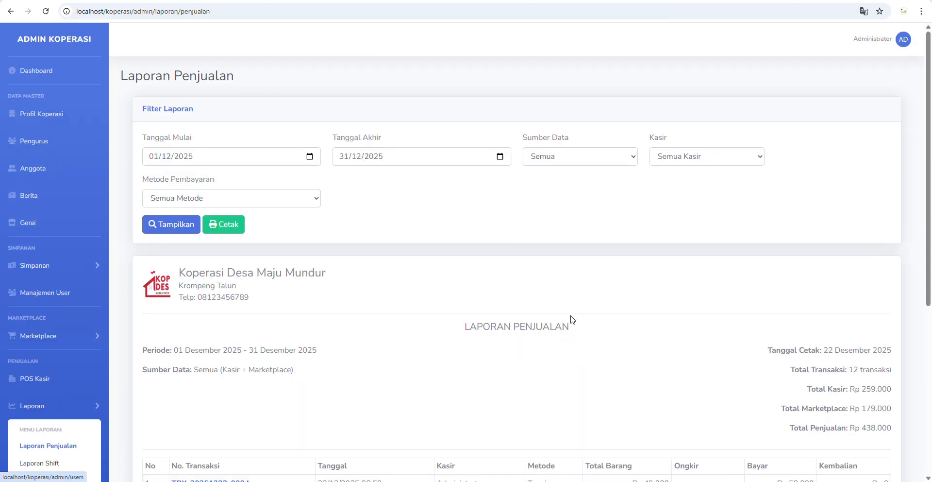
scroll(583, 319, "down", 5)
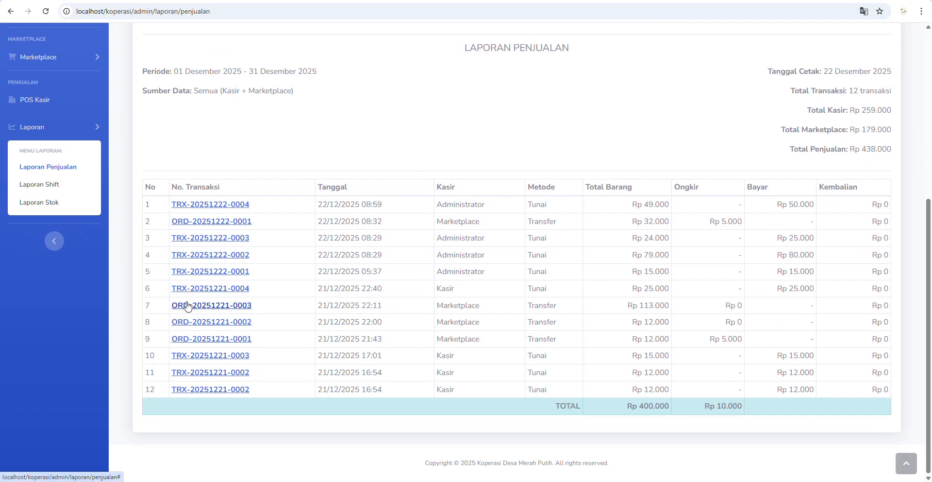
scroll(214, 305, "up", 2)
left_click(82, 283)
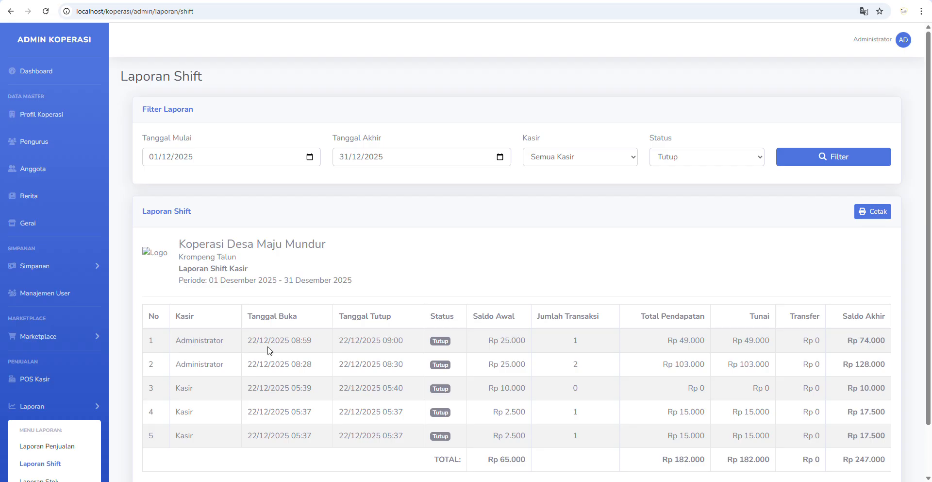
- Inspect the first shift's 25.000 opening balance, transaction count and 49.000 income
double_click(512, 341)
left_click_drag(564, 344, 588, 343)
left_click(679, 343)
left_click_drag(679, 342, 871, 341)
scroll(99, 330, "down", 2)
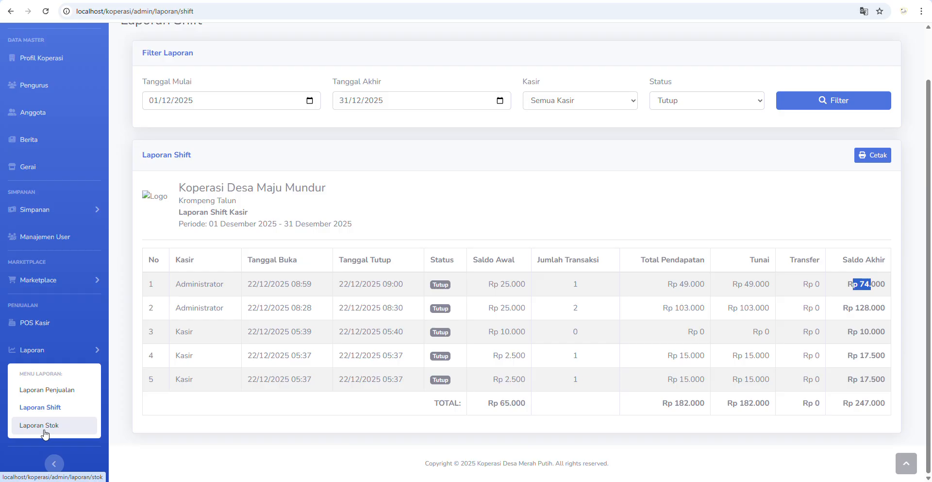
- Scroll through Laporan Stok's prices, stock and minimum stock, then switch to the public site
left_click(54, 426)
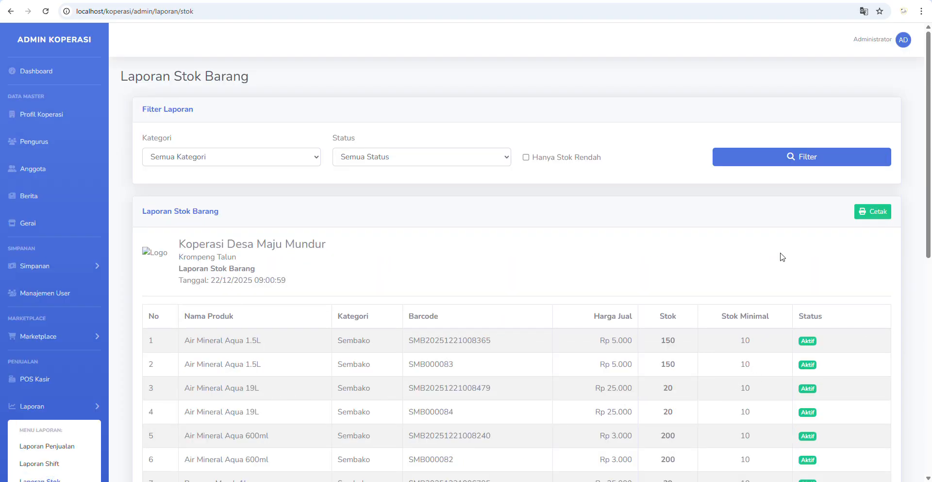
scroll(646, 330, "down", 6)
scroll(647, 333, "up", 6)
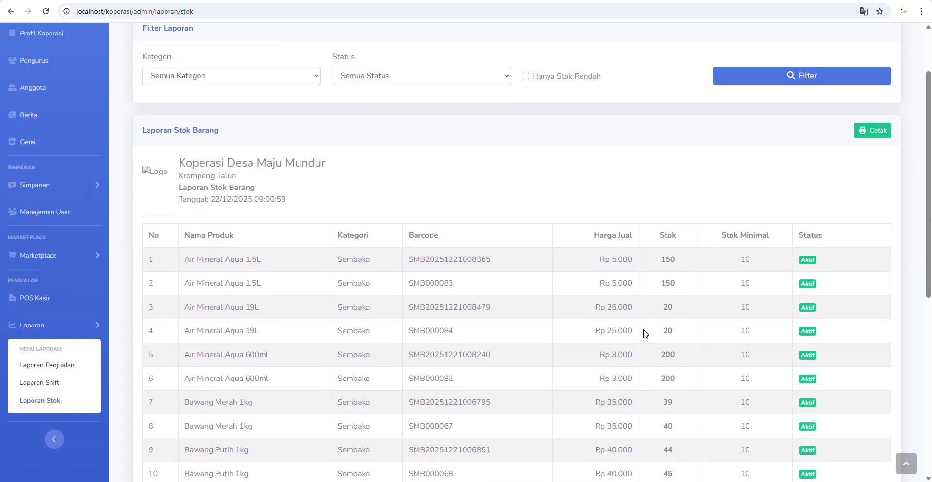
scroll(704, 256, "down", 6)
scroll(736, 257, "up", 5)
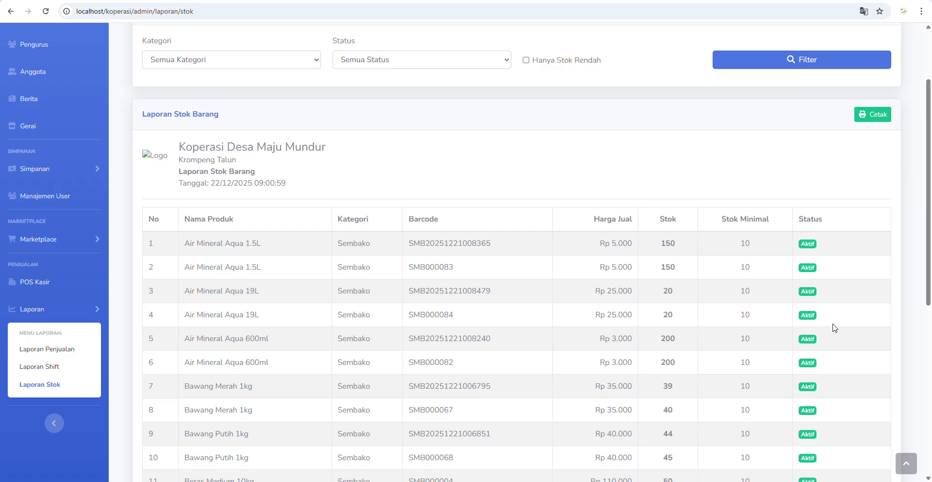
scroll(196, 263, "up", 2)
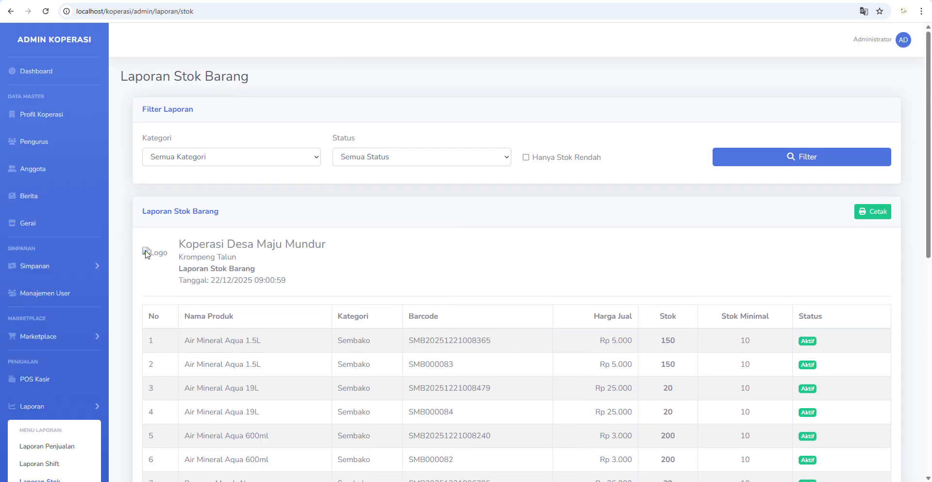
scroll(92, 354, "down", 3)
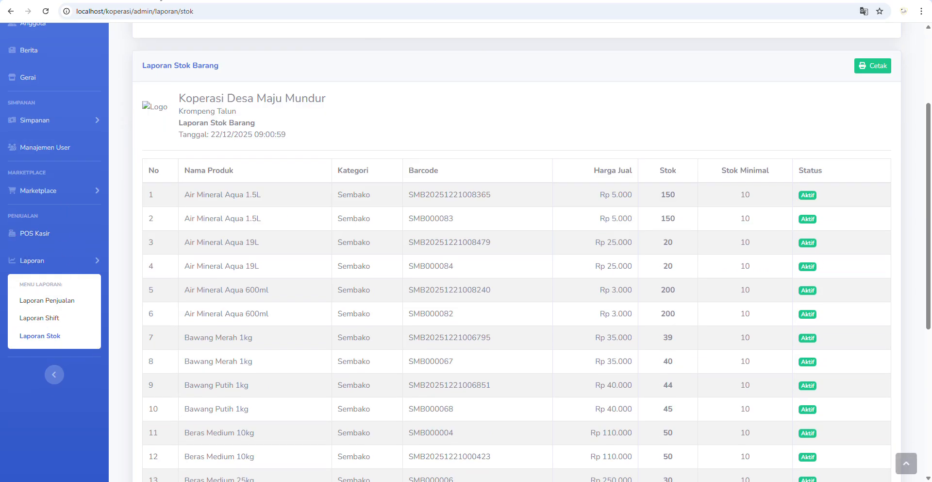
left_click(160, 0)
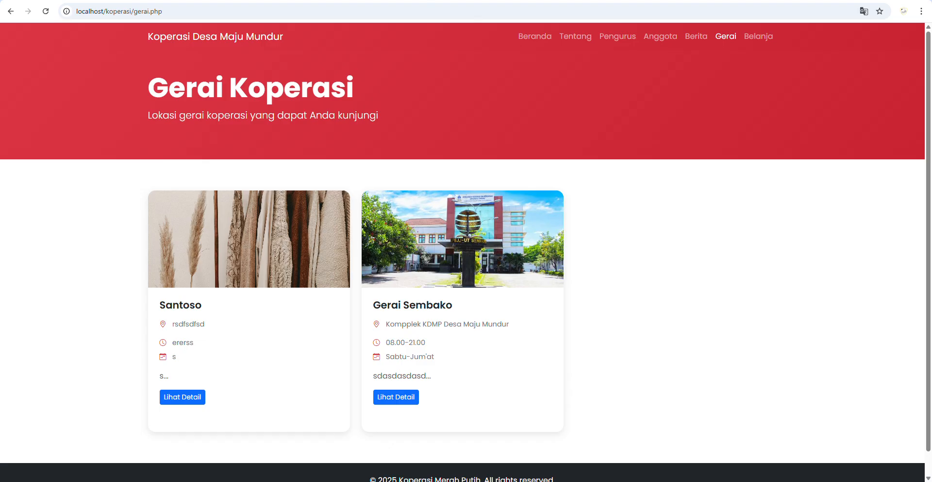
- Add Kerupuk Bawang 250gr to the shop cart and check out, noting the Rp 5.000 shipping fee
left_click(764, 45)
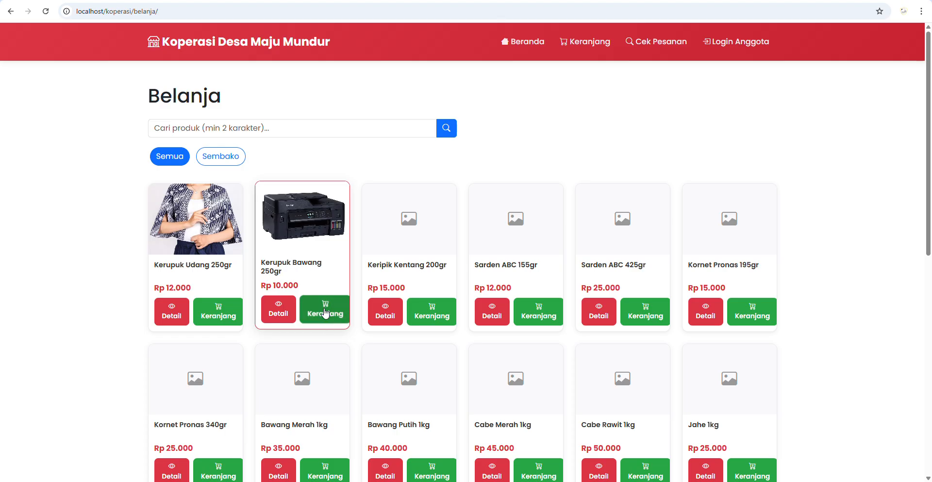
left_click(321, 312)
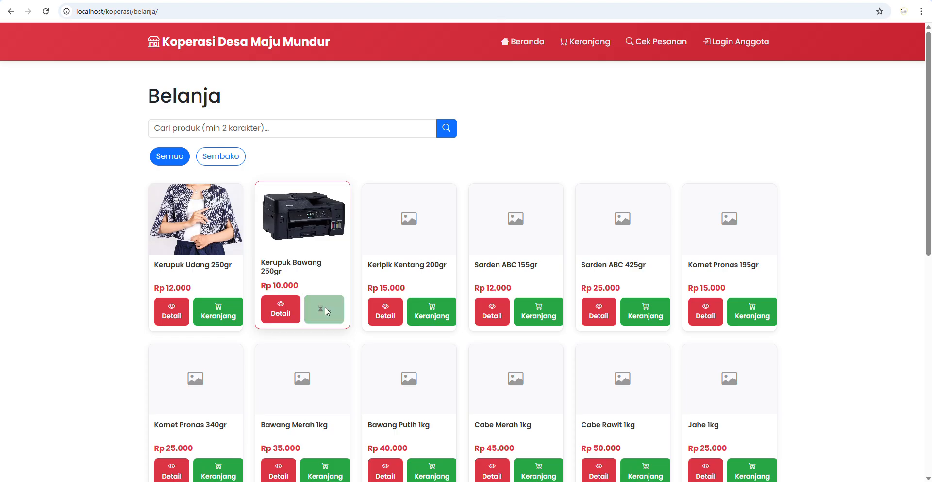
left_click(587, 49)
left_click(762, 178)
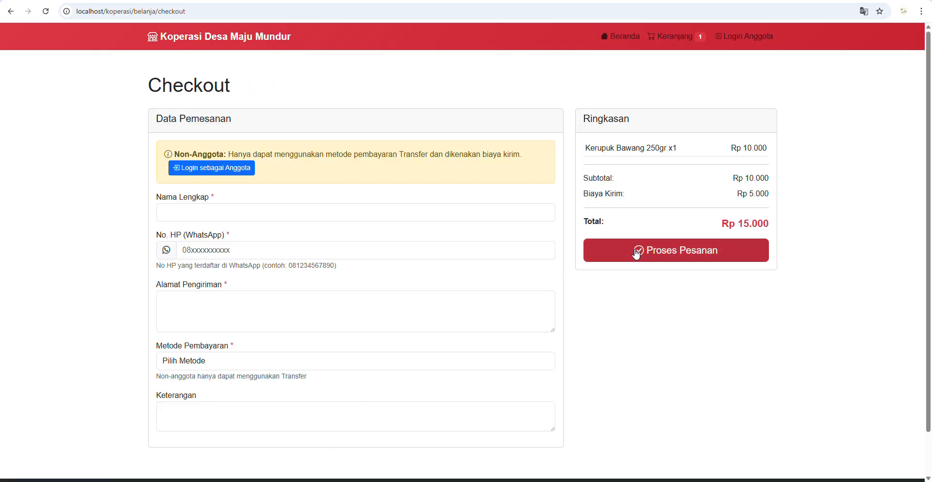
left_click_drag(585, 194, 772, 199)
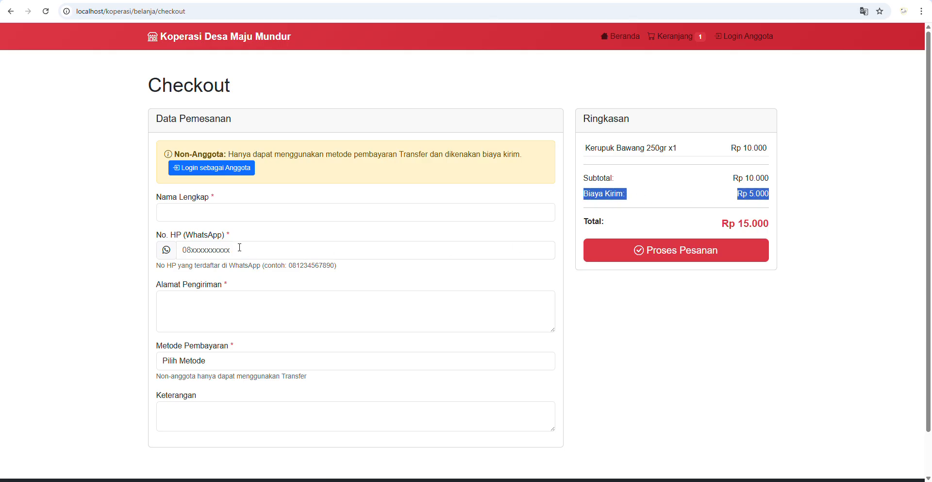
- Fill in the buyer's full name, WhatsApp phone number and delivery address
left_click(249, 212)
left_click(224, 254)
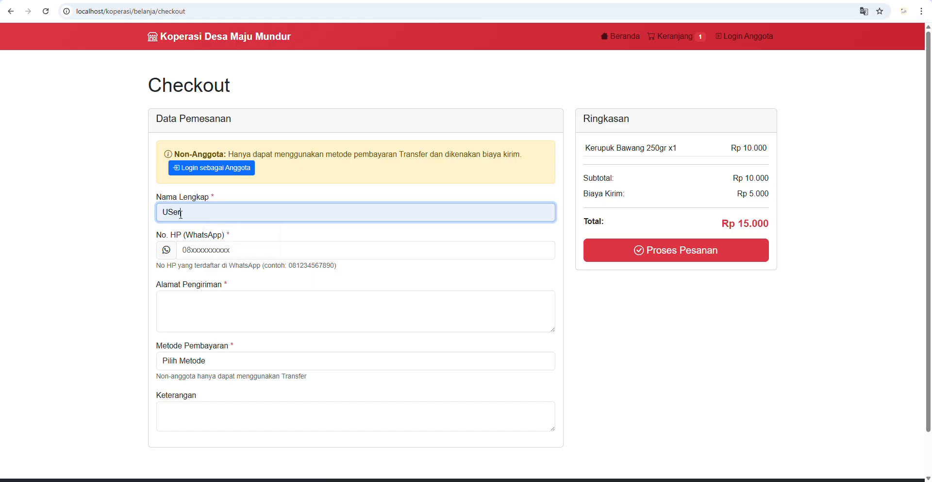
left_click_drag(168, 212, 180, 212)
type("s")
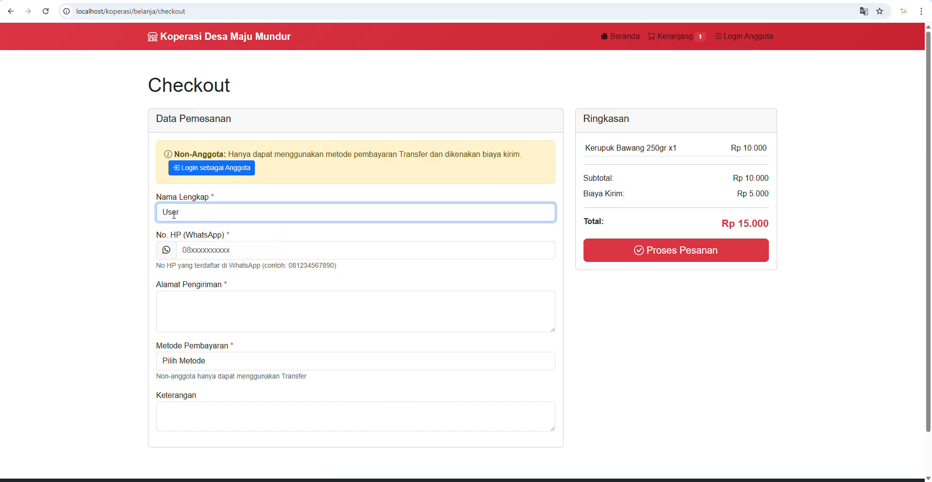
left_click(217, 250)
left_click(243, 275)
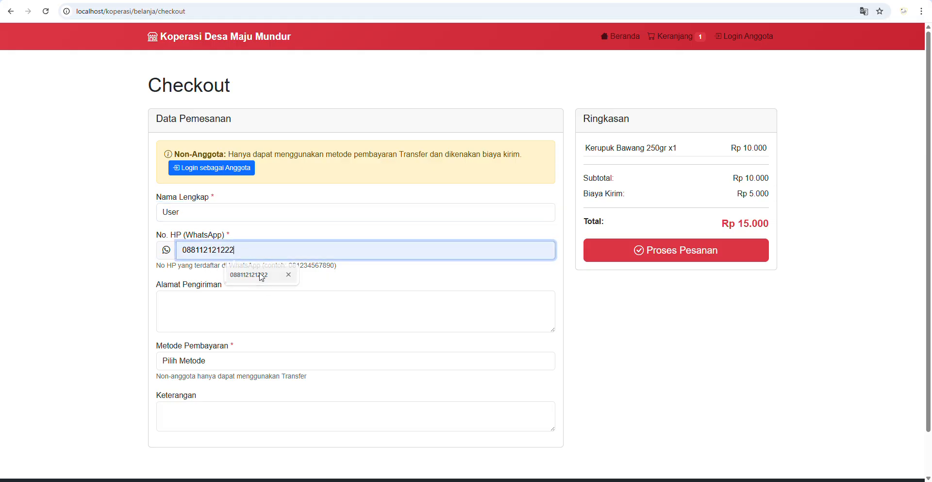
left_click(219, 308)
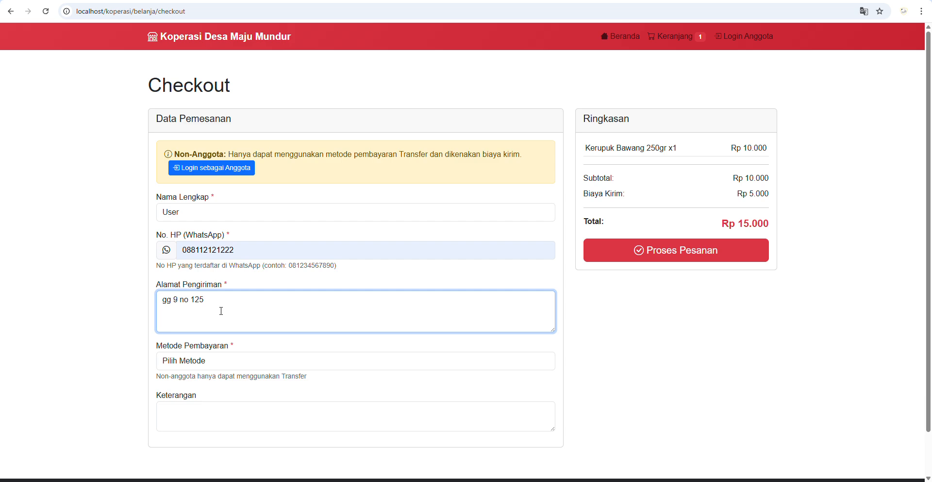
- Choose Transfer as payment and place the order
left_click(229, 354)
left_click(216, 386)
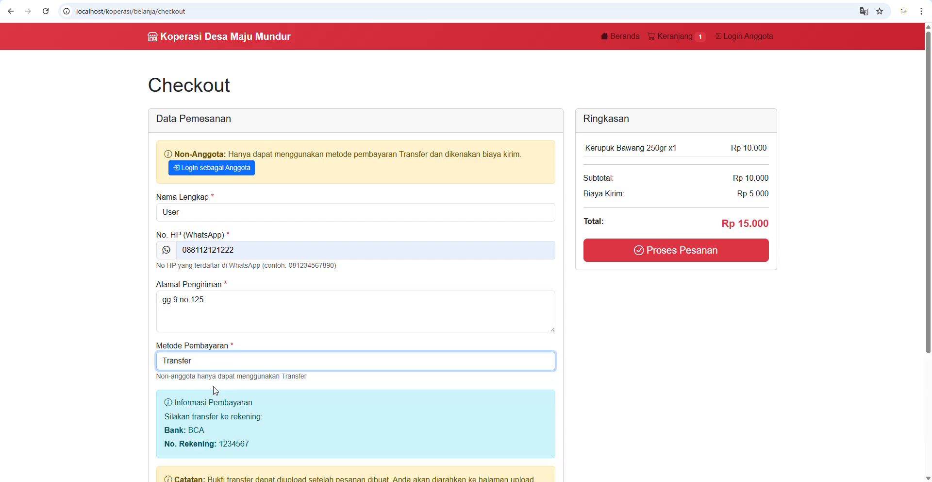
scroll(222, 376, "down", 4)
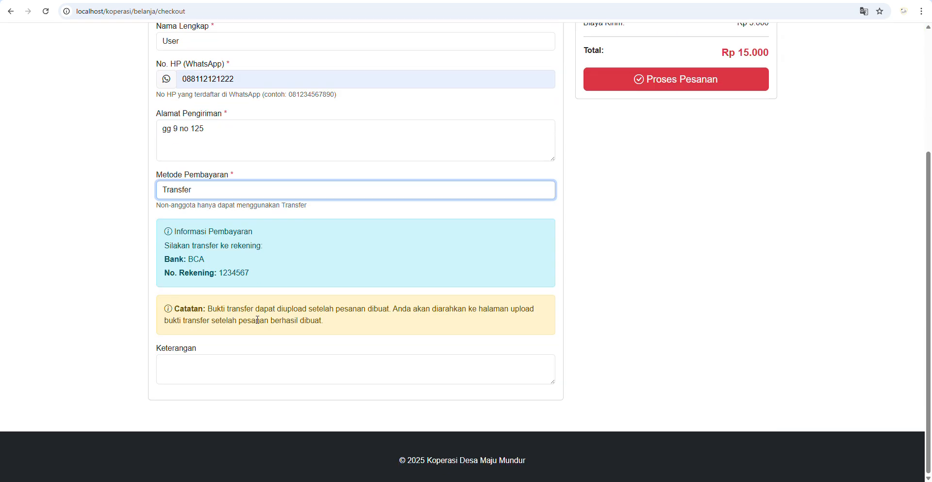
left_click(709, 81)
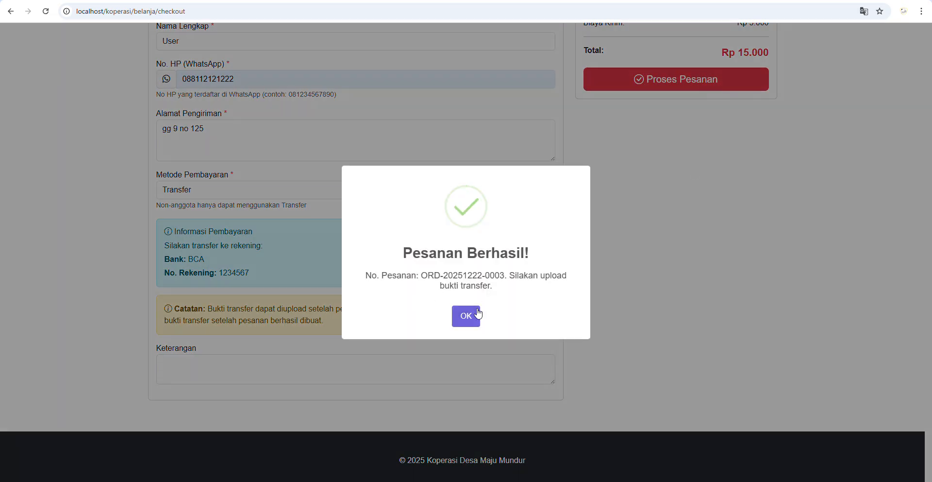
left_click(473, 317)
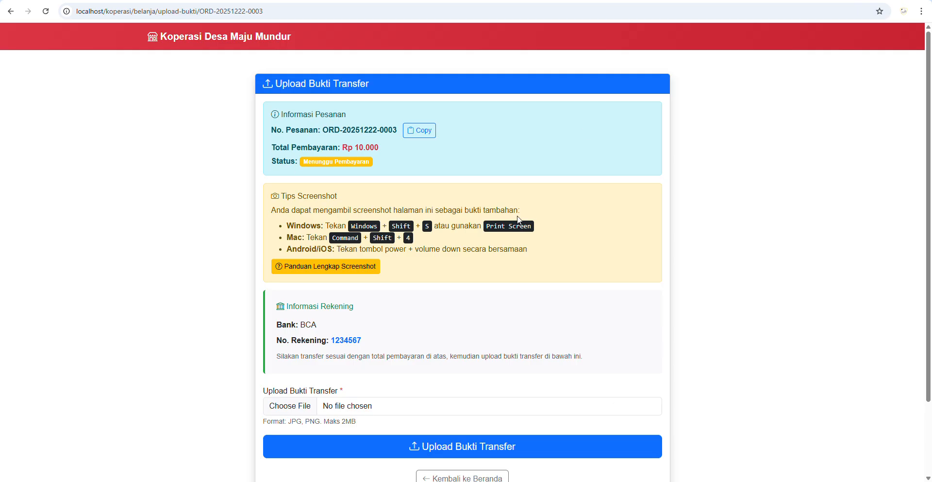
- Copy the new order's number, dismissing a WhatsApp notification along the way
scroll(487, 229, "down", 2)
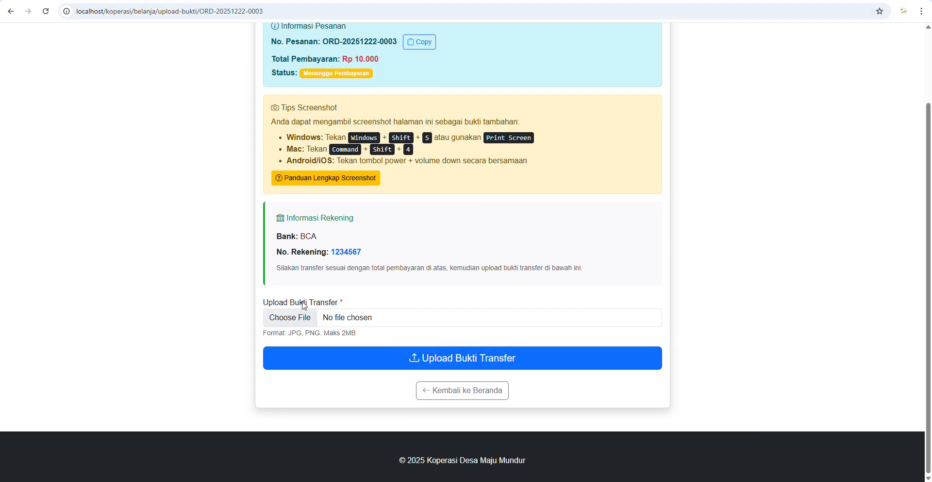
scroll(354, 187, "up", 2)
left_click(425, 131)
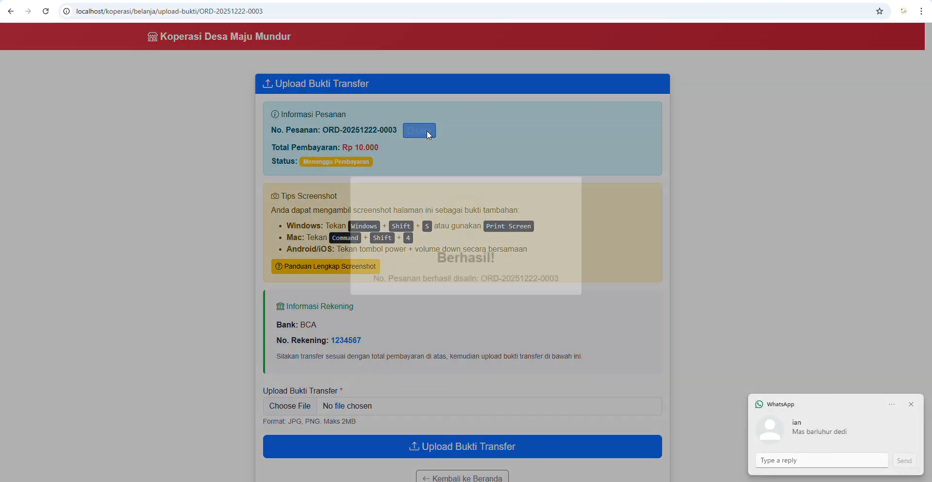
left_click(912, 405)
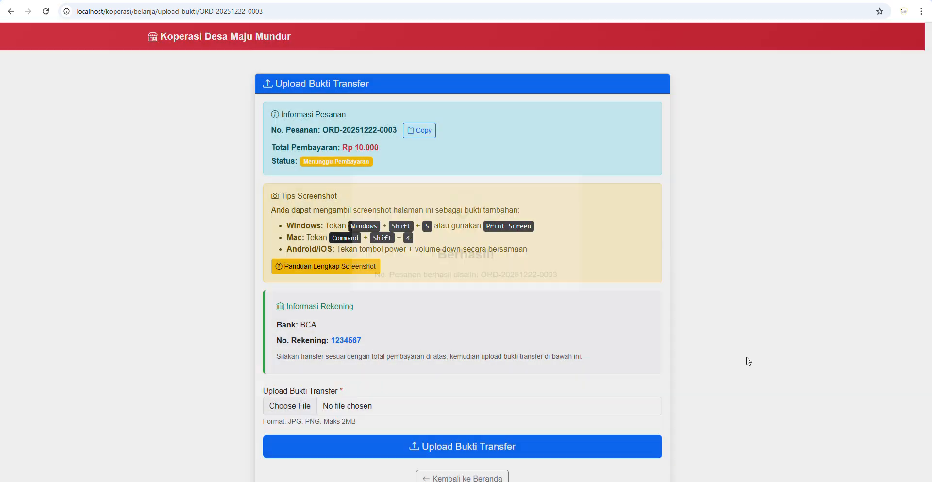
left_click(415, 129)
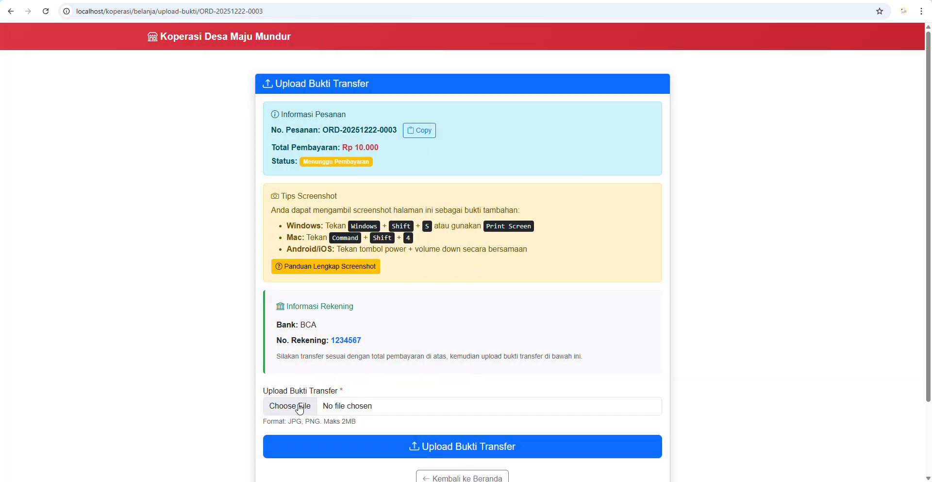
- Upload the stamp photo from Downloads as the transfer proof
left_click(300, 405)
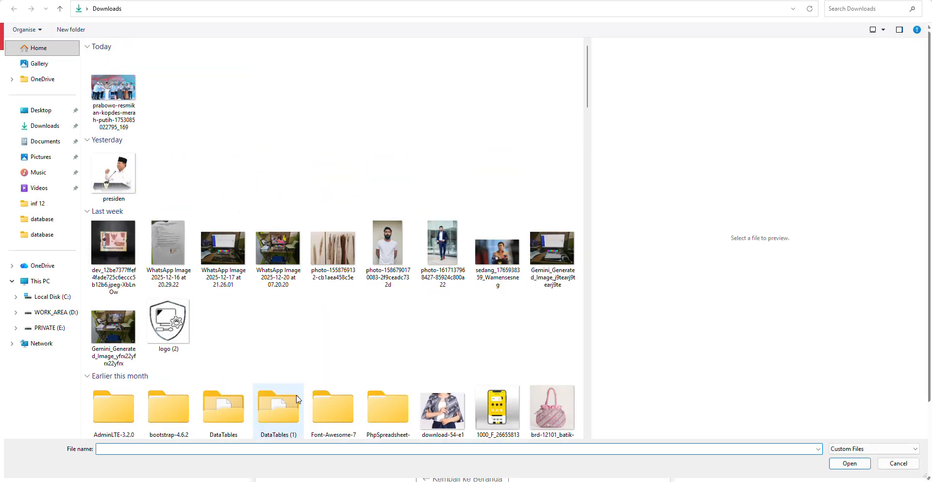
double_click(112, 267)
scroll(443, 344, "down", 5)
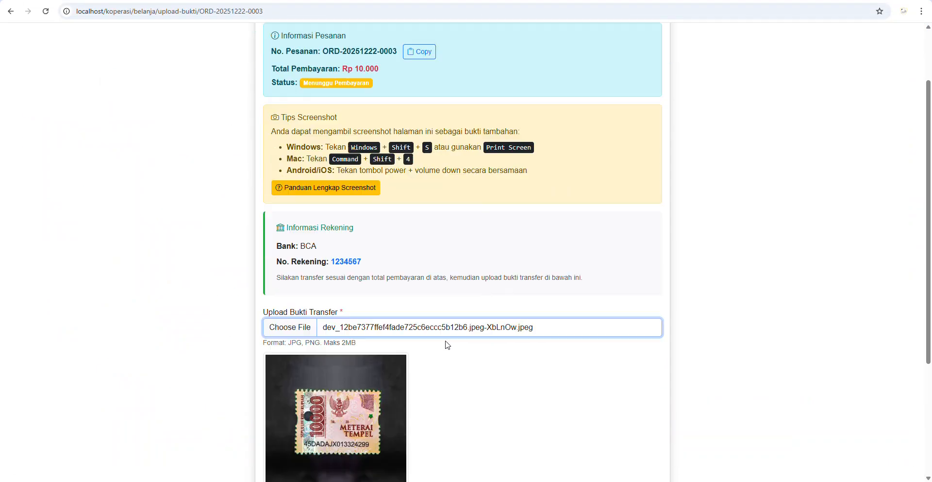
left_click(492, 374)
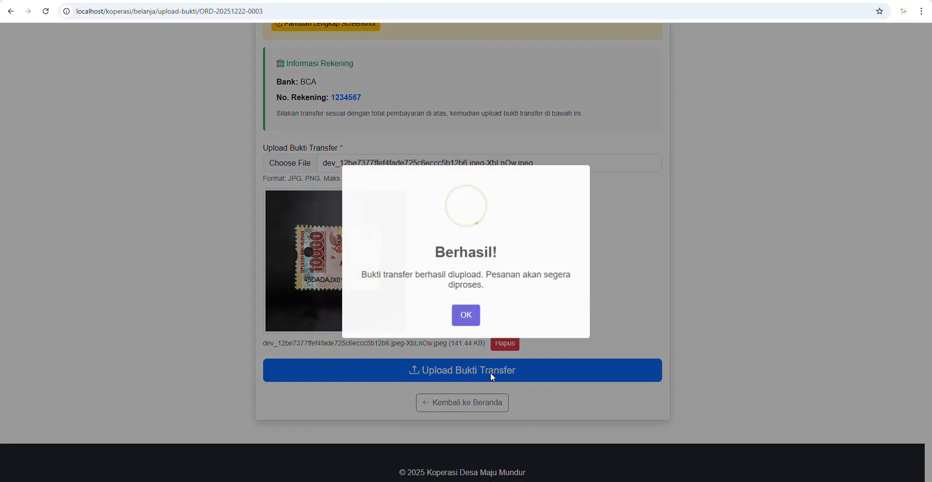
left_click(465, 316)
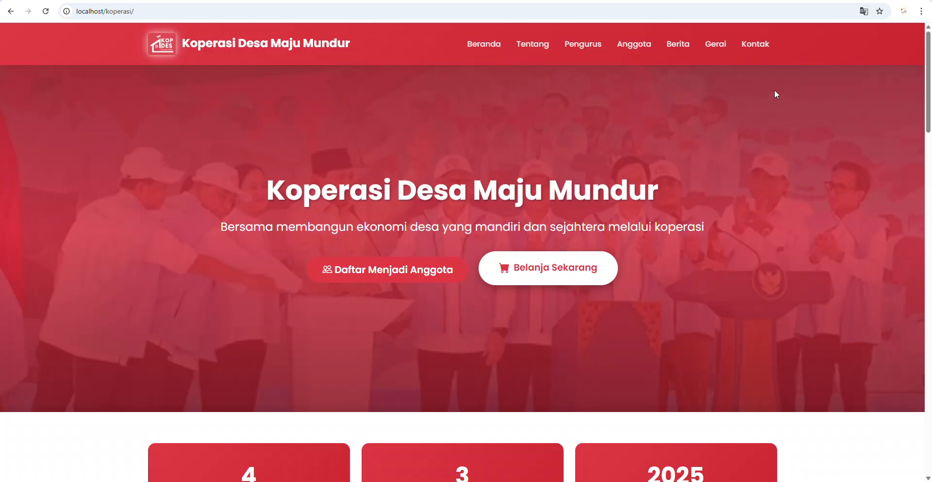
- Look up the guest order's status by pasting its number into Cek Pesanan
left_click(547, 267)
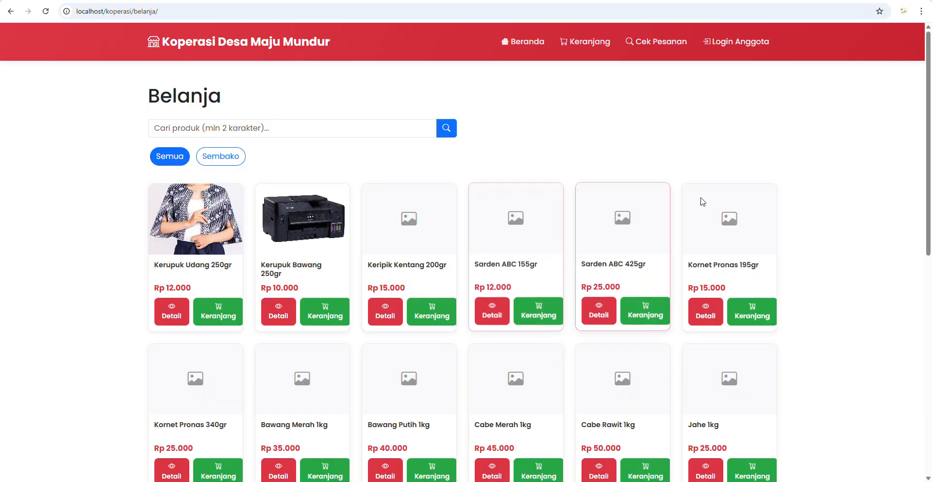
left_click(664, 44)
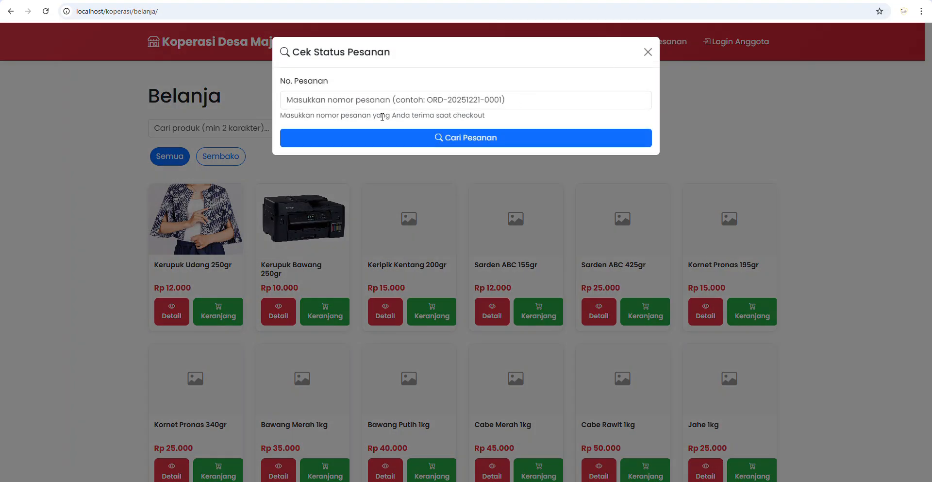
right_click(316, 107)
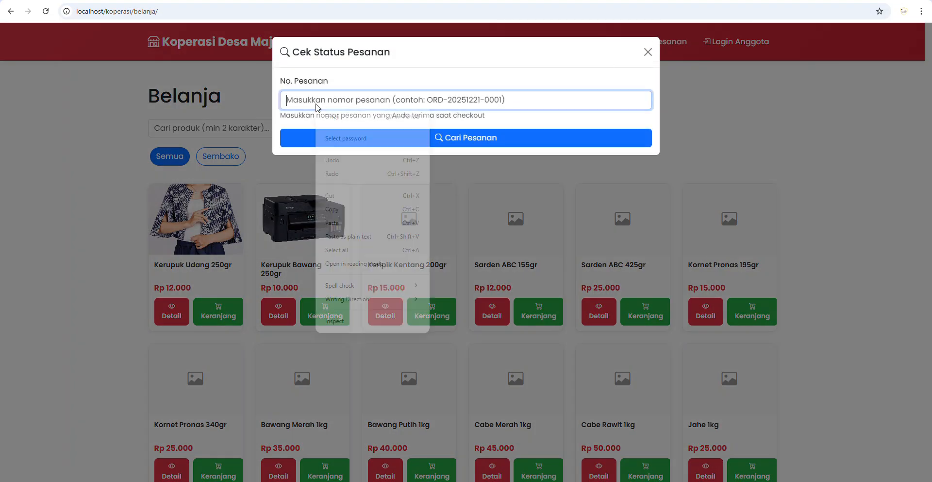
left_click(342, 222)
left_click(453, 146)
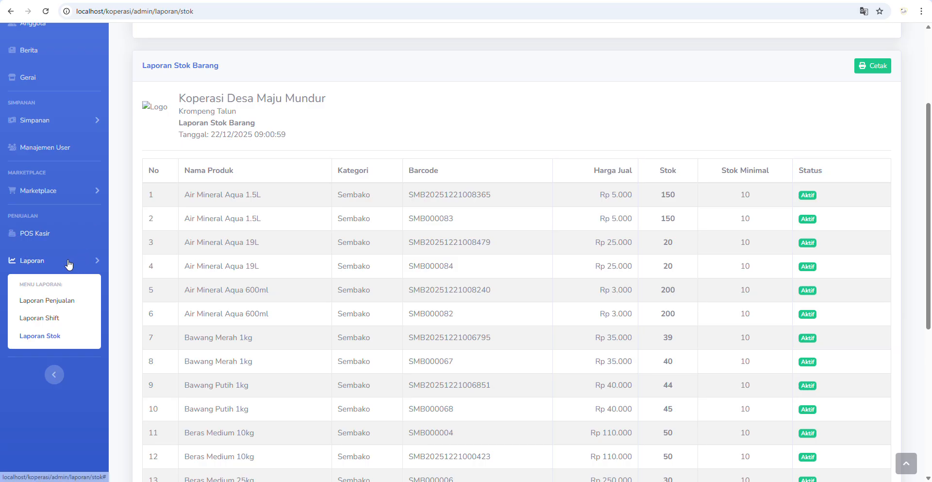
- Open Marketplace > Pesanan and select the newest order's buyer name with its Guest label
left_click(68, 191)
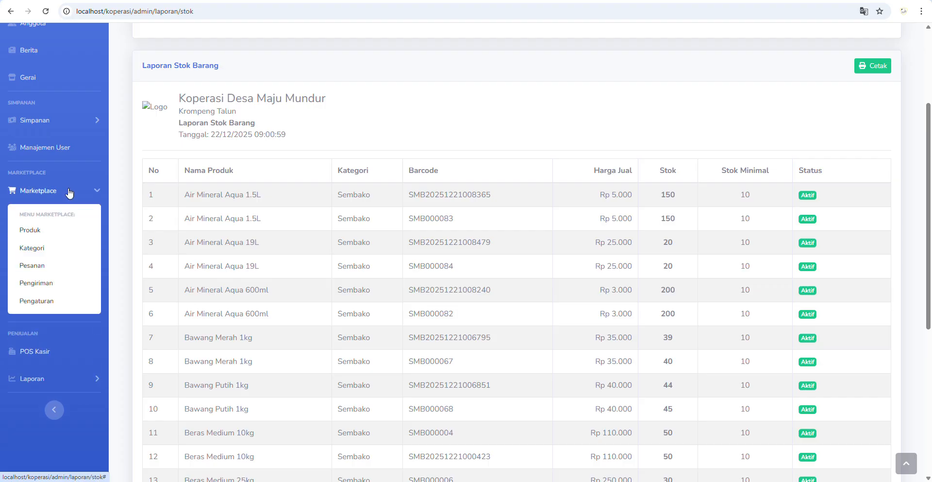
left_click(44, 263)
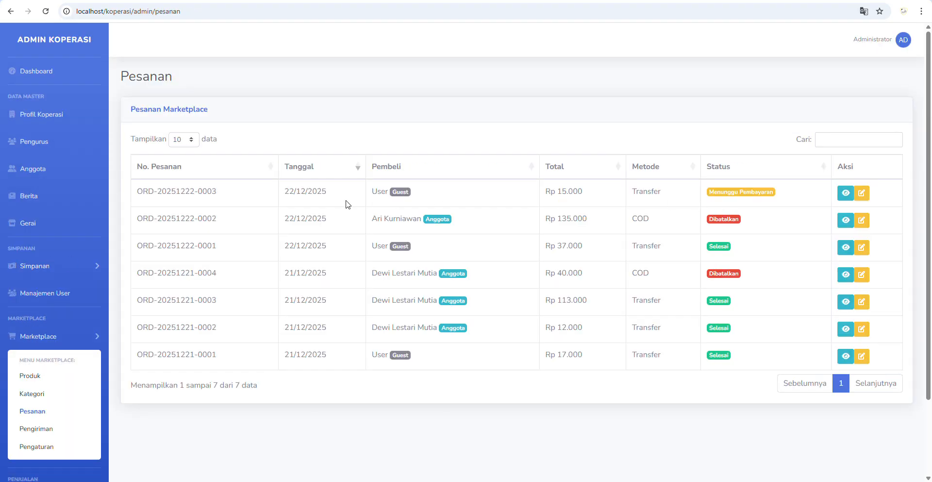
double_click(376, 191)
triple_click(407, 192)
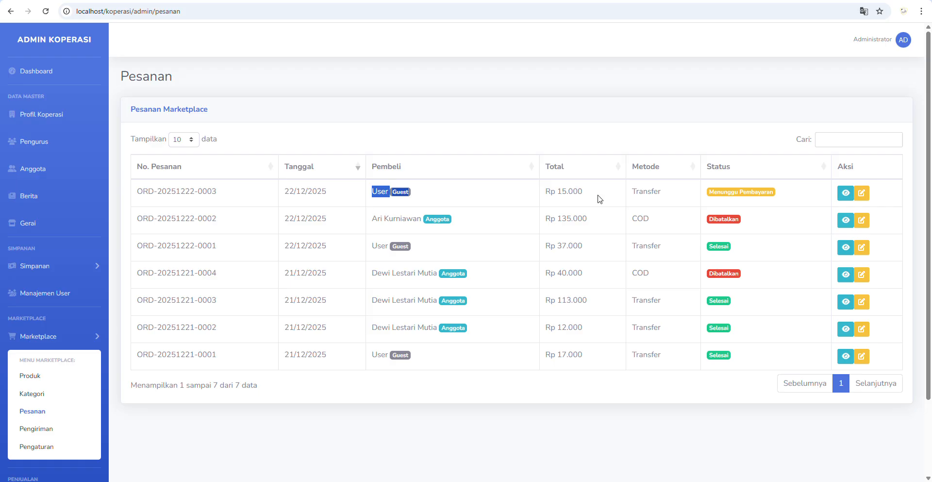
left_click(845, 192)
scroll(549, 249, "down", 4)
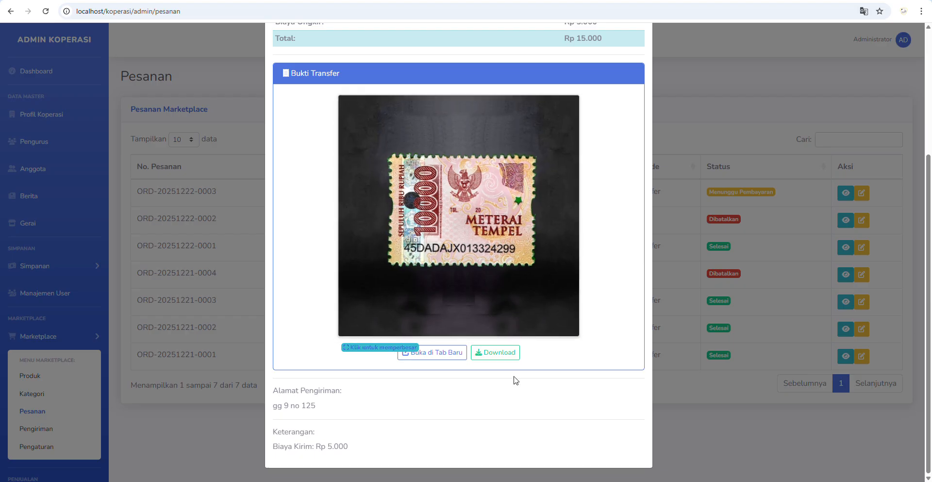
scroll(592, 150, "up", 4)
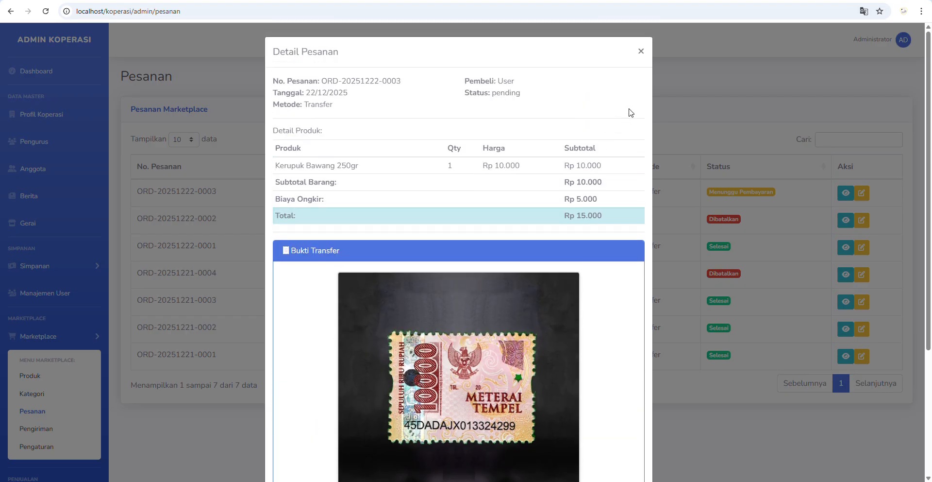
left_click(641, 51)
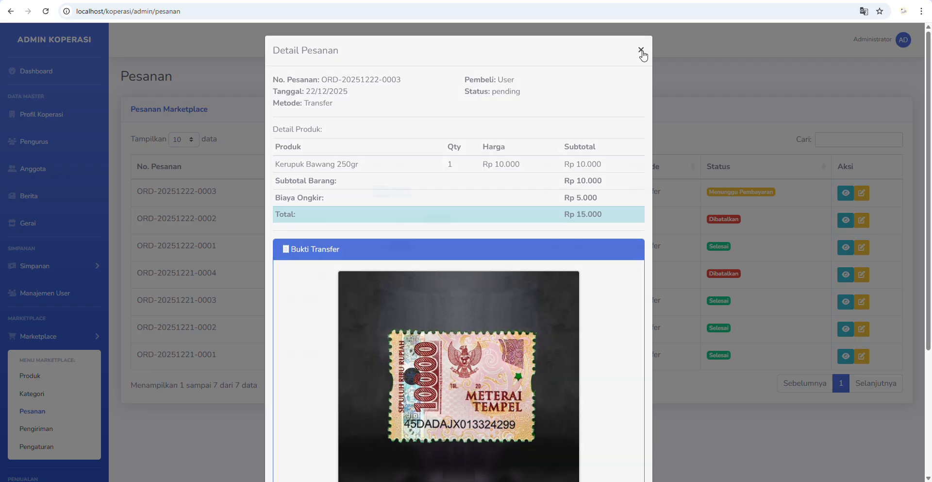
left_click(865, 193)
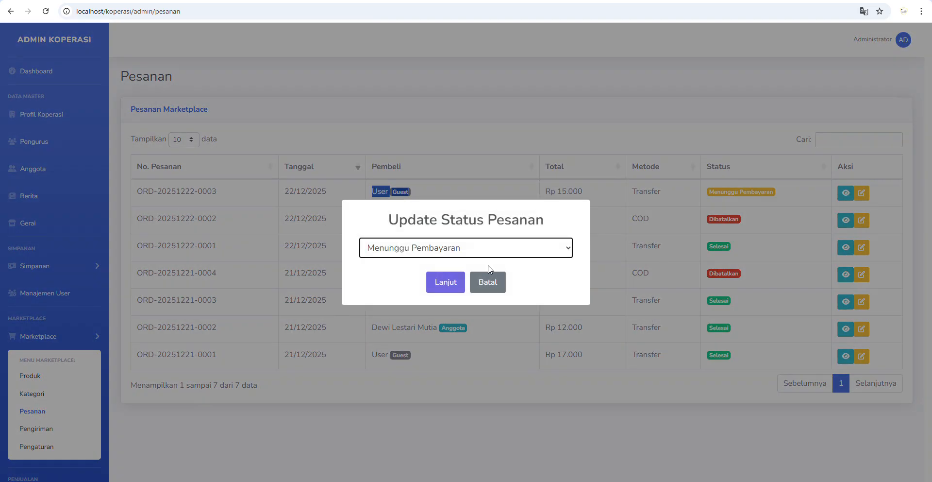
left_click(445, 246)
left_click(425, 283)
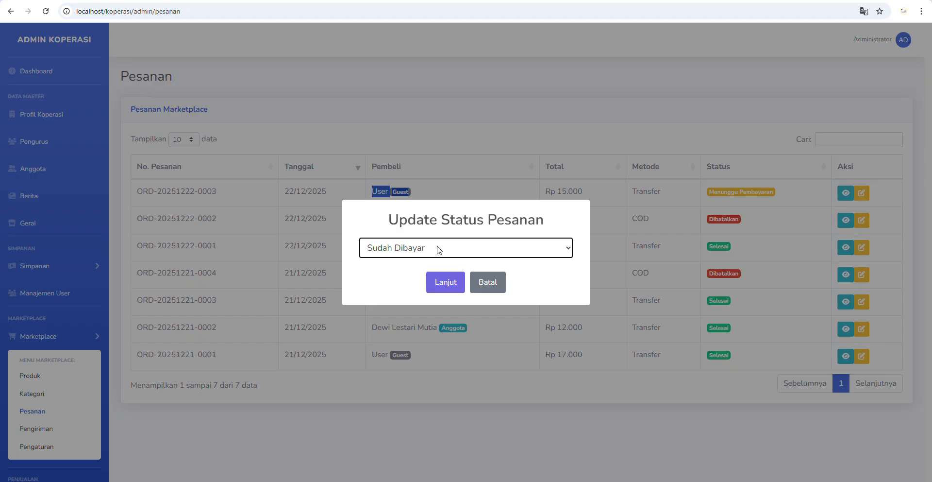
left_click(438, 250)
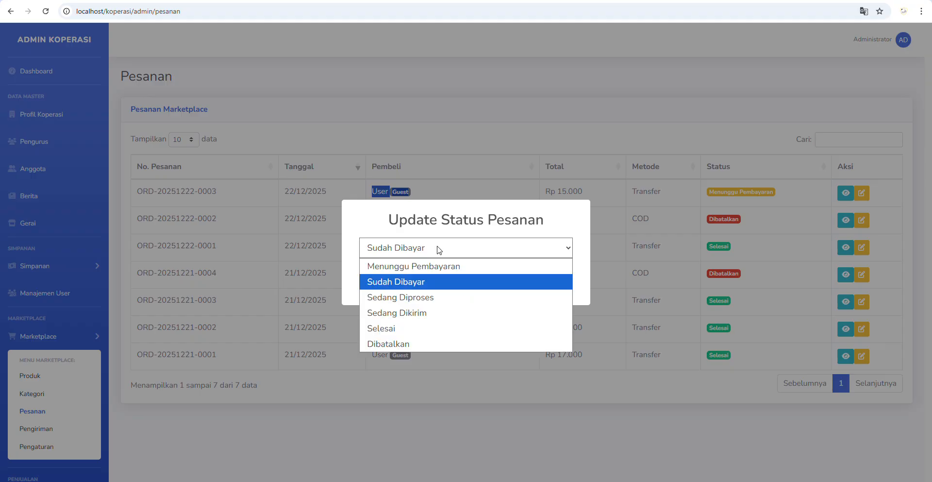
left_click(406, 297)
left_click(441, 287)
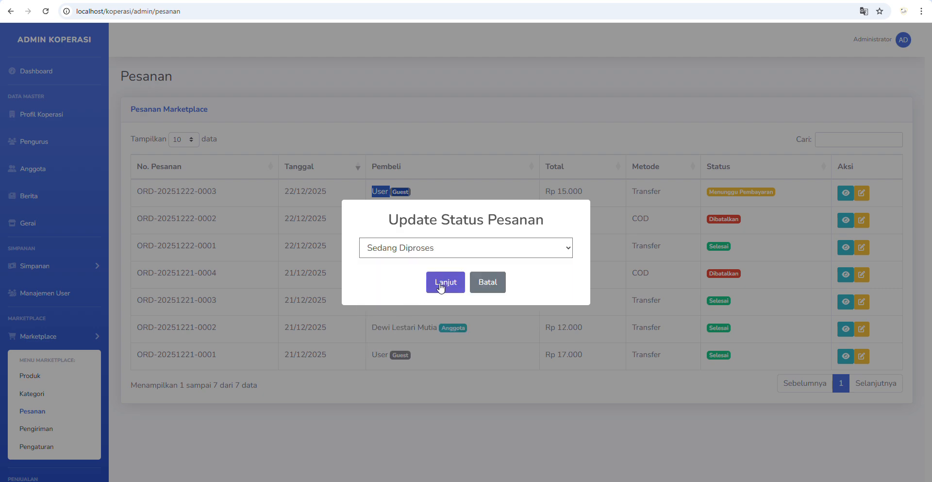
left_click(468, 313)
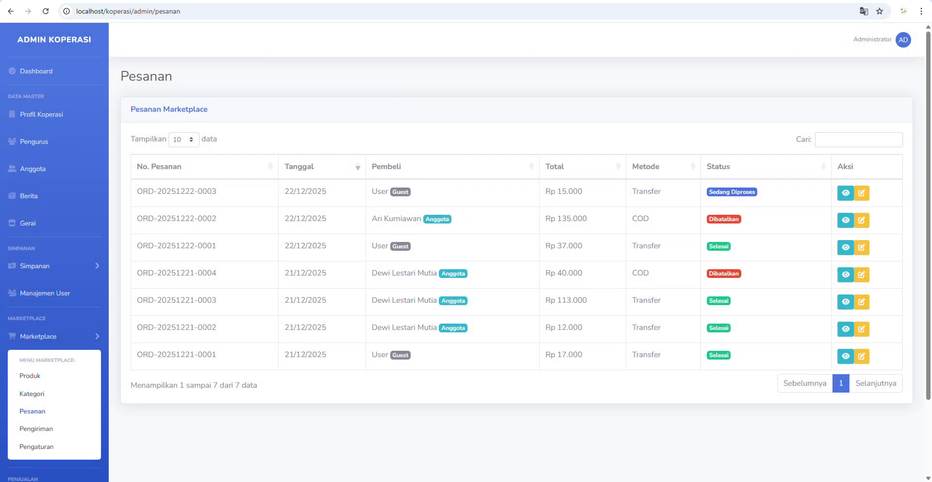
- Re-run Cari Pesanan in the shop window to confirm Sedang Diproses, then return to the admin list
key("alt+Tab")
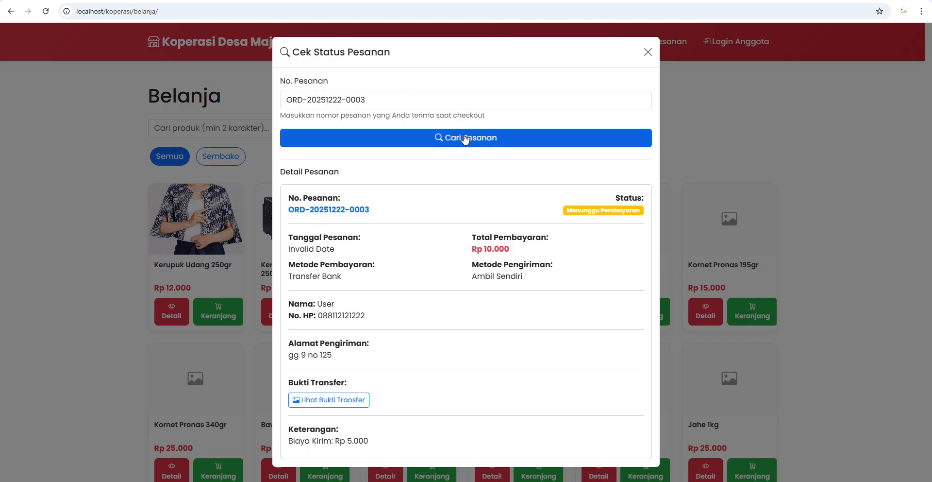
left_click(466, 138)
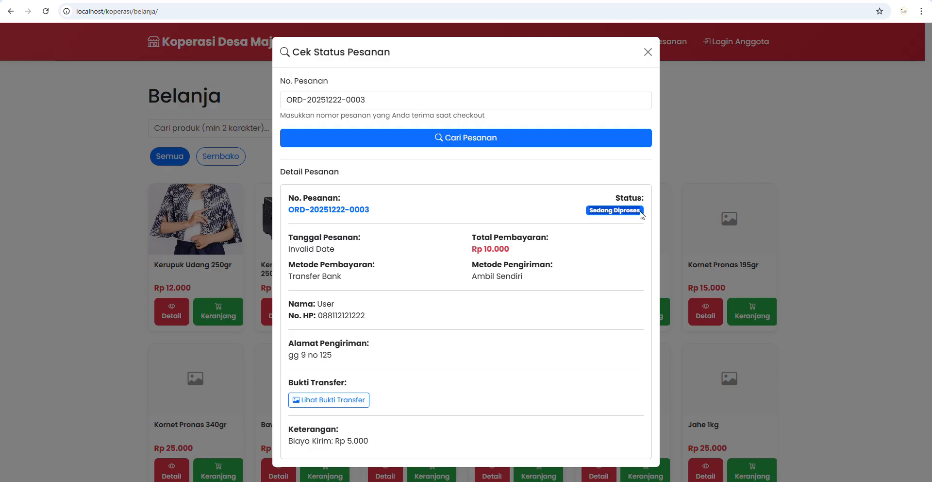
key("alt+Tab")
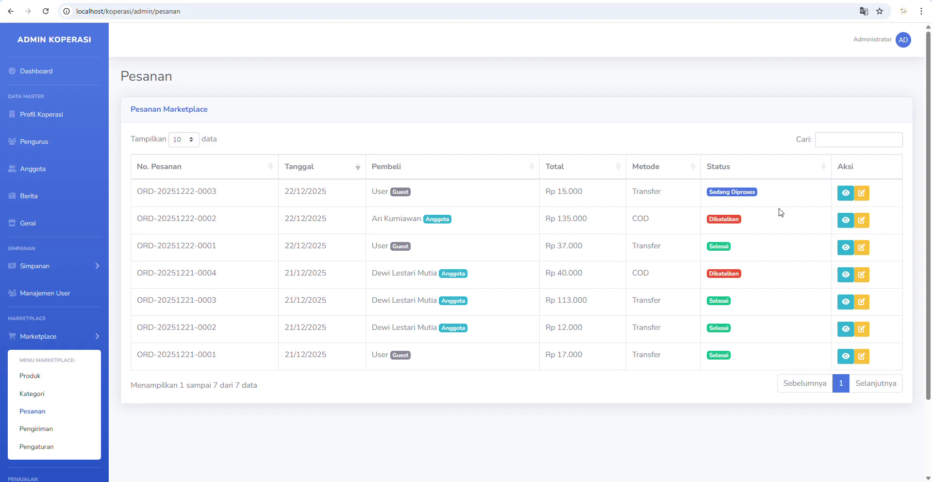
left_click(869, 195)
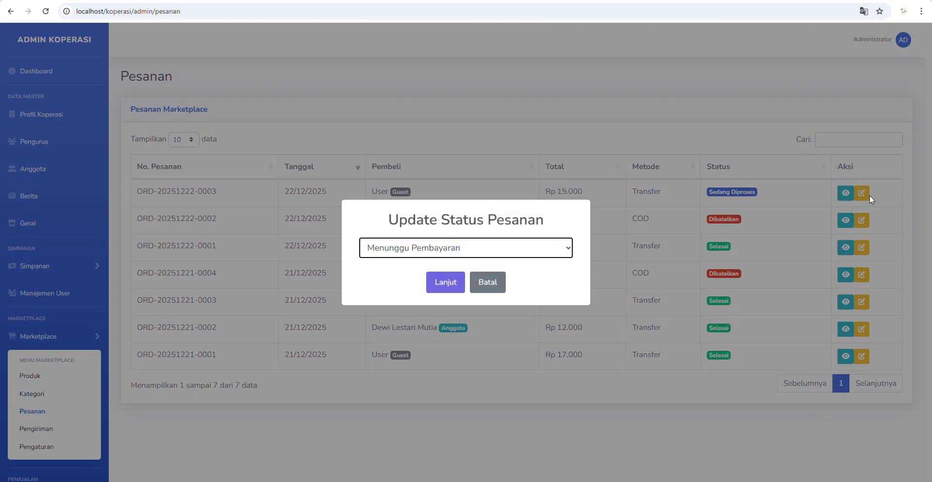
left_click(502, 255)
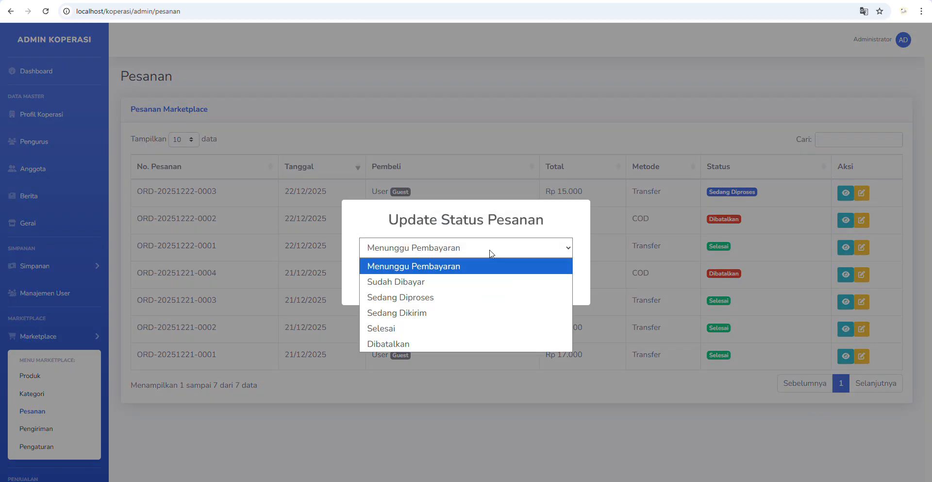
left_click(413, 313)
left_click(440, 291)
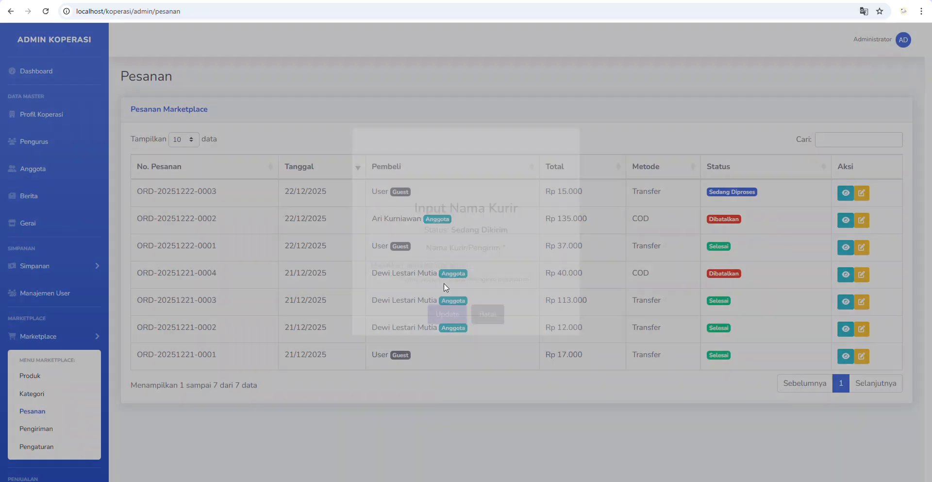
left_click(425, 290)
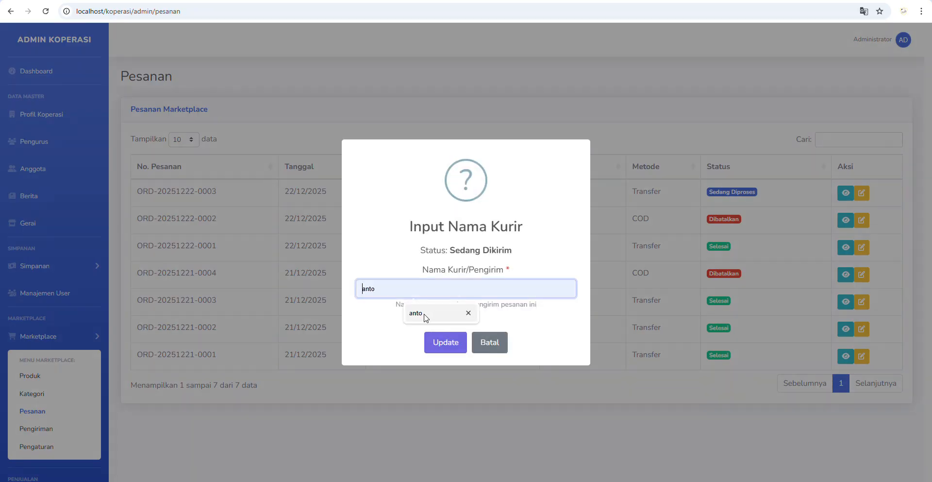
left_click(426, 314)
left_click(451, 342)
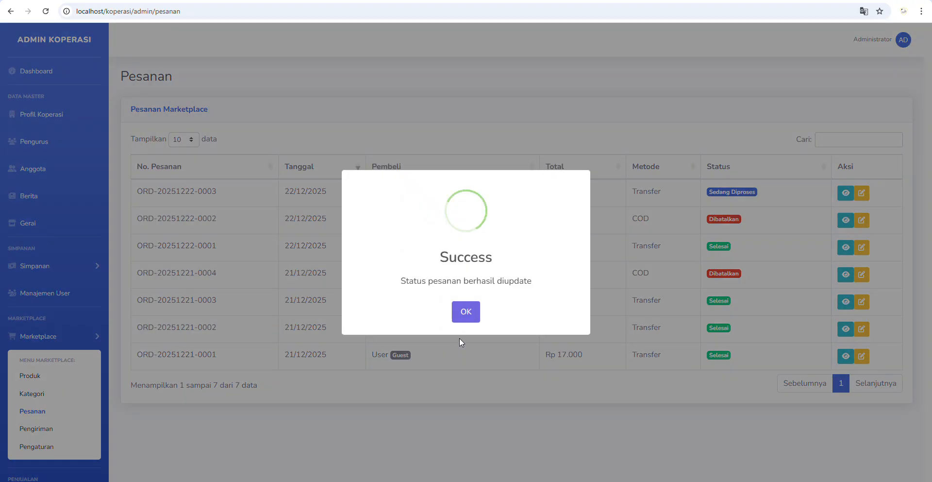
- Open Marketplace > Pengiriman and start a WhatsApp message to the buyer
left_click(465, 312)
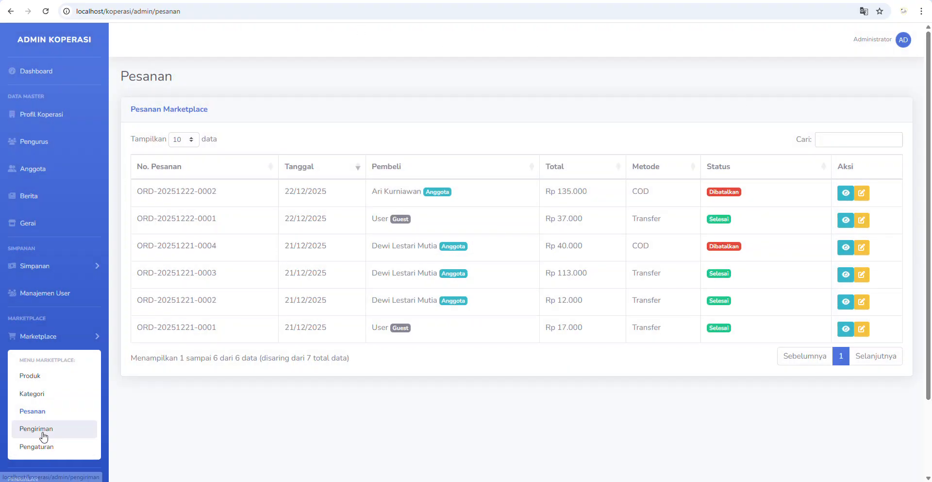
left_click(72, 431)
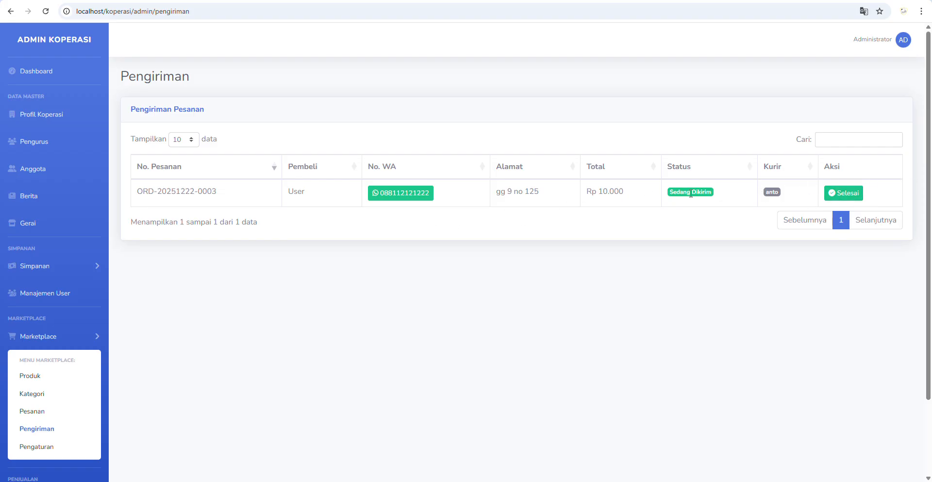
left_click(402, 194)
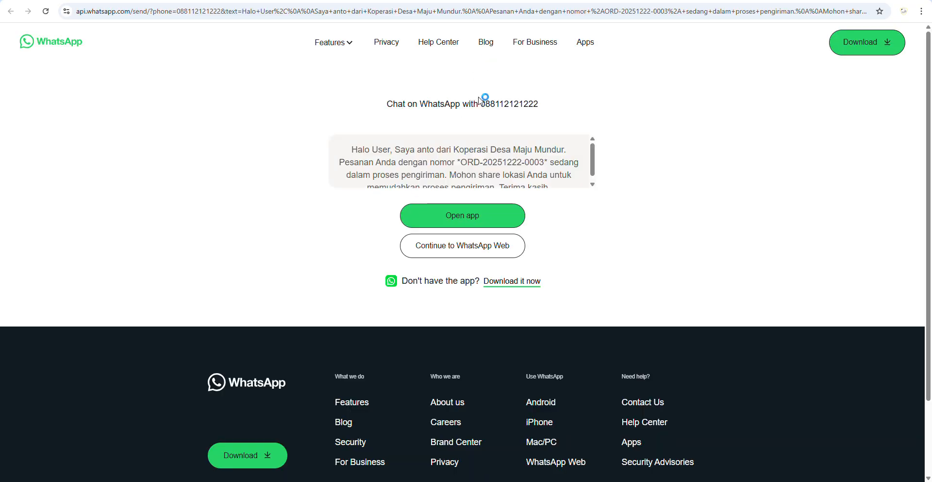
- Review the prefilled WhatsApp delivery notice asking the buyer to share their location, then return to Pengiriman
left_click(646, 481)
left_click_drag(354, 150, 552, 172)
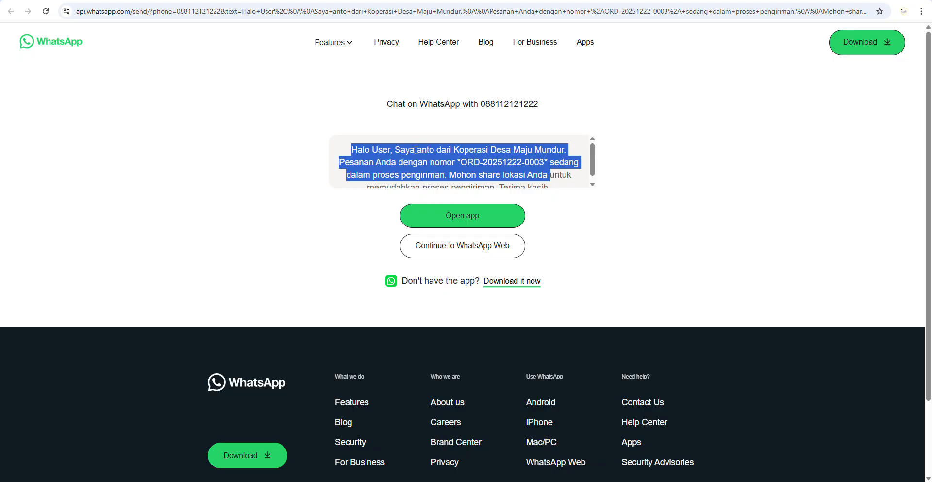
left_click(515, 152)
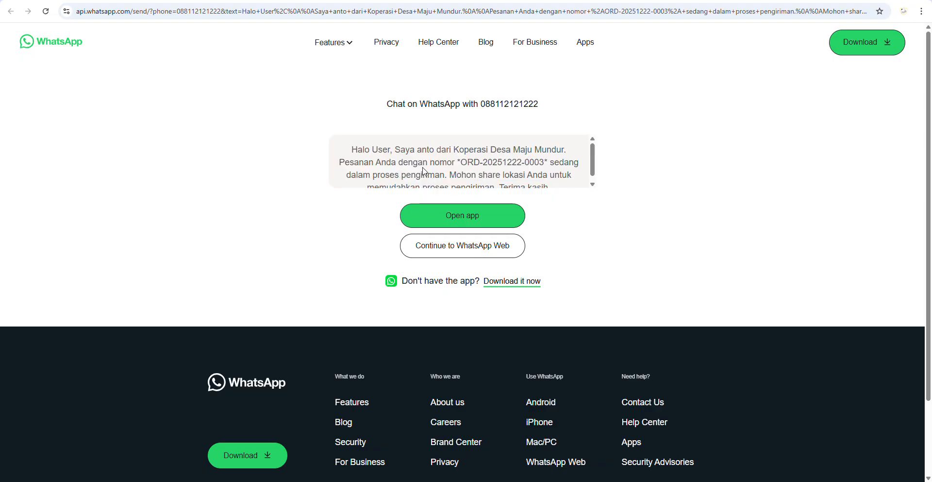
scroll(466, 167, "down", 1)
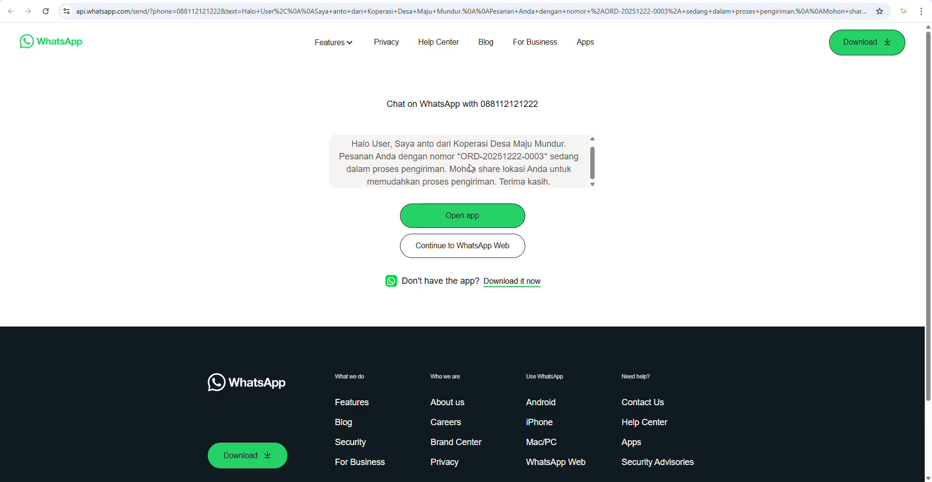
left_click_drag(454, 171, 537, 170)
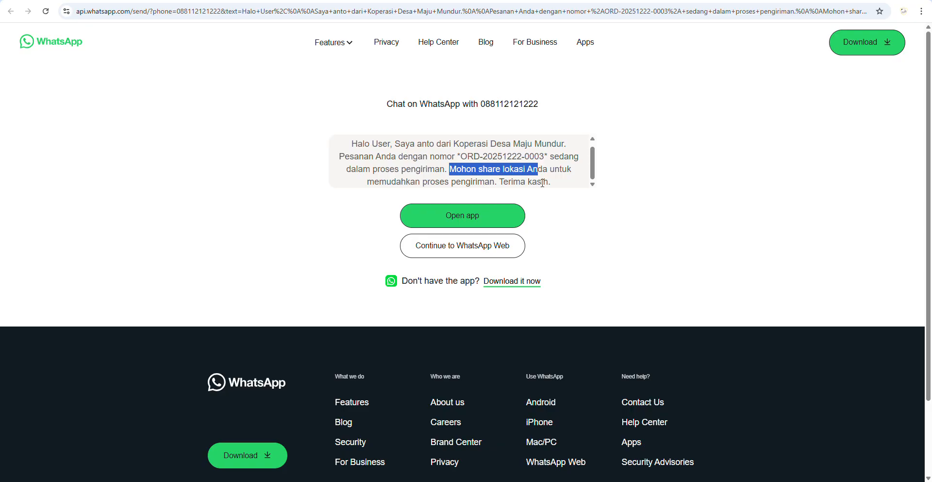
left_click(315, 1)
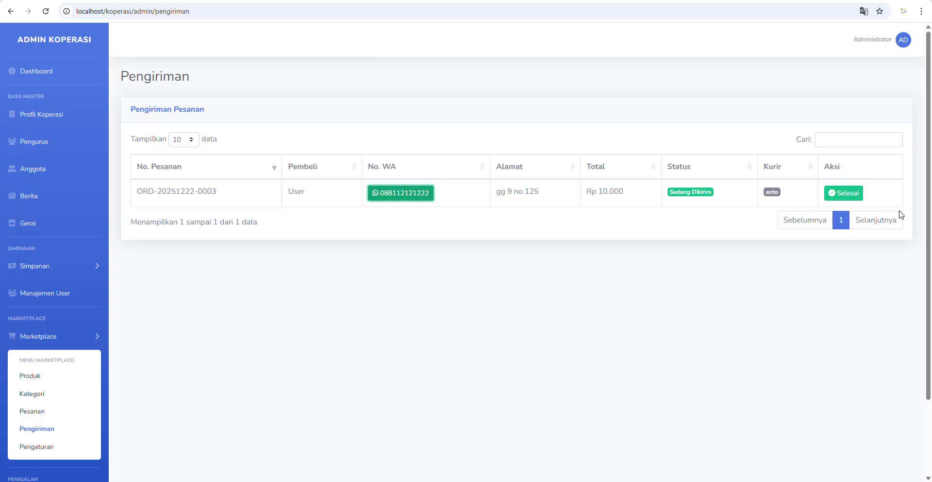
- Mark the shipped order Selesai, confirm with Ya, and open the Pesanan list
left_click(851, 194)
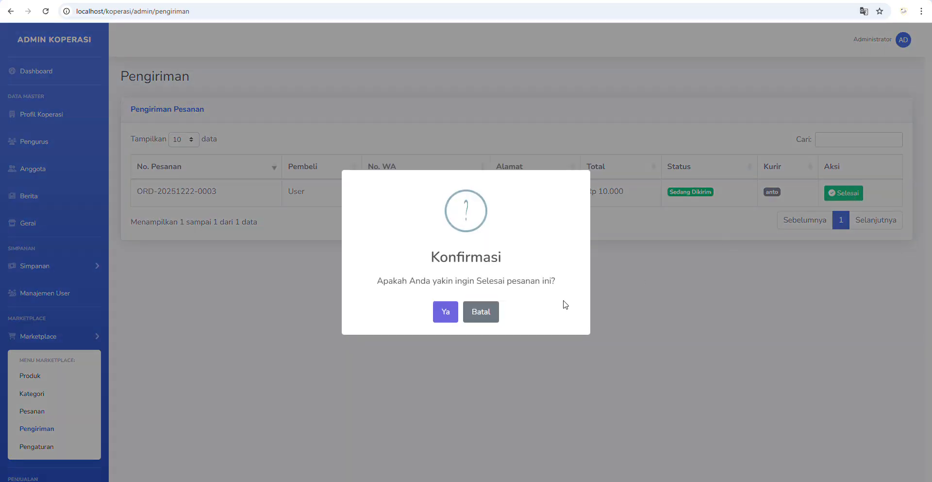
left_click(445, 312)
left_click(466, 312)
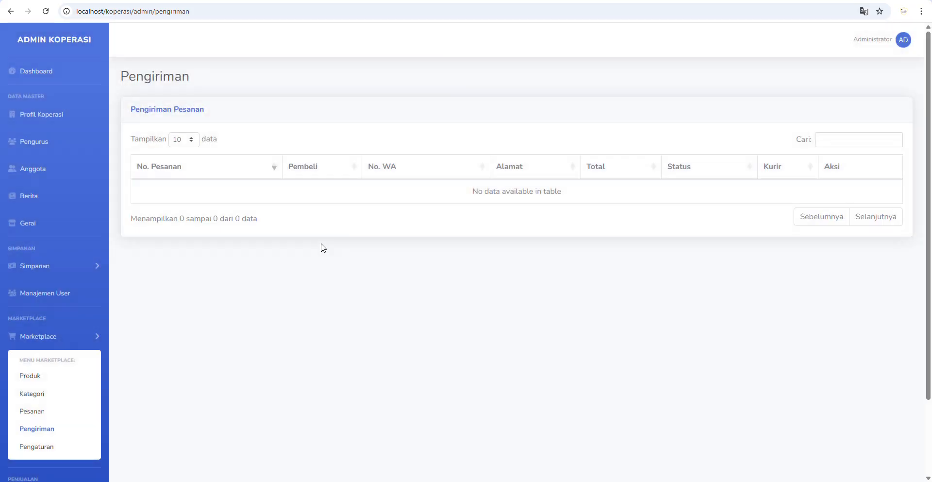
left_click(32, 412)
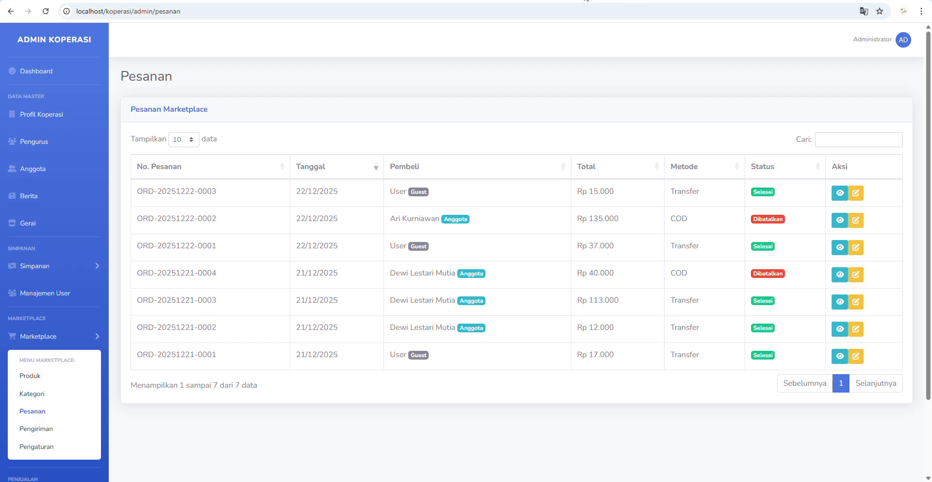
- Recheck the order in Cek Status Pesanan to confirm it shows Selesai, then close it
key("alt+Tab")
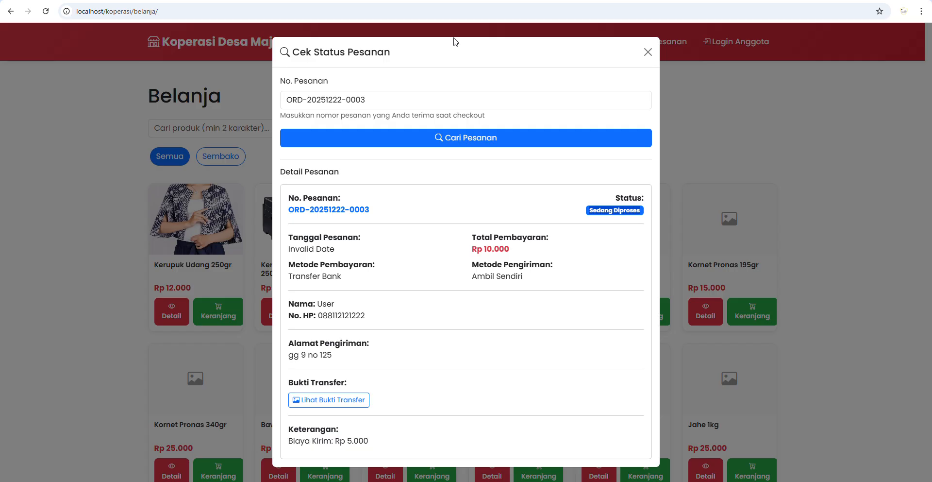
left_click(491, 141)
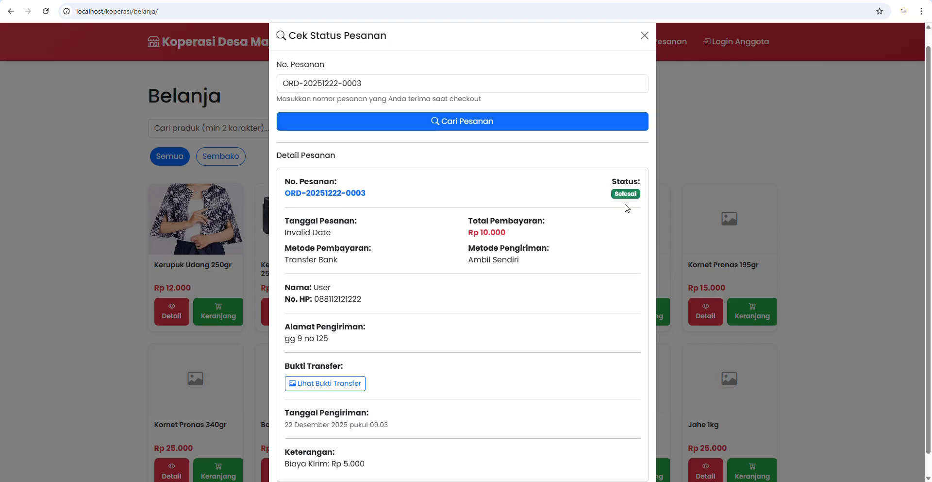
left_click_drag(614, 196, 634, 187)
left_click(644, 35)
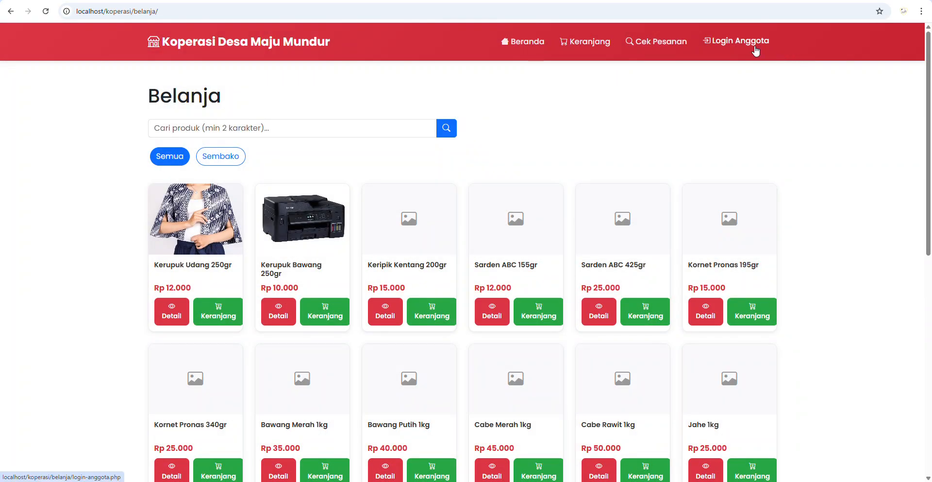
left_click(757, 48)
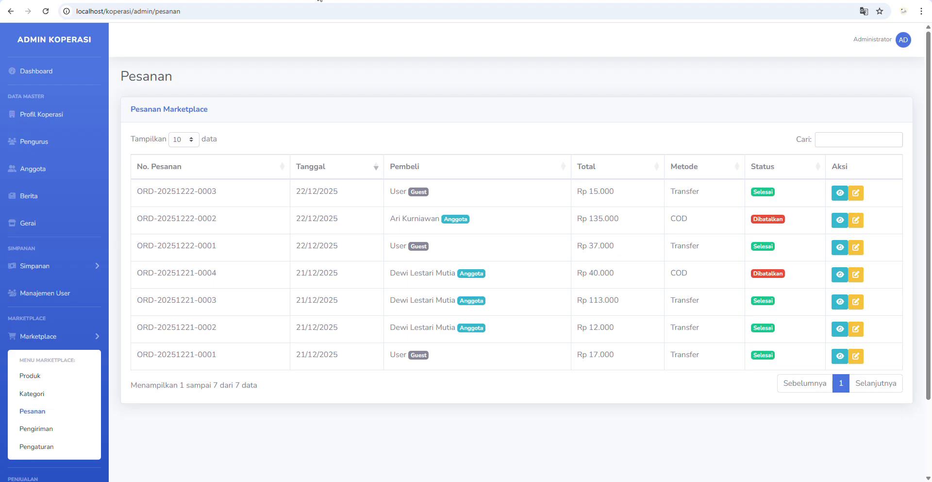
- Copy the third member's NIK from Data Anggota into the Login Anggota NIK field
left_click(47, 179)
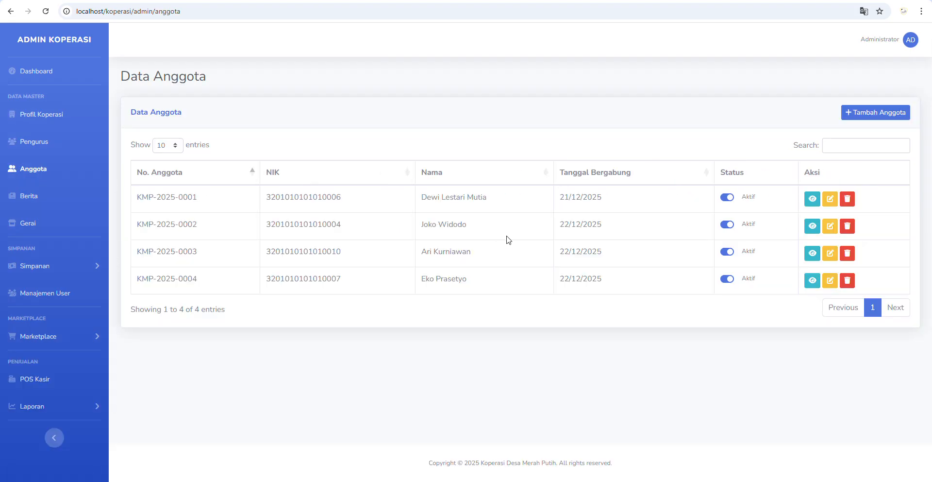
double_click(309, 256)
right_click(309, 257)
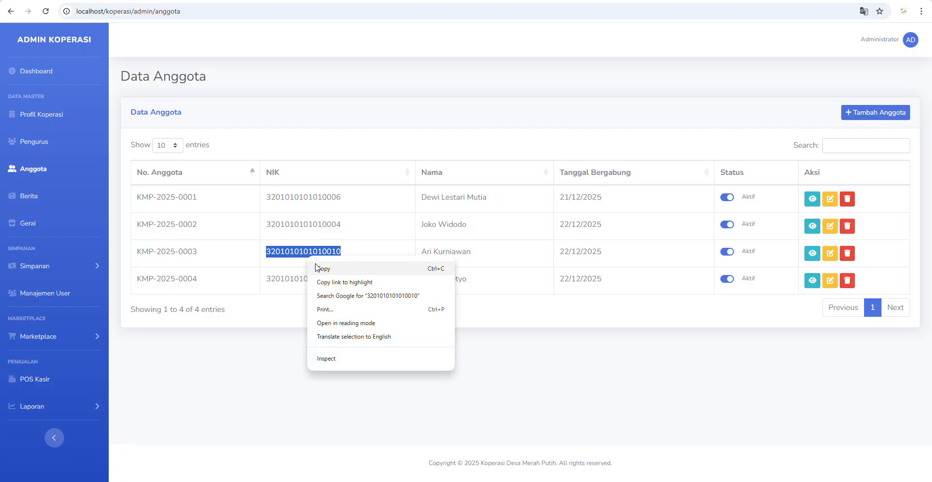
left_click(322, 266)
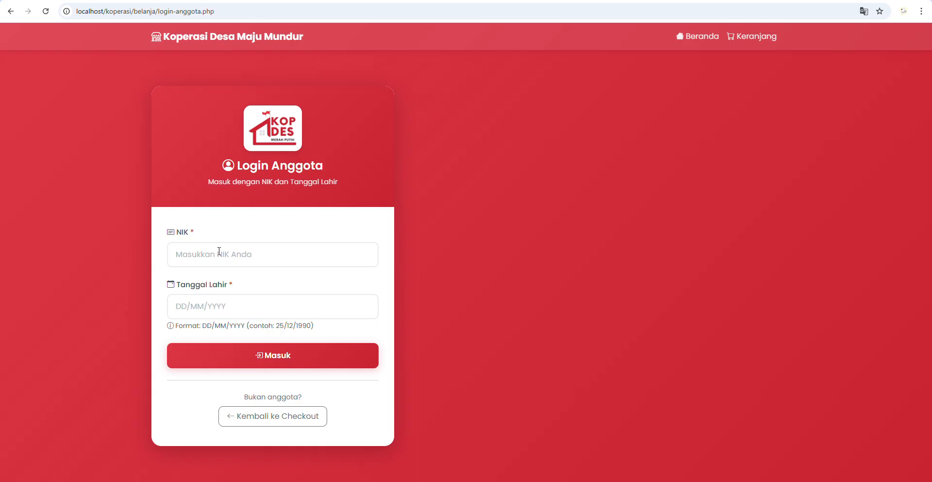
right_click(218, 248)
left_click(235, 159)
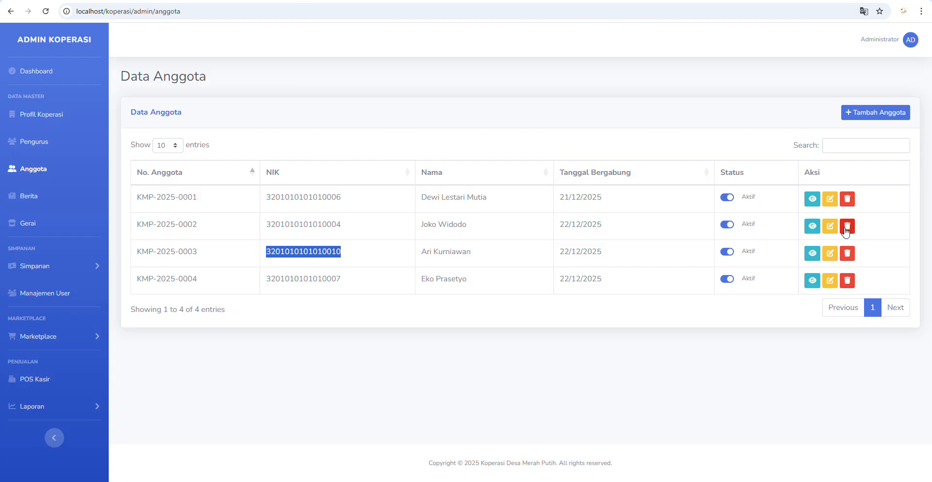
- Enter the member's birth date, log in, and show the Riwayat Belanja purchase history
left_click(813, 253)
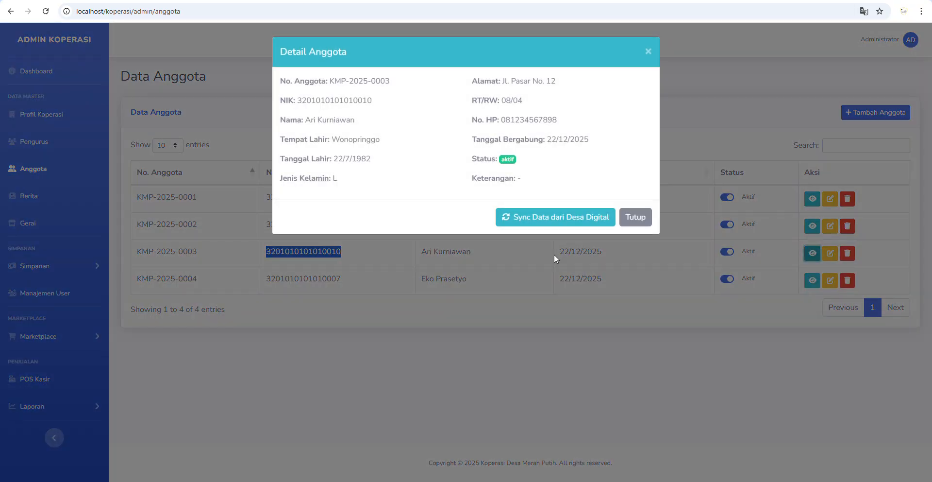
left_click(335, 161)
left_click_drag(335, 160, 372, 160)
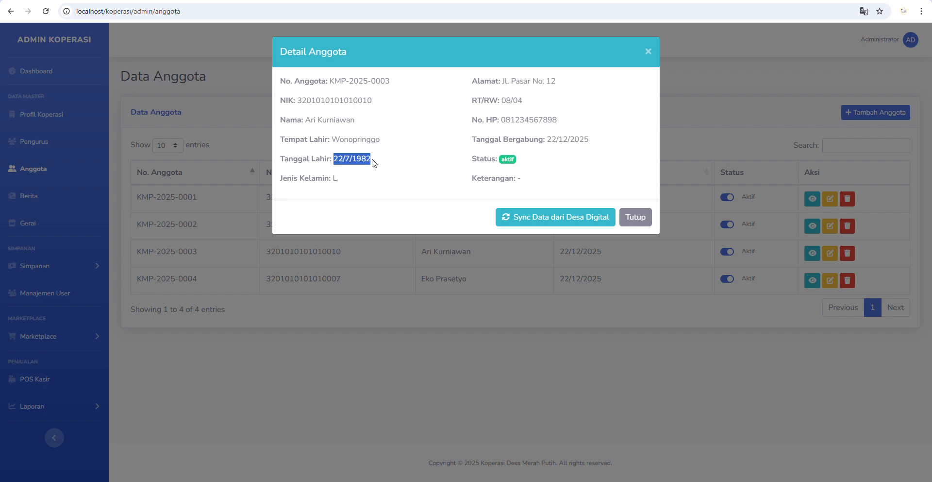
left_click(204, 4)
left_click(179, 302)
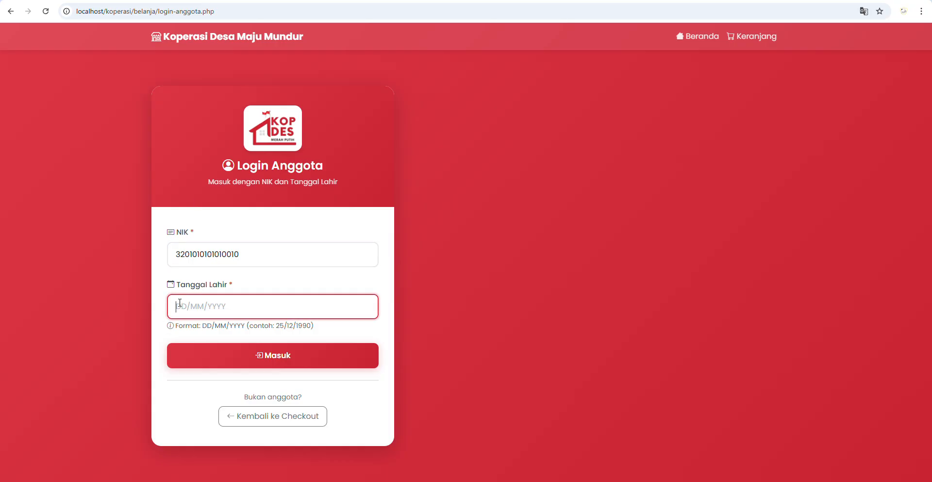
type("22/07/1982")
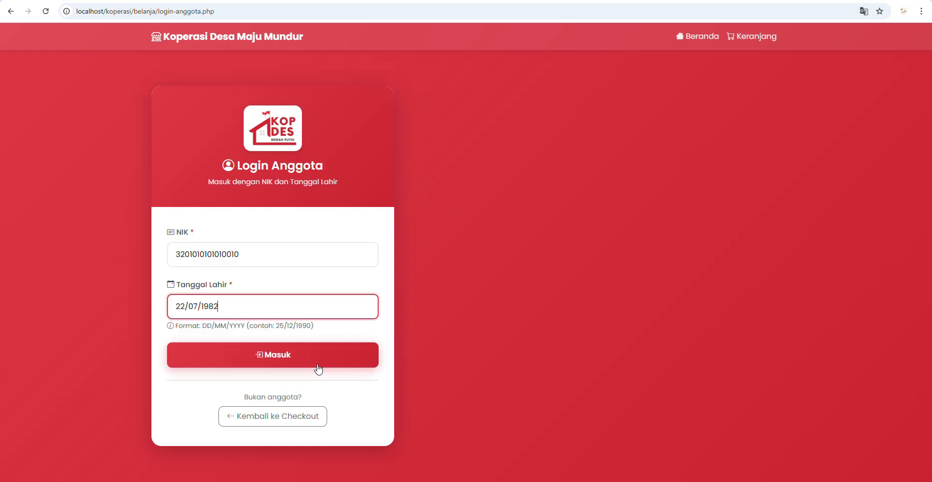
left_click(310, 352)
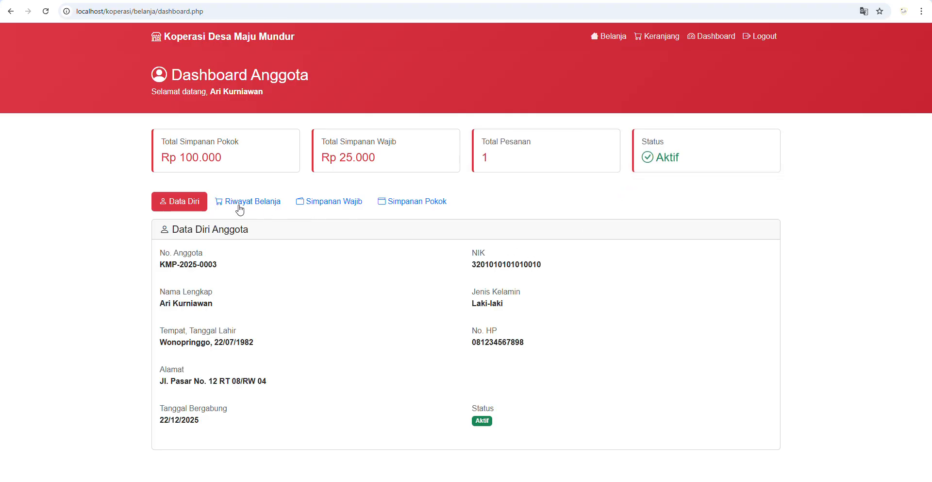
left_click(237, 205)
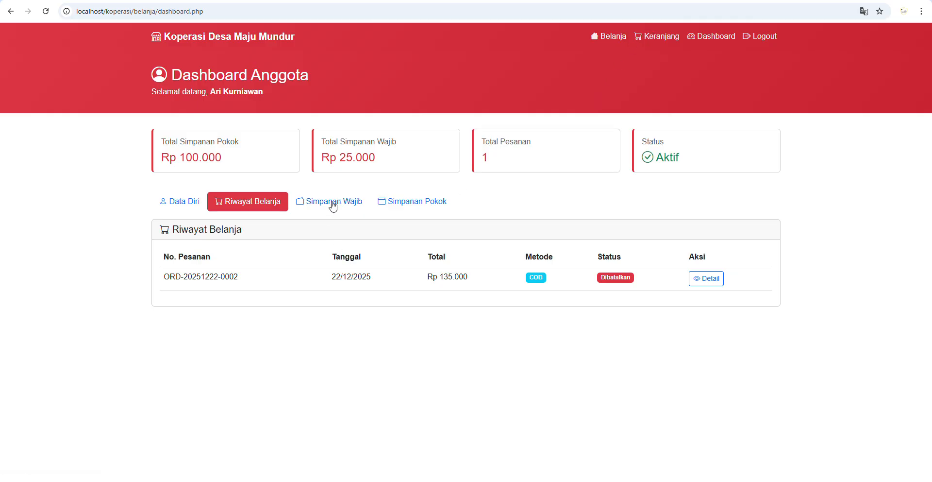
- Review the member's Simpanan Wajib, Simpanan Pokok and Riwayat Belanja tabs, then go to the Belanja shop
left_click(333, 203)
left_click(409, 205)
left_click(340, 209)
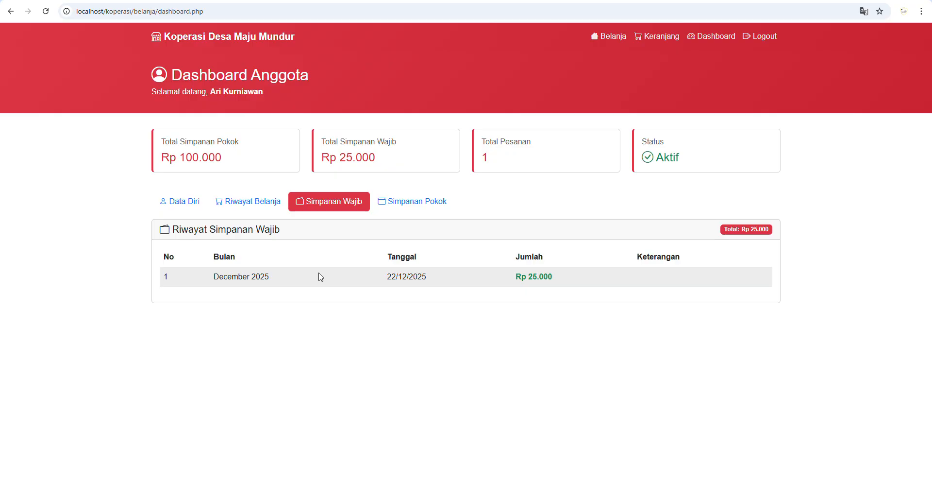
left_click(247, 206)
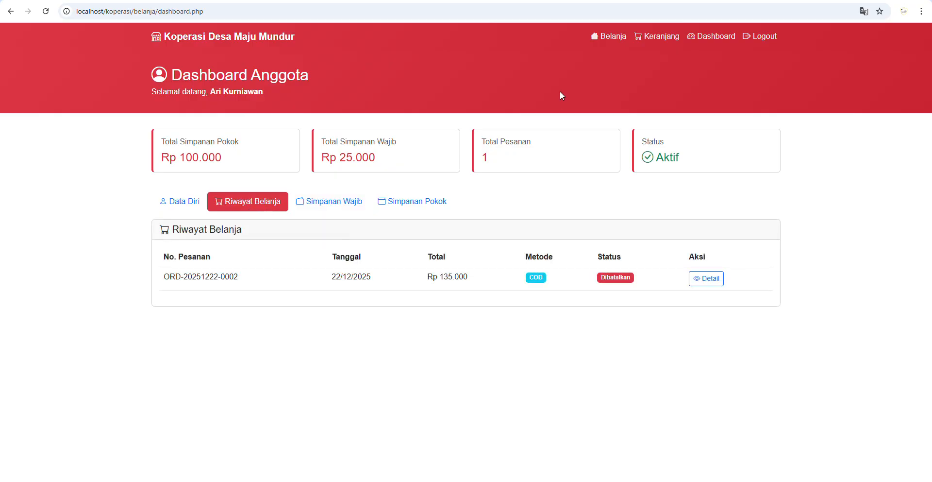
left_click(604, 36)
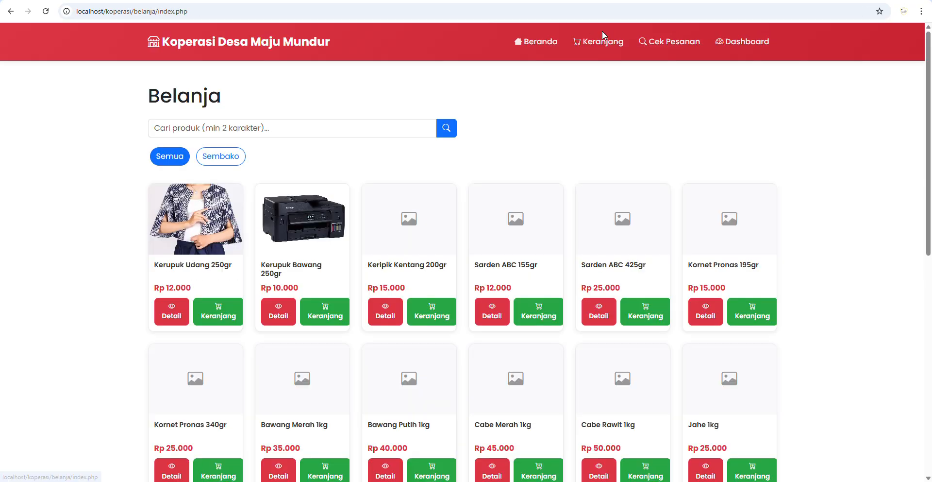
- Add Kerupuk Bawang 250gr ×1 and Kerupuk Udang 250gr ×2 to the cart and check out (Rp 34.000)
left_click(325, 318)
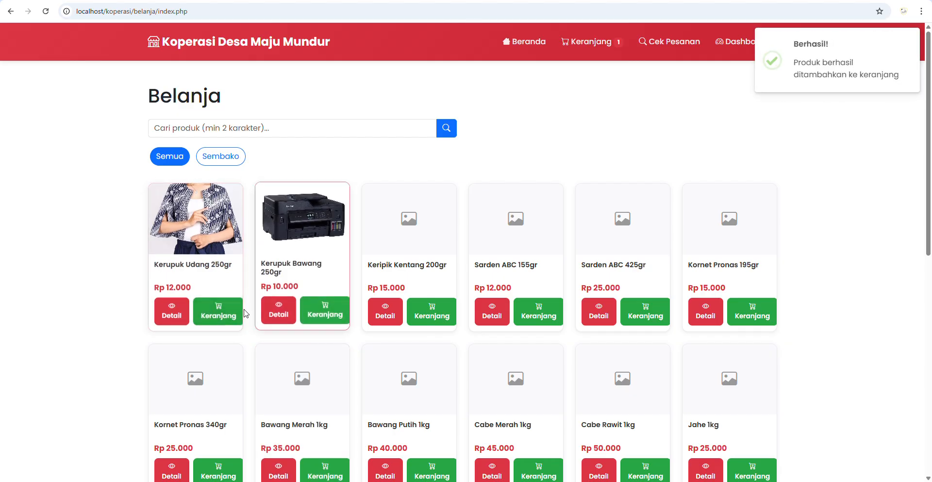
left_click(181, 315)
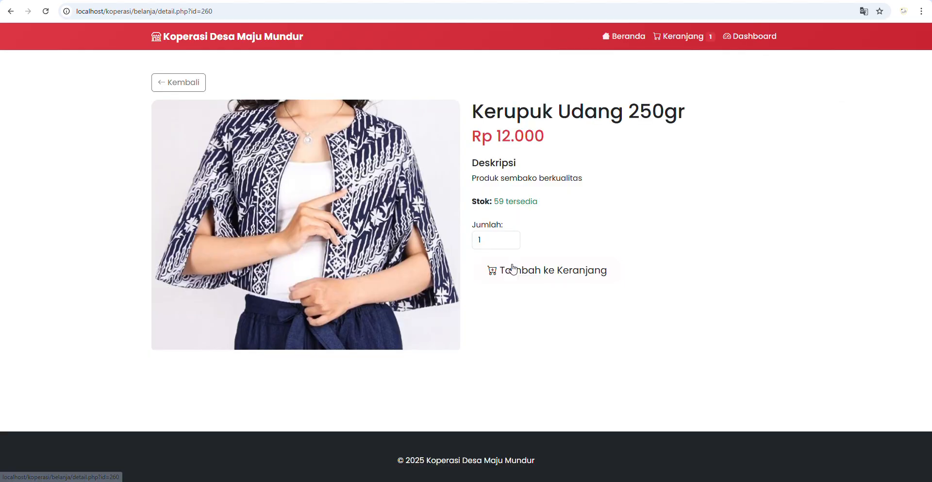
left_click(509, 236)
left_click_drag(491, 201, 513, 202)
left_click(557, 272)
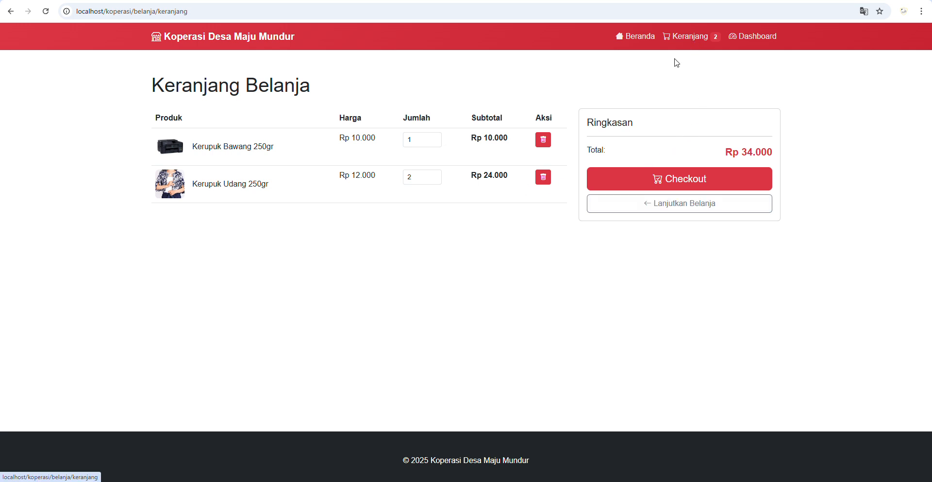
left_click(702, 186)
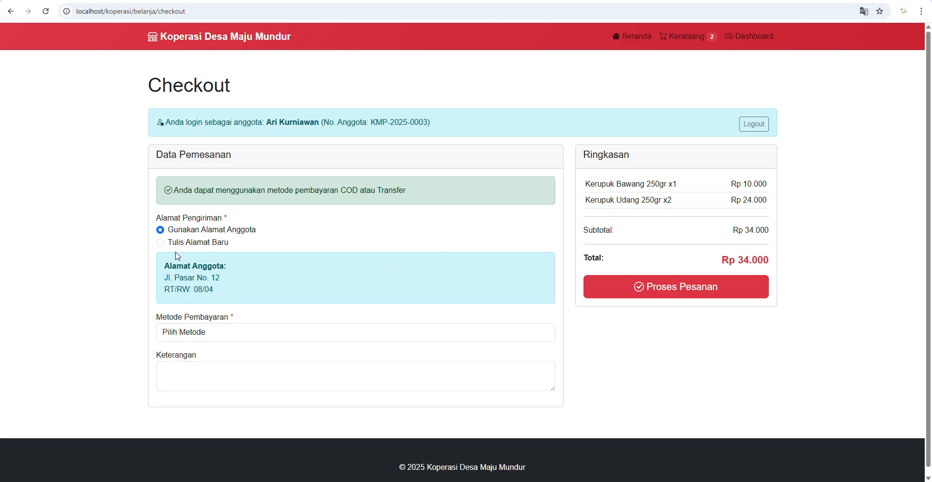
- Keep delivery to the member's registered address and choose COD as the payment method
left_click(194, 232)
left_click(185, 242)
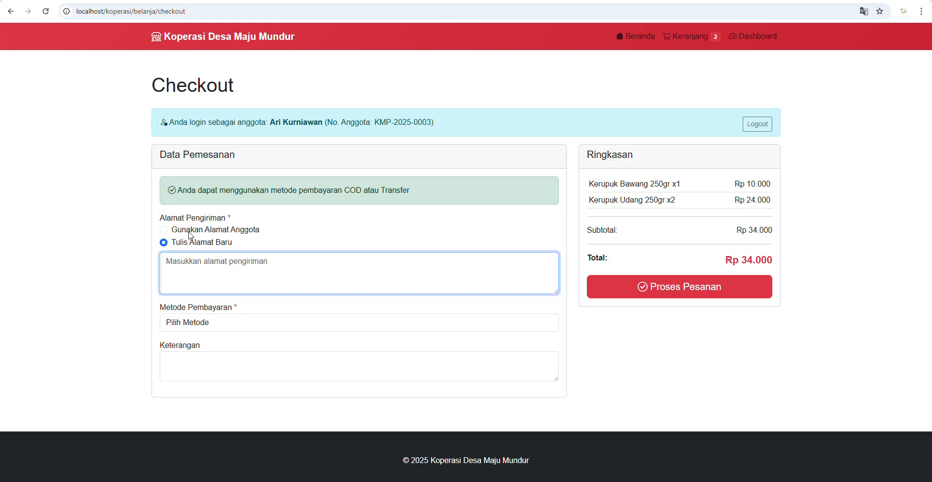
left_click(190, 235)
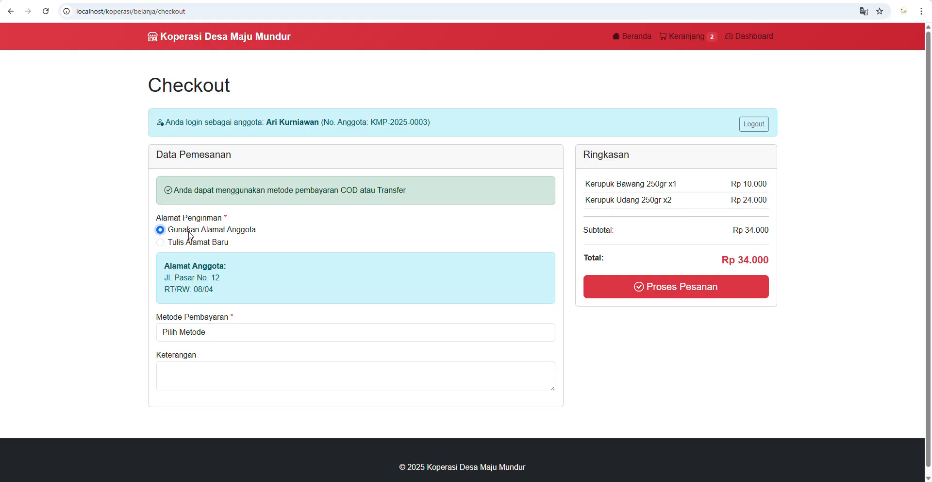
left_click(214, 332)
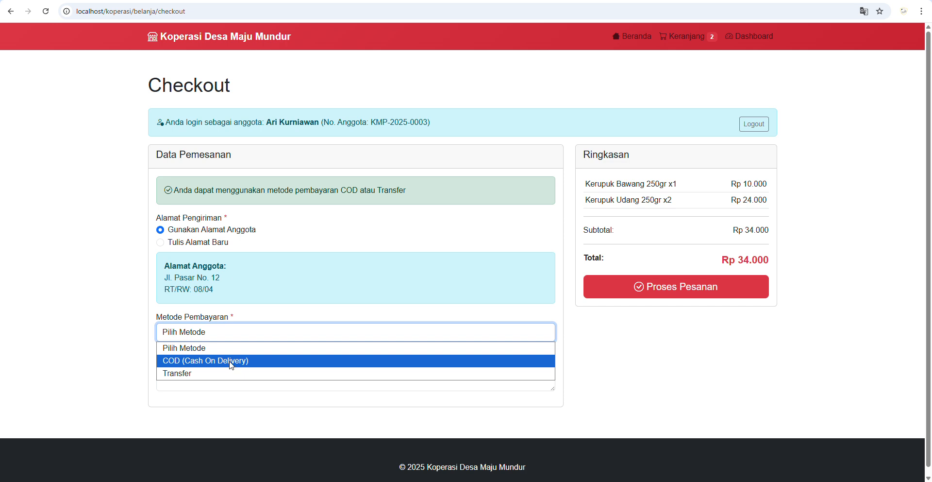
left_click(230, 362)
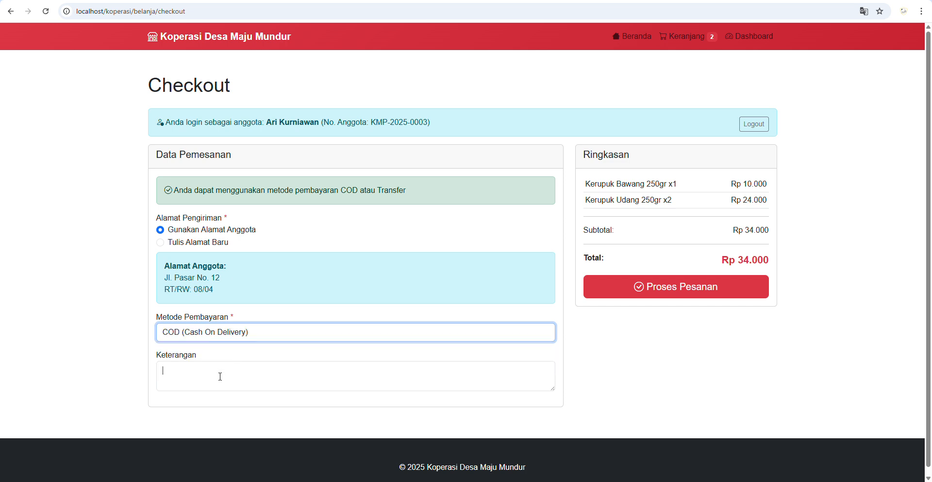
- Add the note 'mohon dikirim sebelum j…' asking delivery before 7 pm, and place the order
left_click(220, 376)
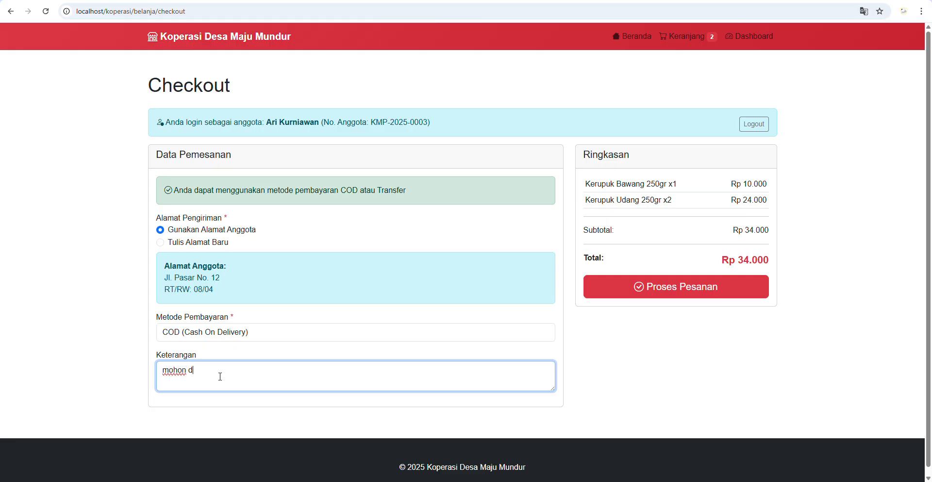
type("mohon dikirim sebelum jam 7 malam")
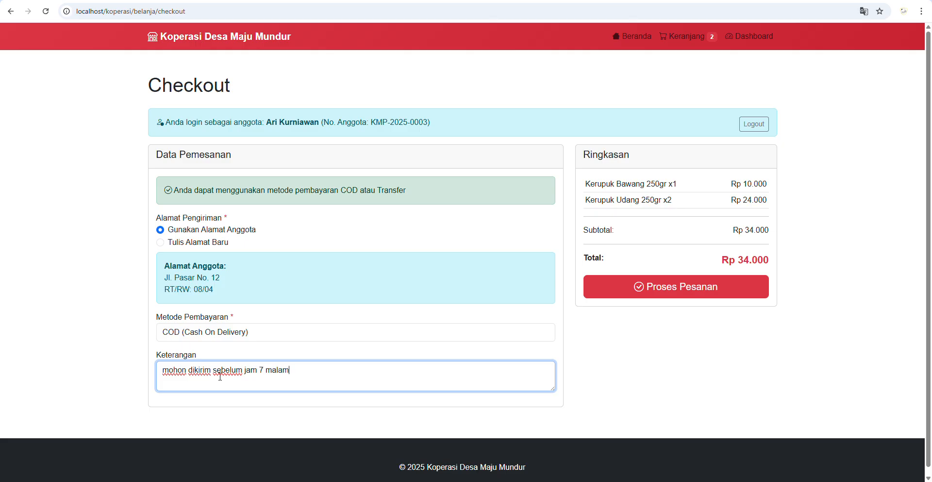
left_click(684, 292)
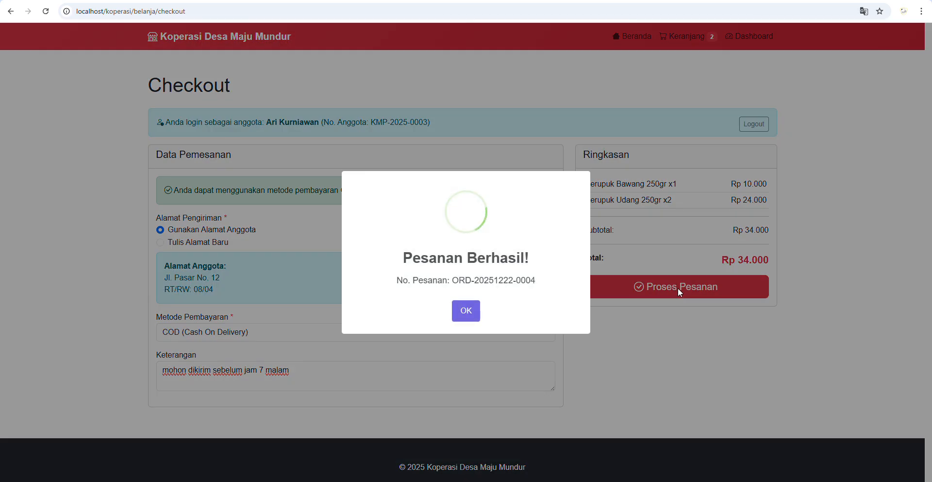
left_click(468, 315)
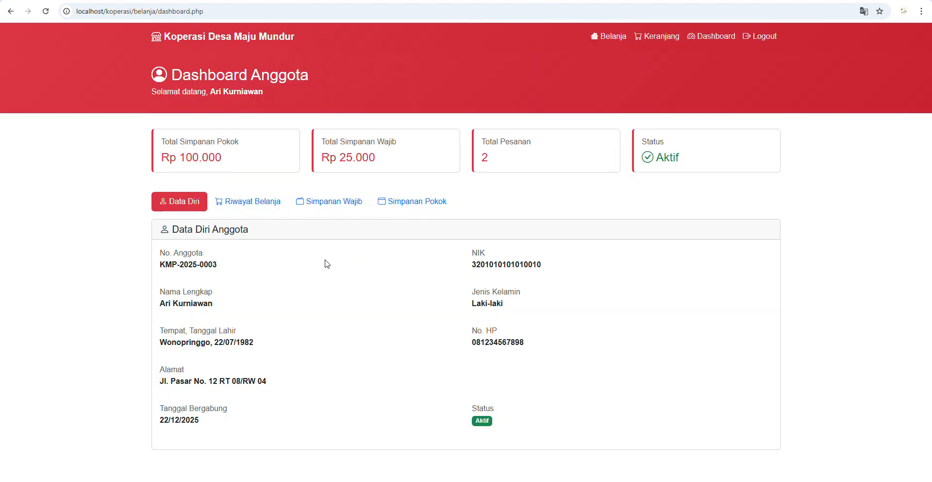
- Check the member's shopping history, close the member details, and open the marketplace orders list
left_click(247, 202)
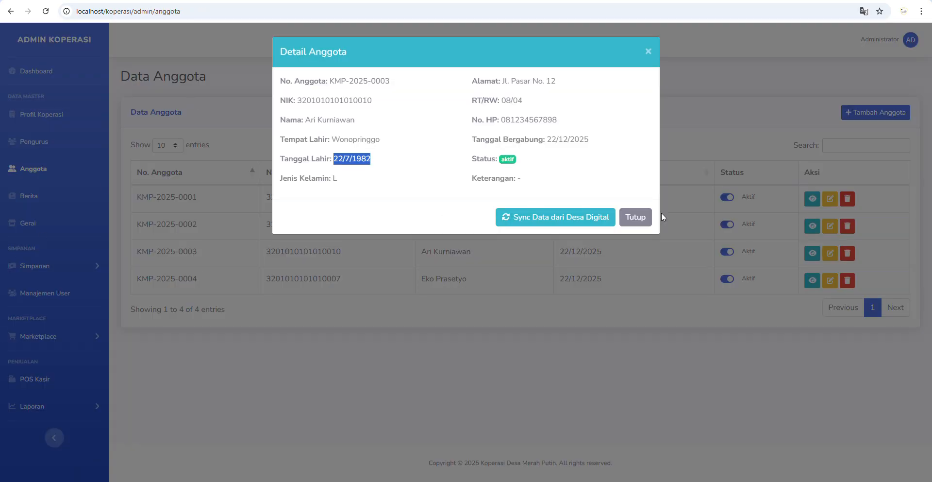
left_click(635, 216)
left_click(35, 340)
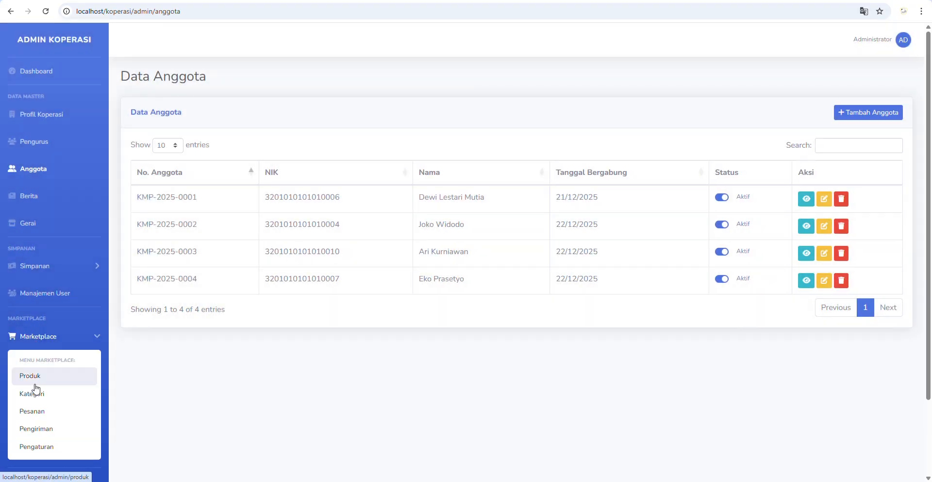
left_click(34, 412)
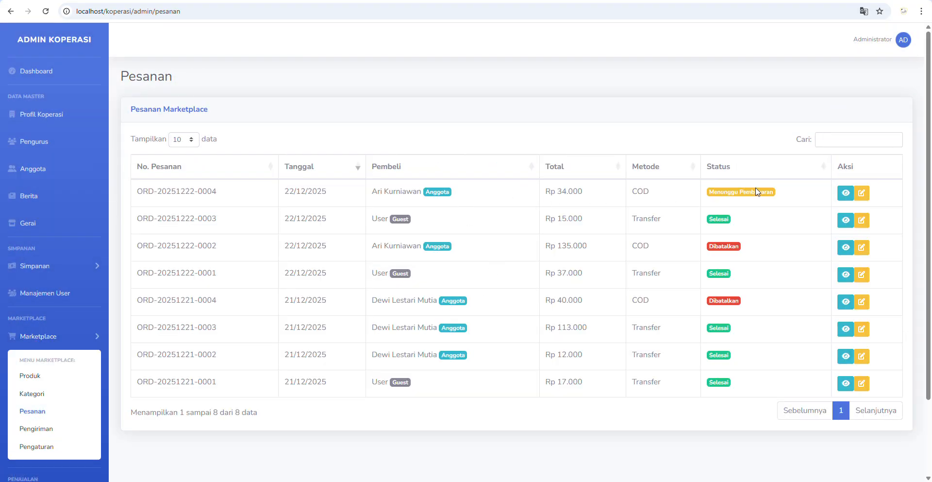
left_click(862, 193)
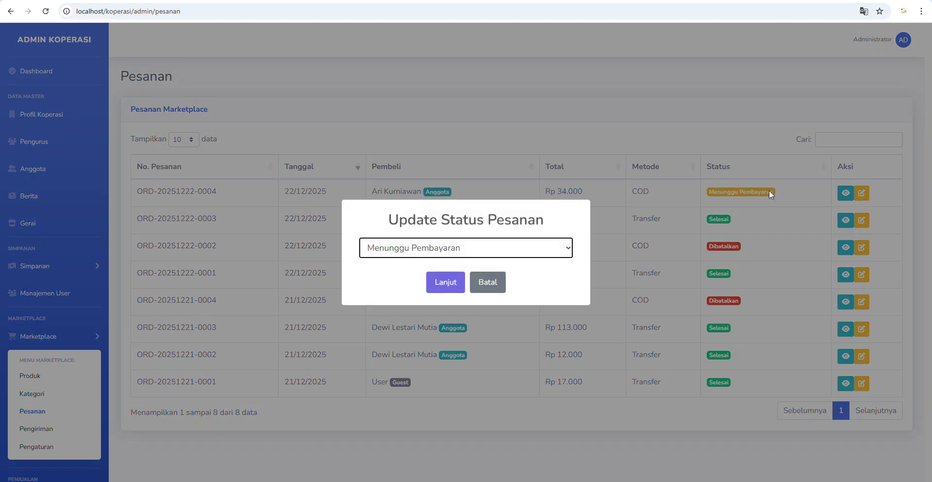
left_click(402, 250)
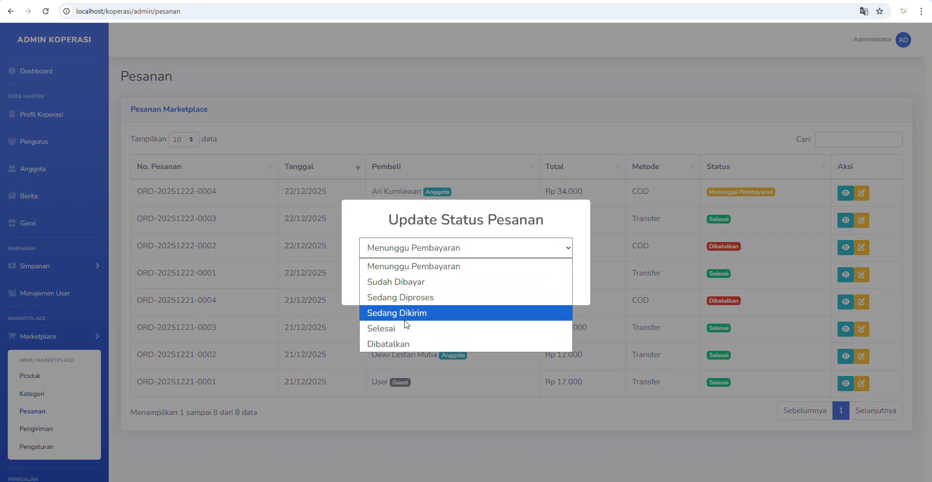
left_click(422, 313)
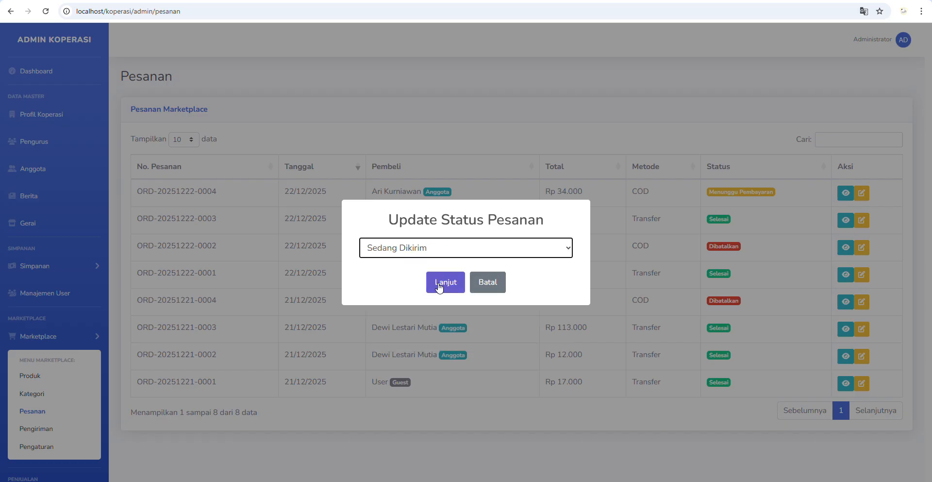
left_click(439, 287)
left_click(428, 289)
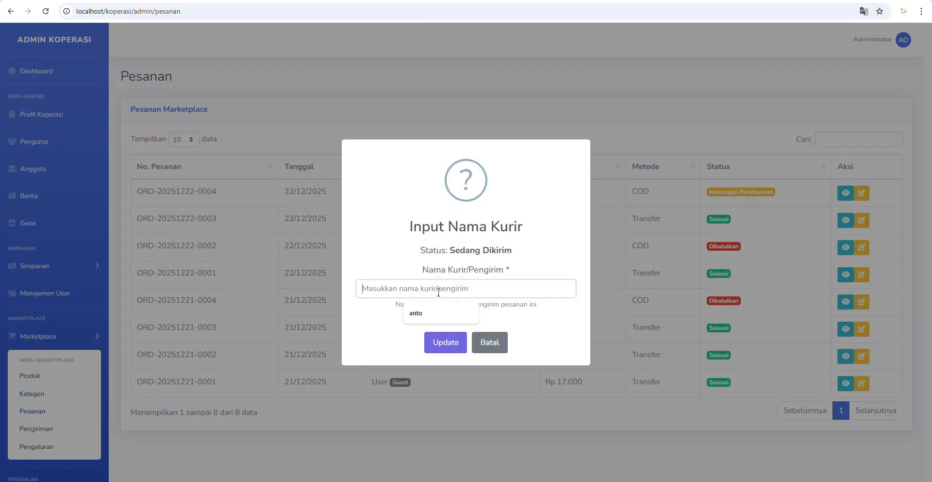
left_click(418, 313)
left_click(445, 342)
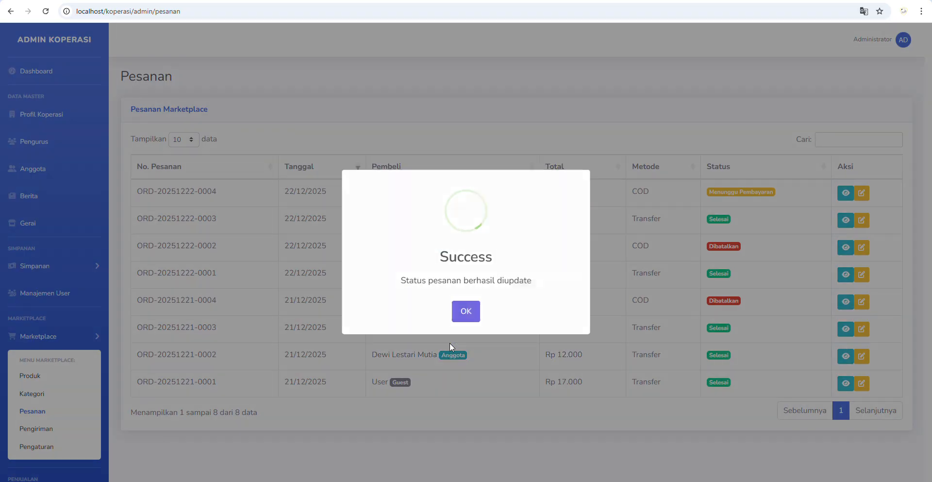
left_click(467, 313)
scroll(150, 348, "down", 2)
left_click(83, 335)
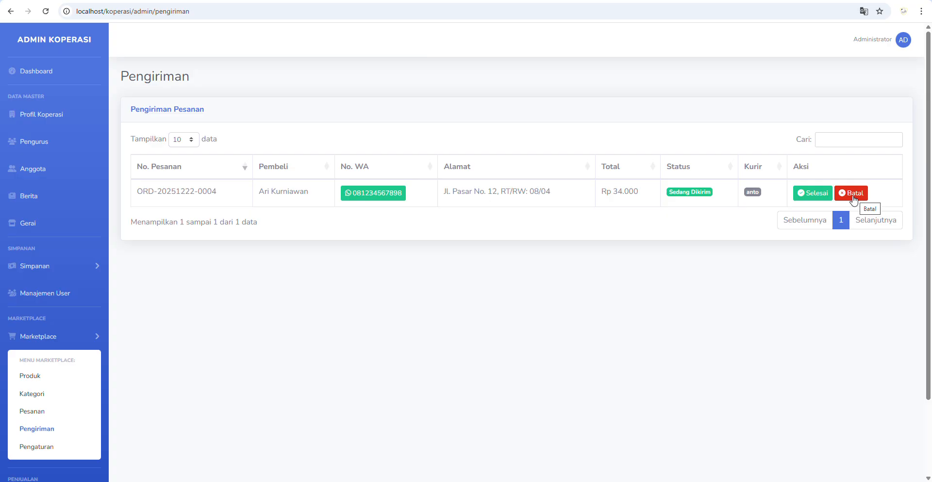
left_click(819, 196)
left_click(445, 314)
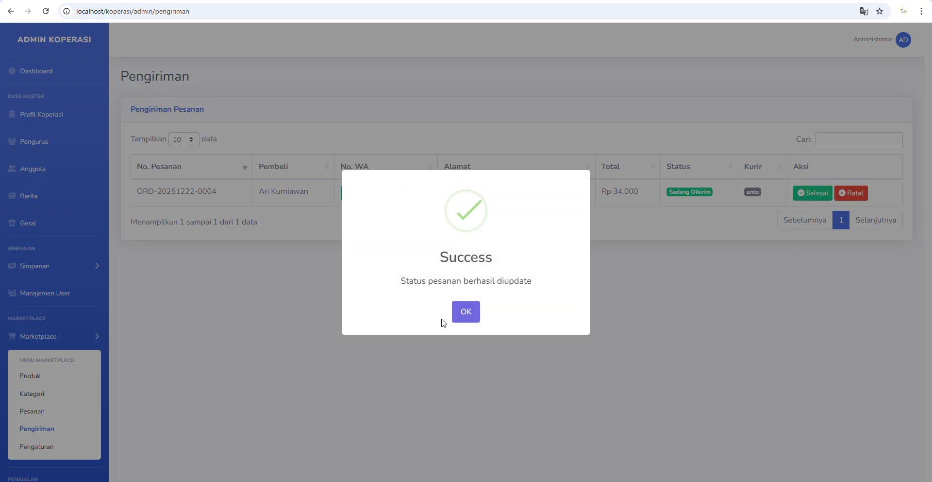
left_click(464, 316)
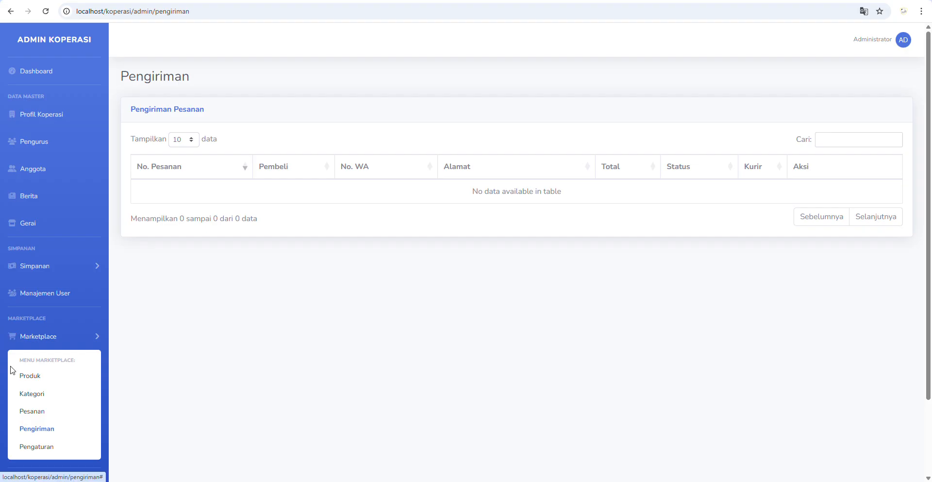
scroll(10, 370, "down", 2)
left_click(46, 431)
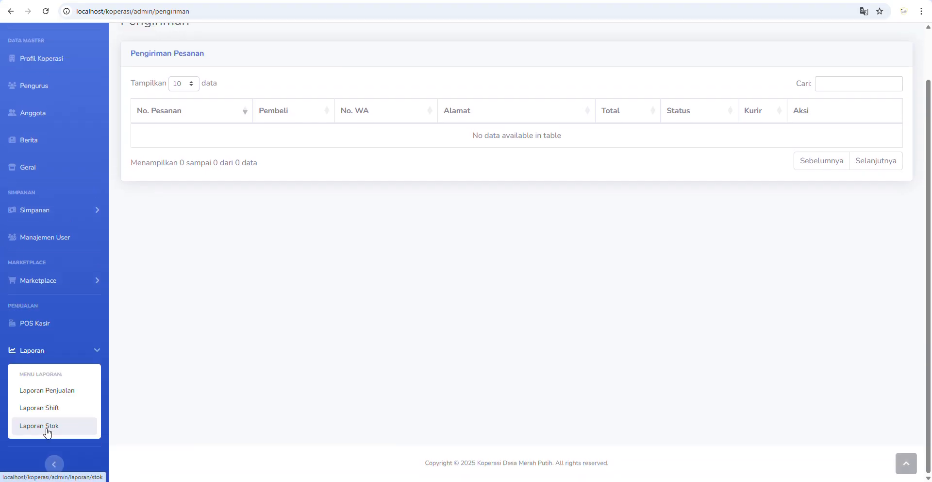
left_click(75, 389)
scroll(576, 352, "down", 6)
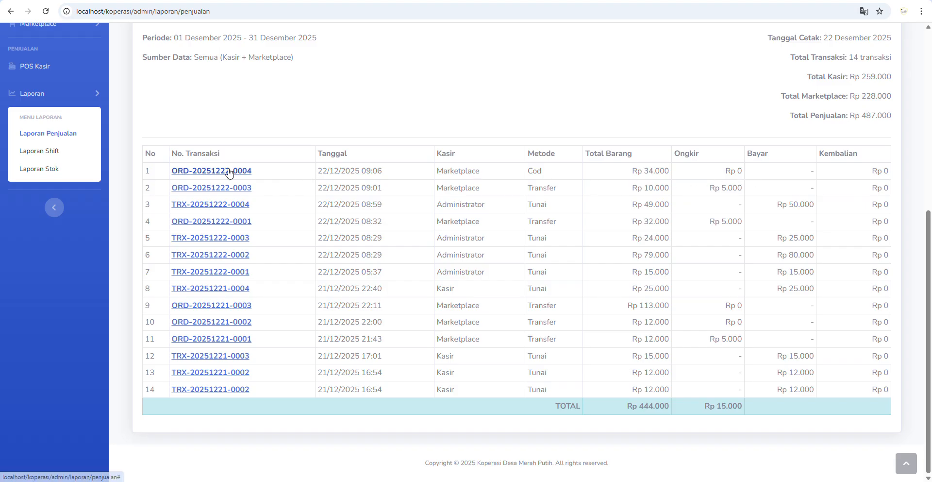
left_click(245, 171)
left_click(645, 52)
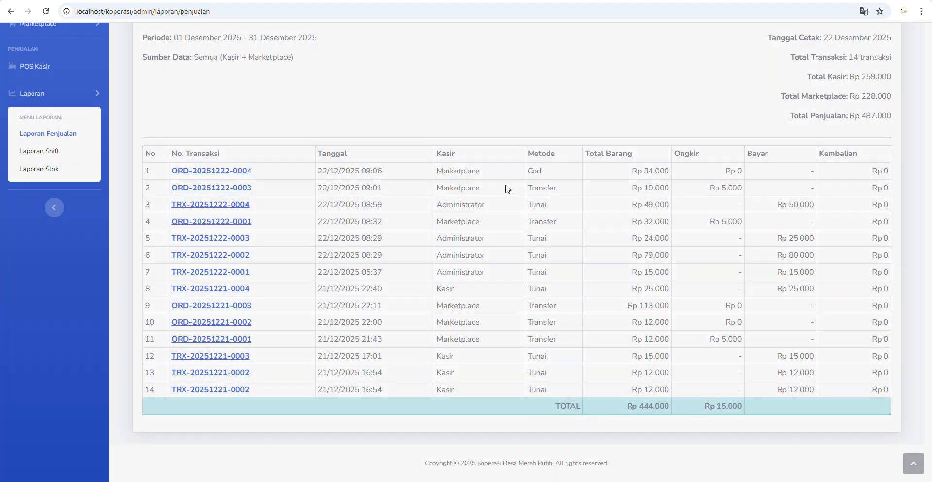
double_click(537, 172)
left_click(650, 176)
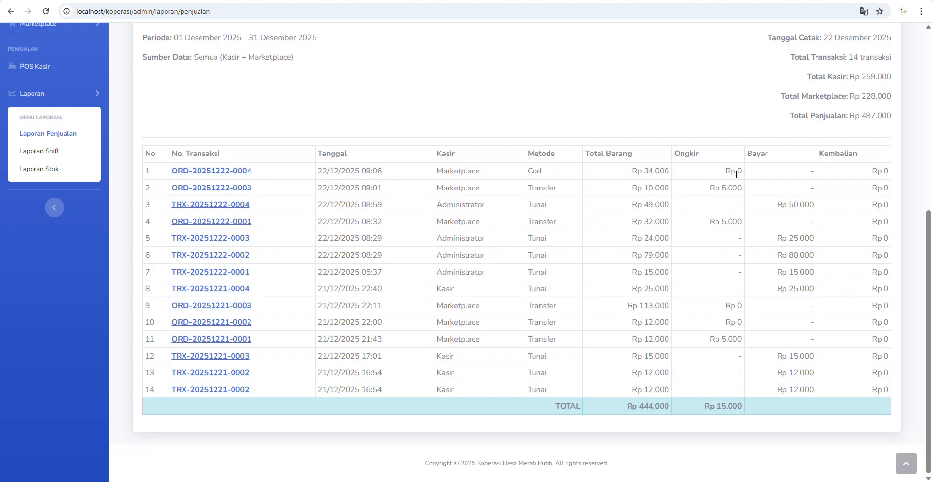
left_click_drag(731, 171, 742, 171)
scroll(4, 162, "up", 5)
- Check the Laporan Stok, then view the Laporan Shift for 01–31 December 2025
left_click(47, 266)
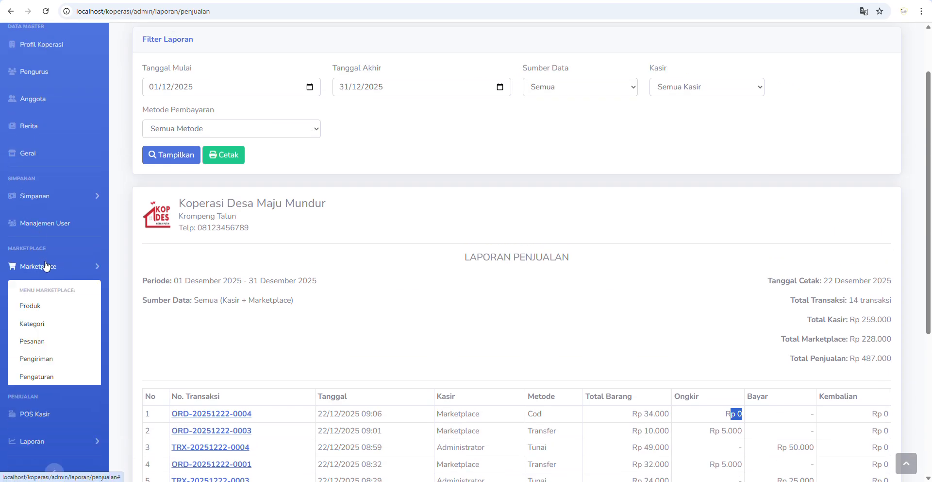
left_click(46, 266)
left_click(55, 337)
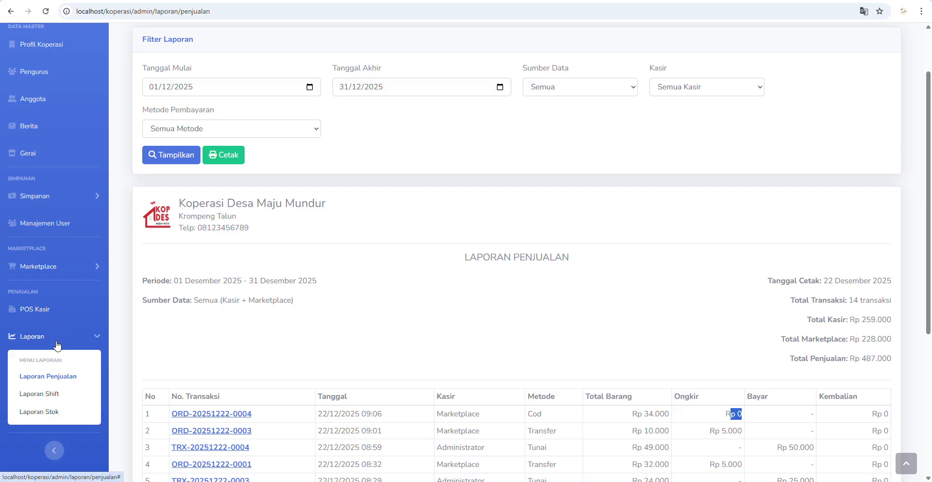
left_click(52, 412)
scroll(53, 411, "down", 2)
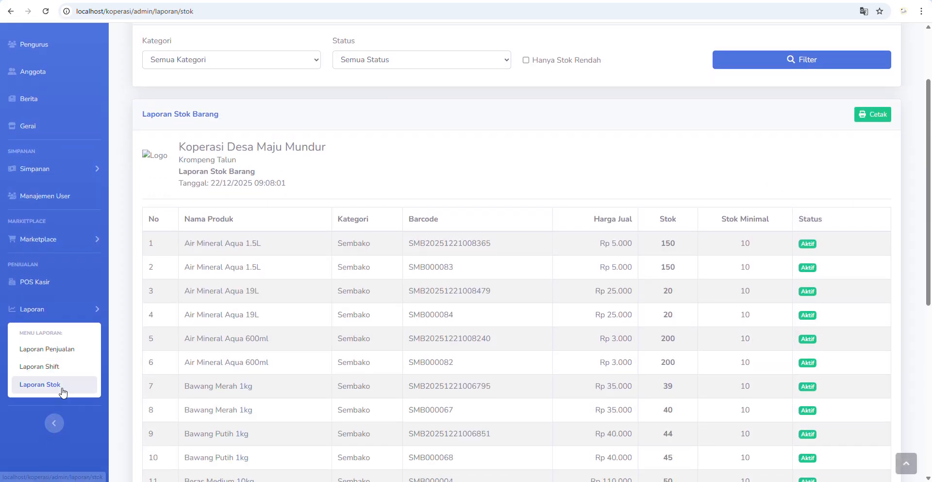
left_click(58, 368)
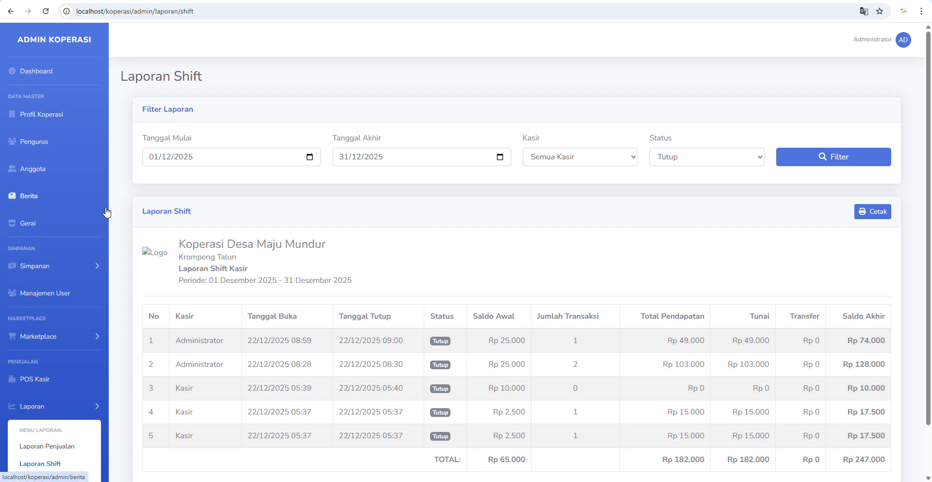
left_click(25, 69)
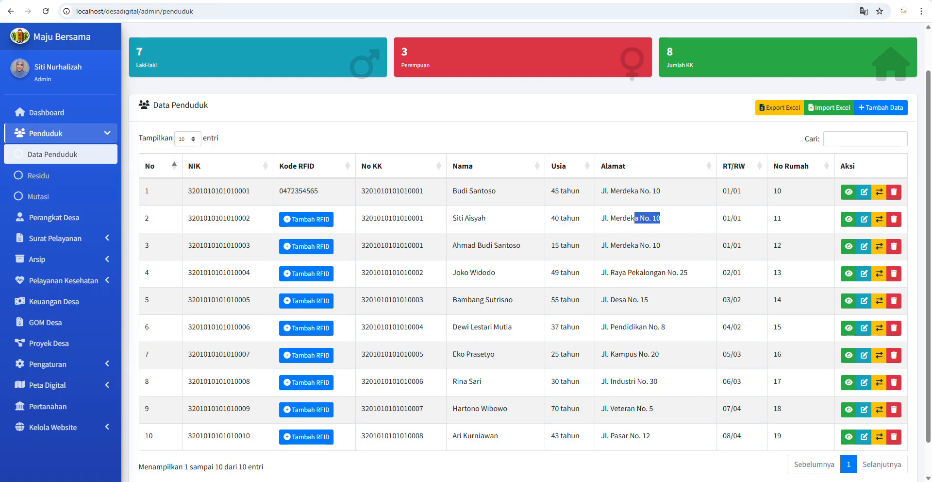
- Return to the Desa Digital dashboard showing 10 residents, 3 staff, 0 projects and 14 letters
left_click(42, 113)
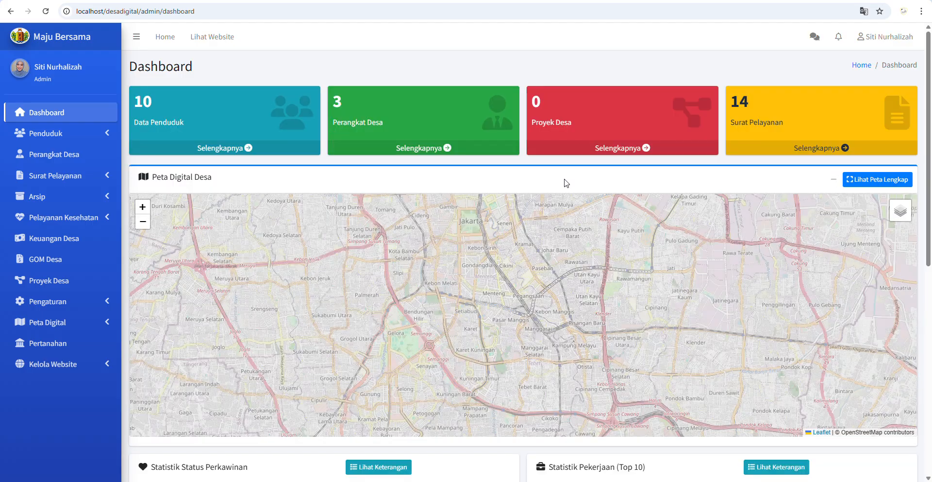